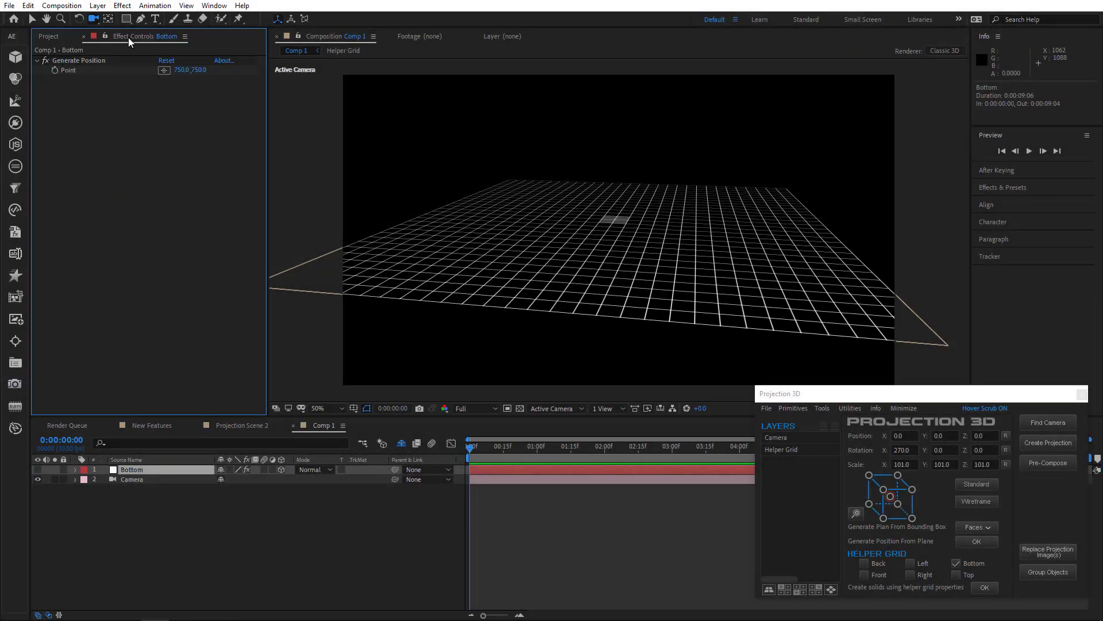
Step: Pick a new Generate Position point on the Bottom layer's grid at 1199.4, 1299.2
{"action": "left_click", "coordinate": [92, 61]}
{"action": "left_click", "coordinate": [163, 70]}
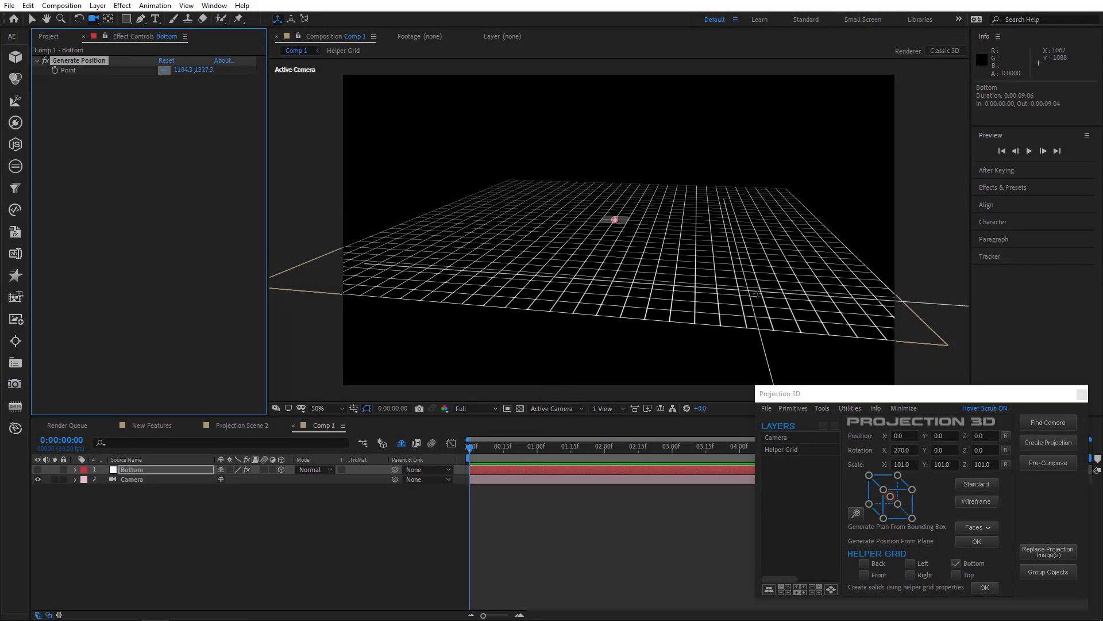
{"action": "left_click", "coordinate": [762, 289]}
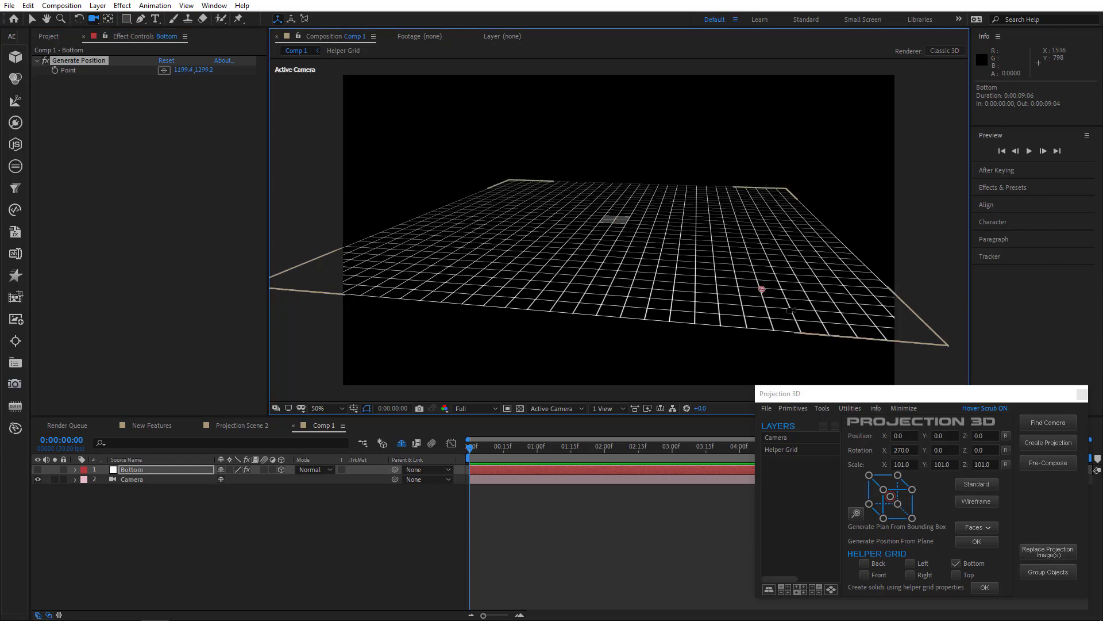
Step: Import sign.tif as a layer, then delete that layer
{"action": "left_click", "coordinate": [769, 408]}
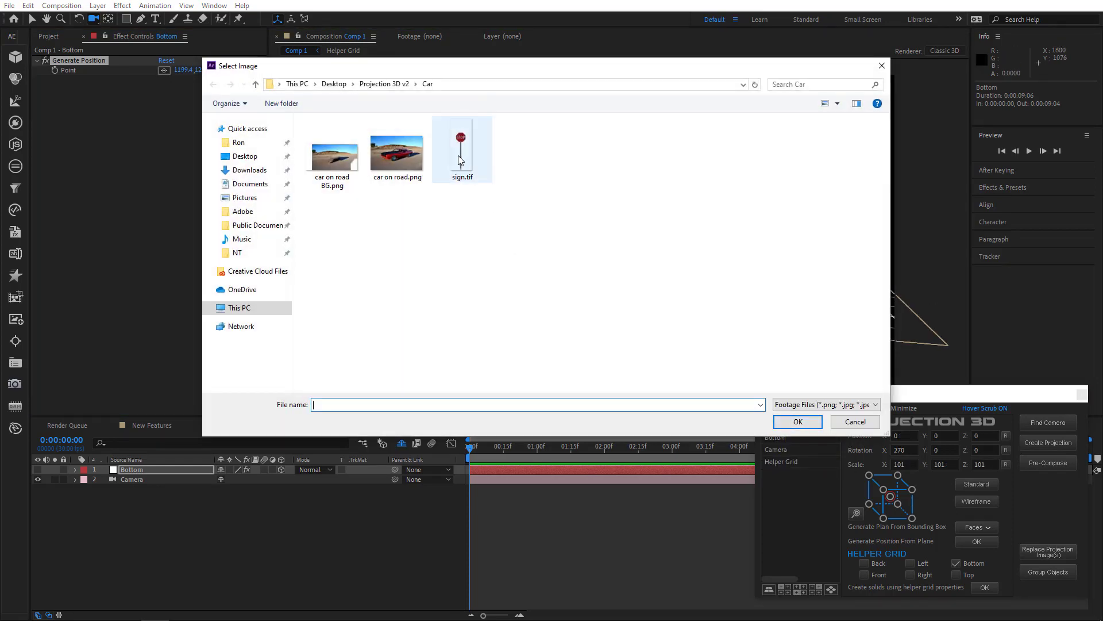
{"action": "left_click", "coordinate": [461, 149]}
{"action": "left_click", "coordinate": [781, 422]}
{"action": "left_click", "coordinate": [131, 470]}
{"action": "key", "text": "Delete"}
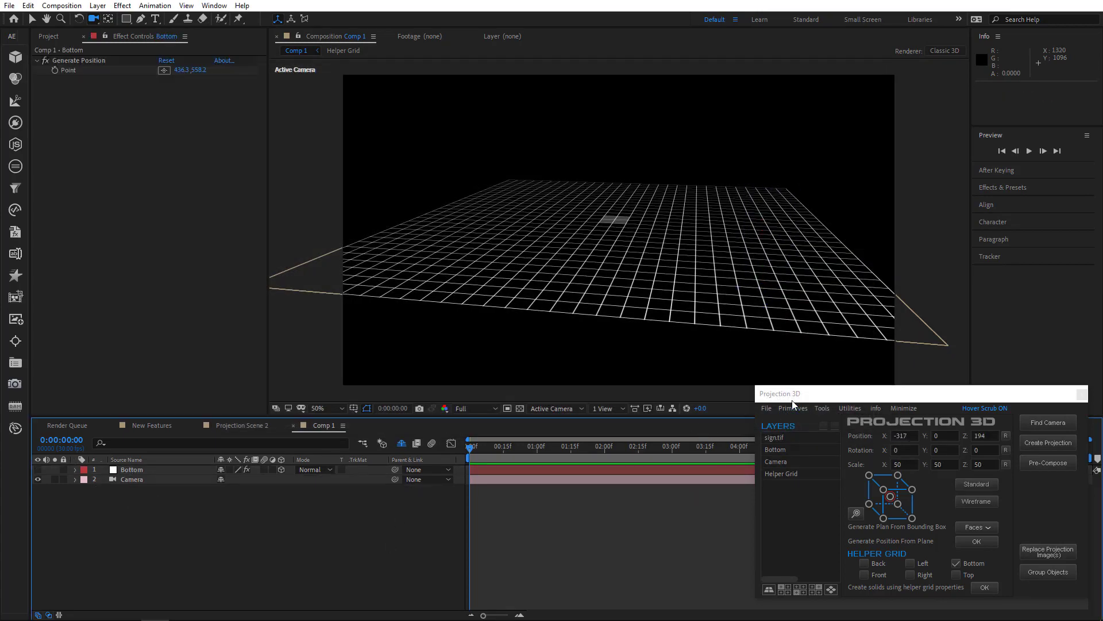
Step: Re-import sign.tif onto the grid and slide it right to X 632.1
{"action": "left_click", "coordinate": [767, 410]}
{"action": "left_click", "coordinate": [790, 418]}
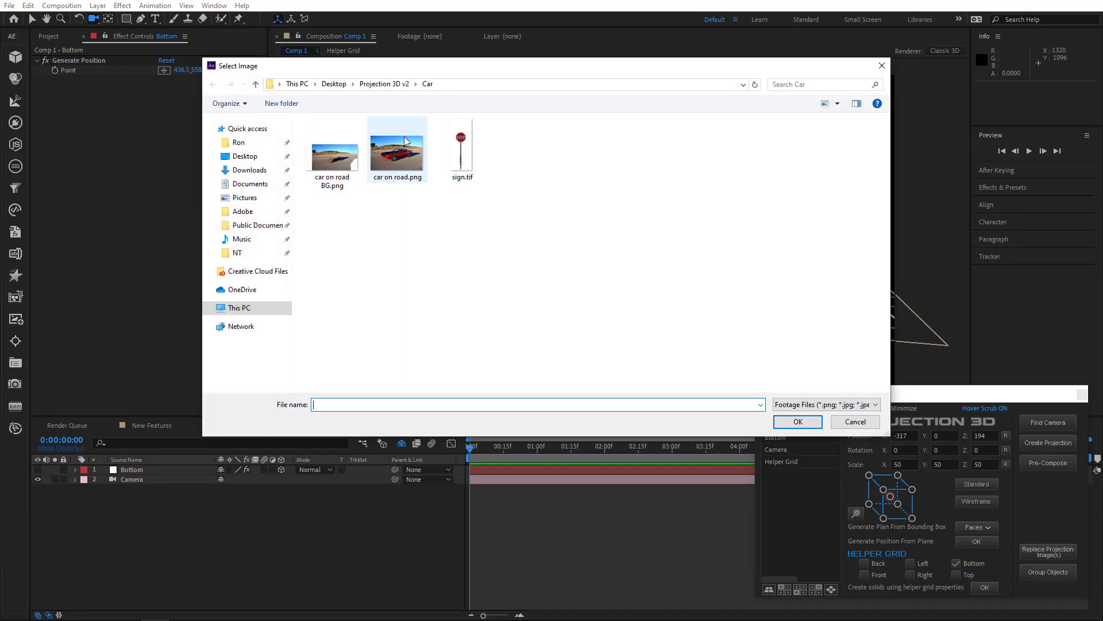
{"action": "double_click", "coordinate": [450, 147]}
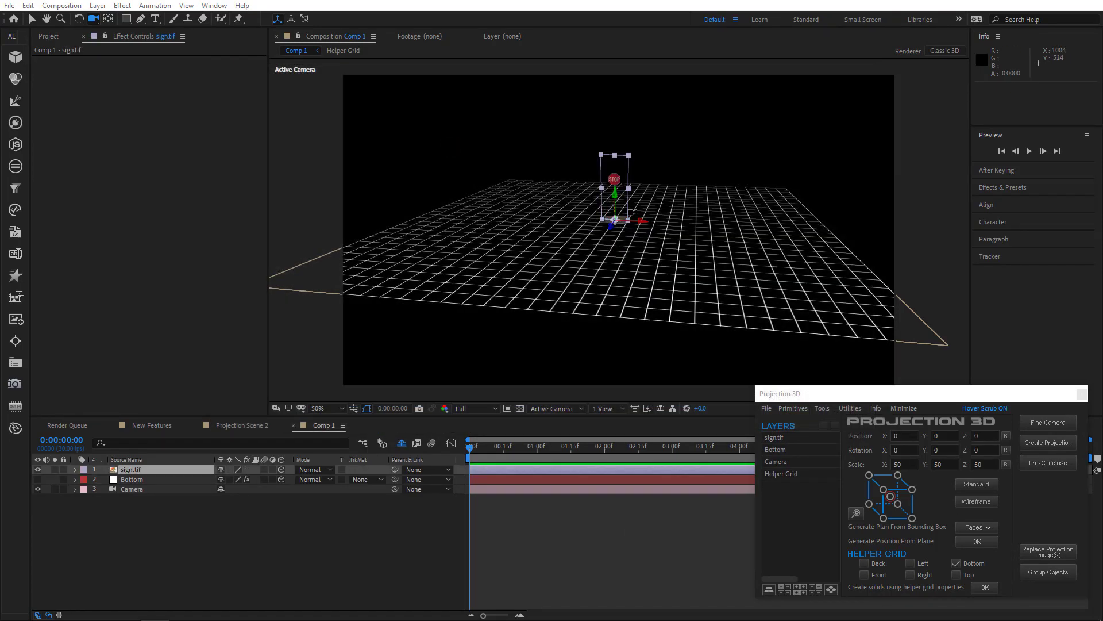
{"action": "left_click", "coordinate": [130, 470]}
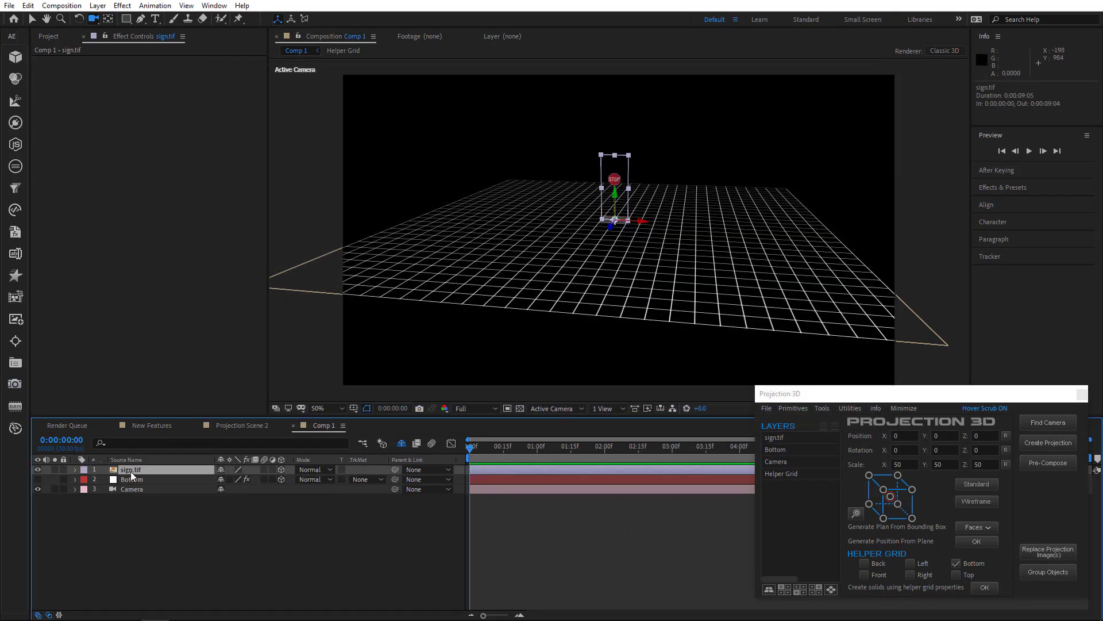
{"action": "key", "text": "p"}
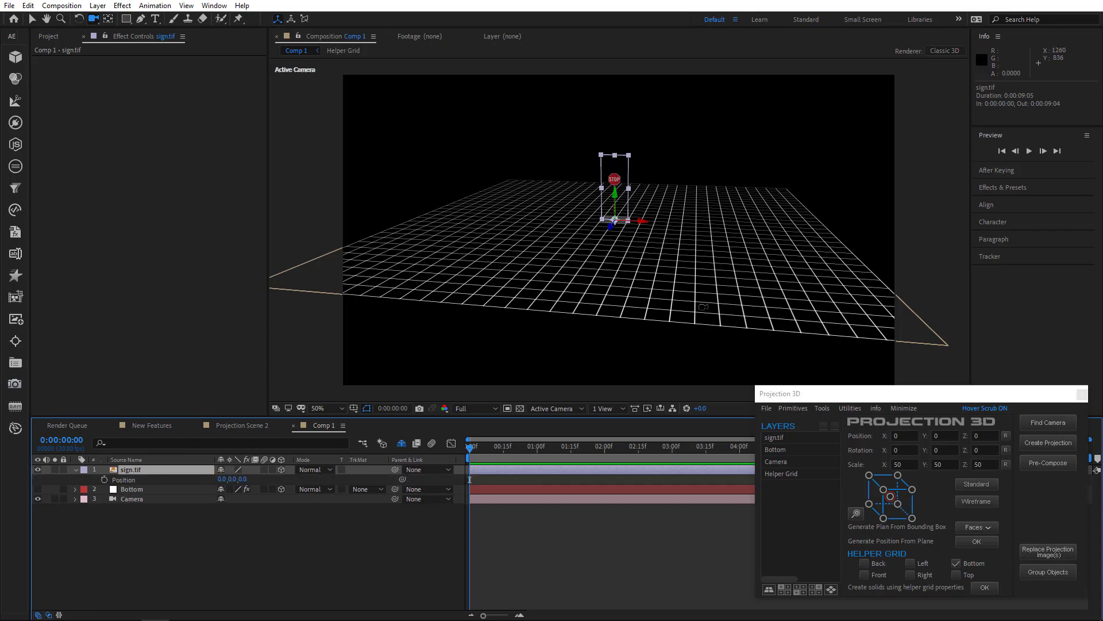
{"action": "key", "text": "v"}
{"action": "left_click_drag", "start_coordinate": [639, 221], "coordinate": [819, 223]}
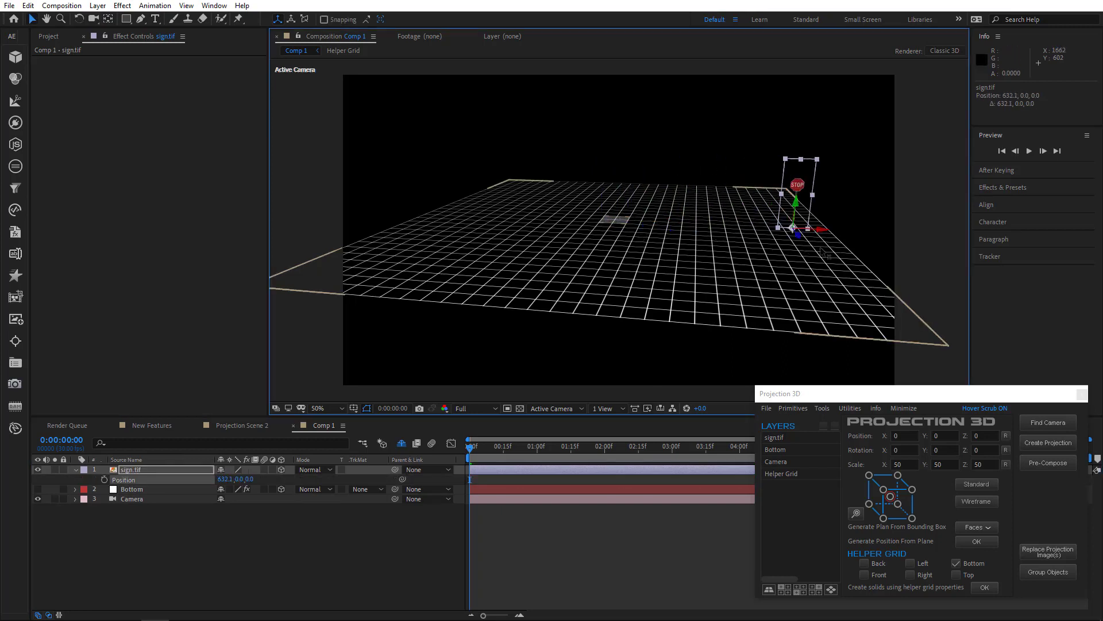
{"action": "left_click", "coordinate": [796, 410]}
{"action": "left_click", "coordinate": [791, 424]}
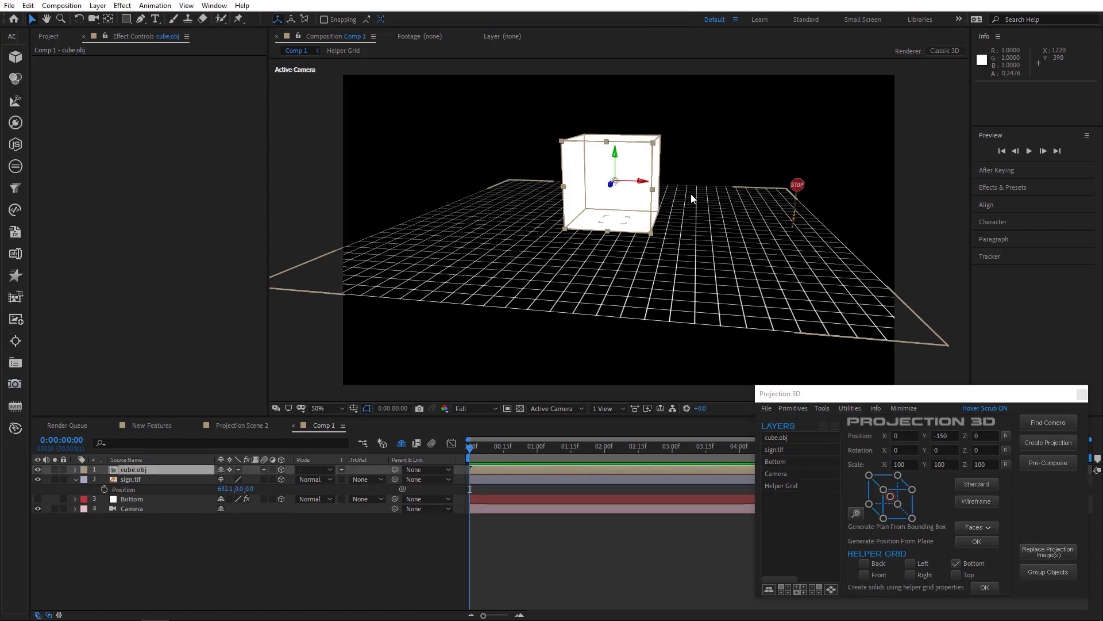
{"action": "left_click_drag", "start_coordinate": [595, 176], "coordinate": [319, 271]}
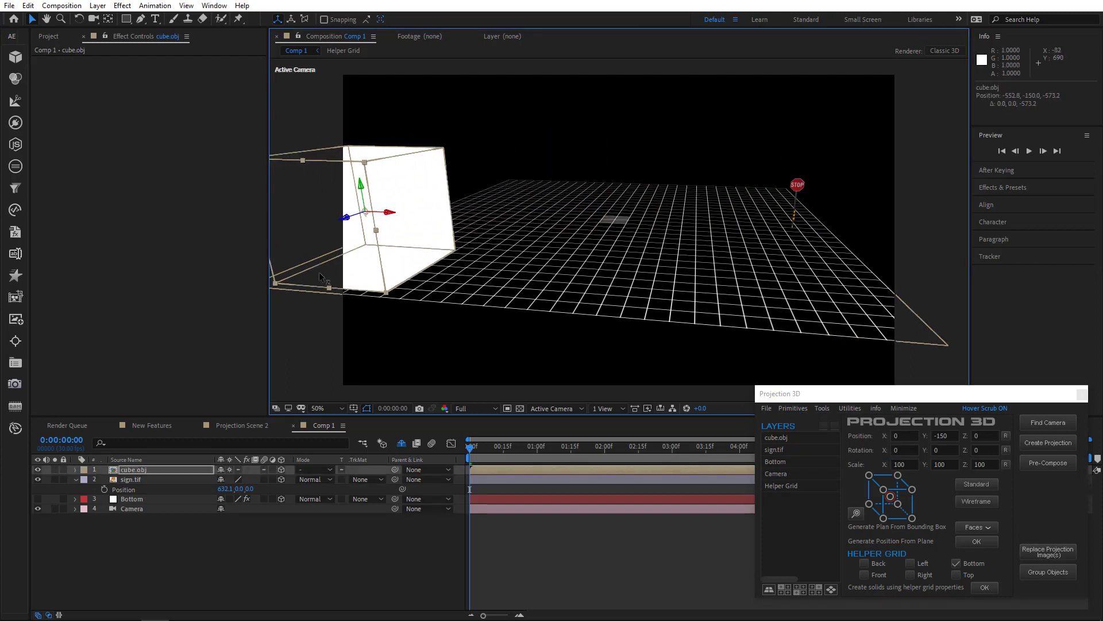
{"action": "left_click", "coordinate": [134, 468]}
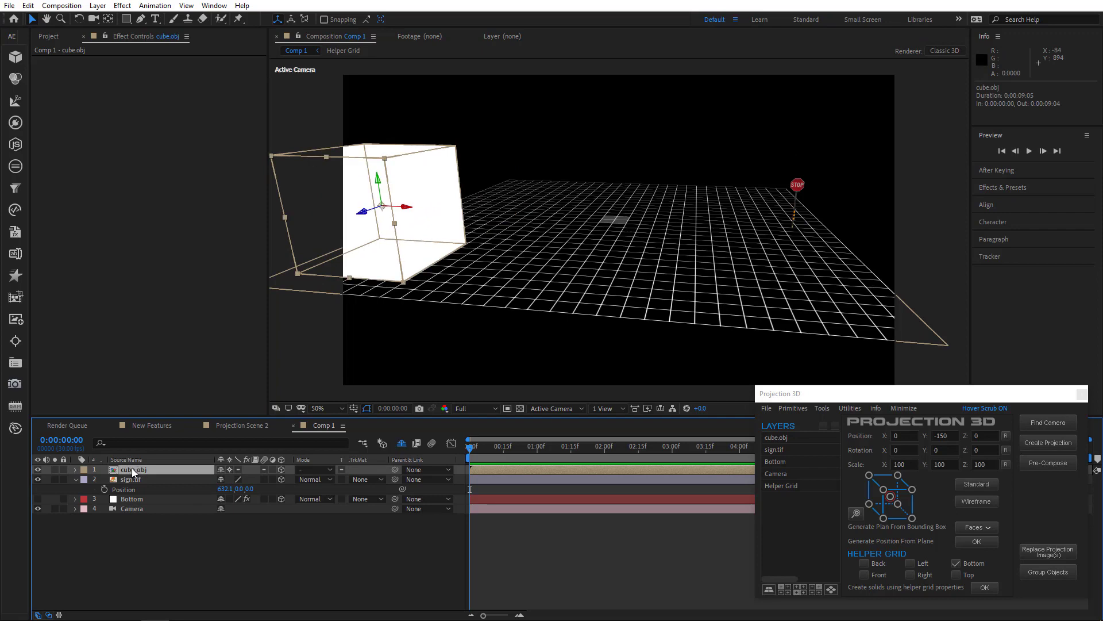
{"action": "left_click", "coordinate": [766, 408]}
{"action": "left_click", "coordinate": [787, 420]}
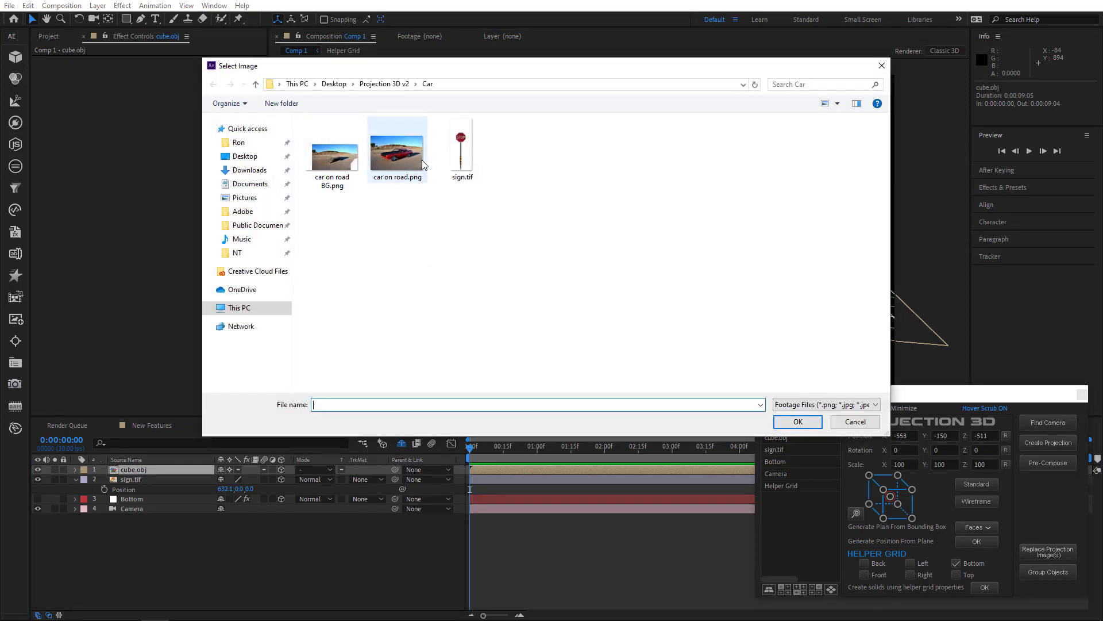
{"action": "left_click", "coordinate": [454, 150]}
{"action": "double_click", "coordinate": [453, 150]}
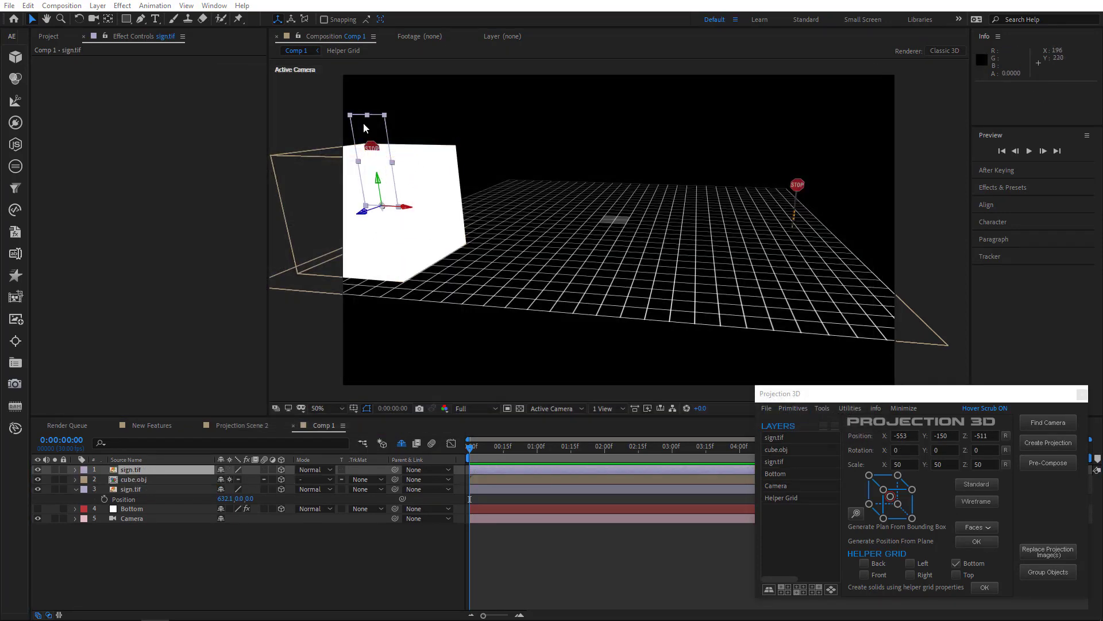
{"action": "left_click", "coordinate": [142, 471]}
{"action": "key", "text": "p"}
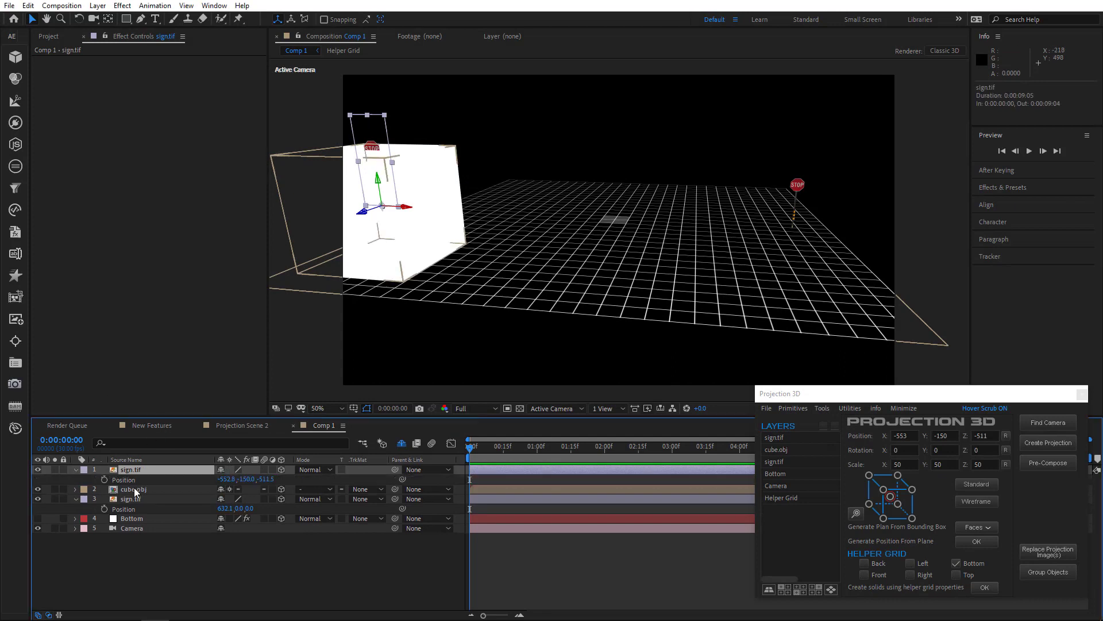
{"action": "left_click", "coordinate": [137, 488]}
{"action": "key", "text": "p"}
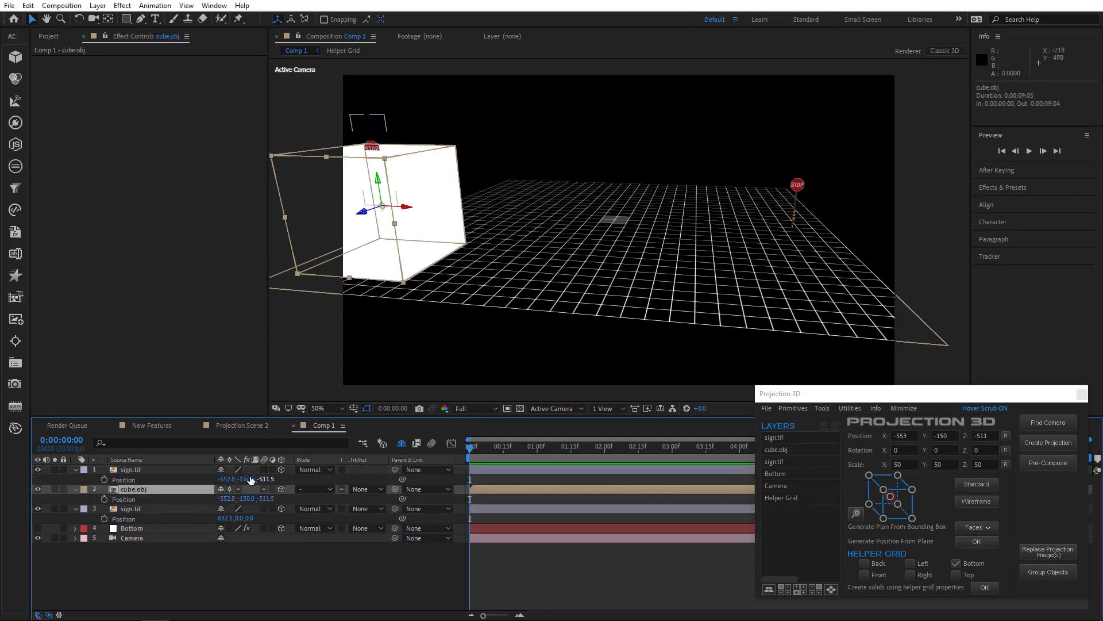
{"action": "key", "text": "Delete"}
{"action": "left_click", "coordinate": [130, 468]}
{"action": "key", "text": "Delete"}
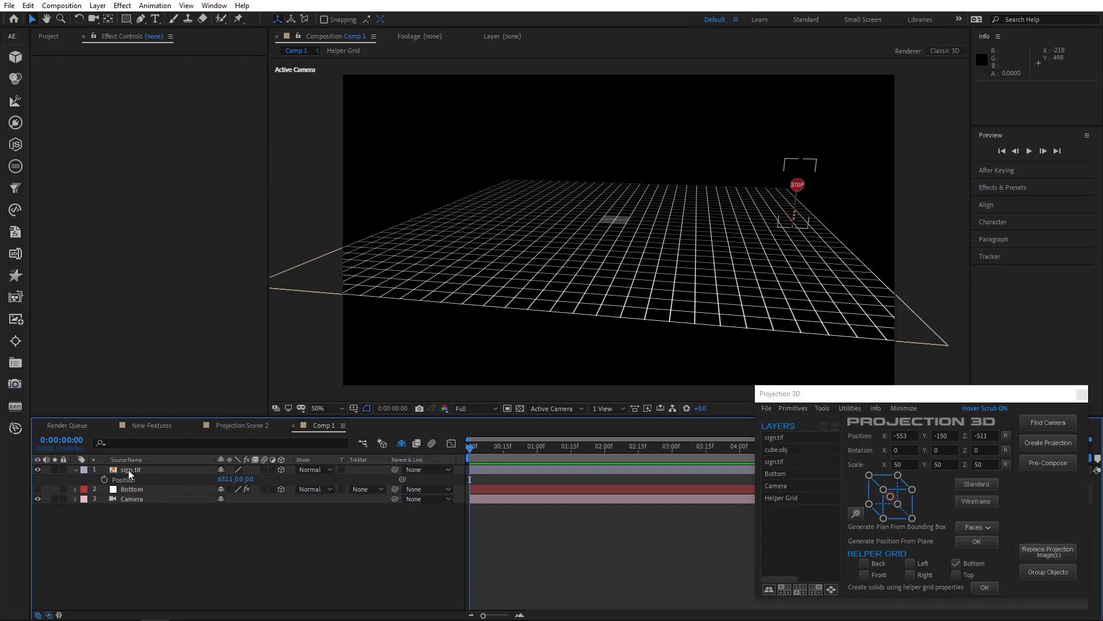
Step: Delete the leftover sign, then set Bottom's second position point on the road in Projection Scene 2
{"action": "left_click", "coordinate": [128, 470]}
{"action": "key", "text": "Delete"}
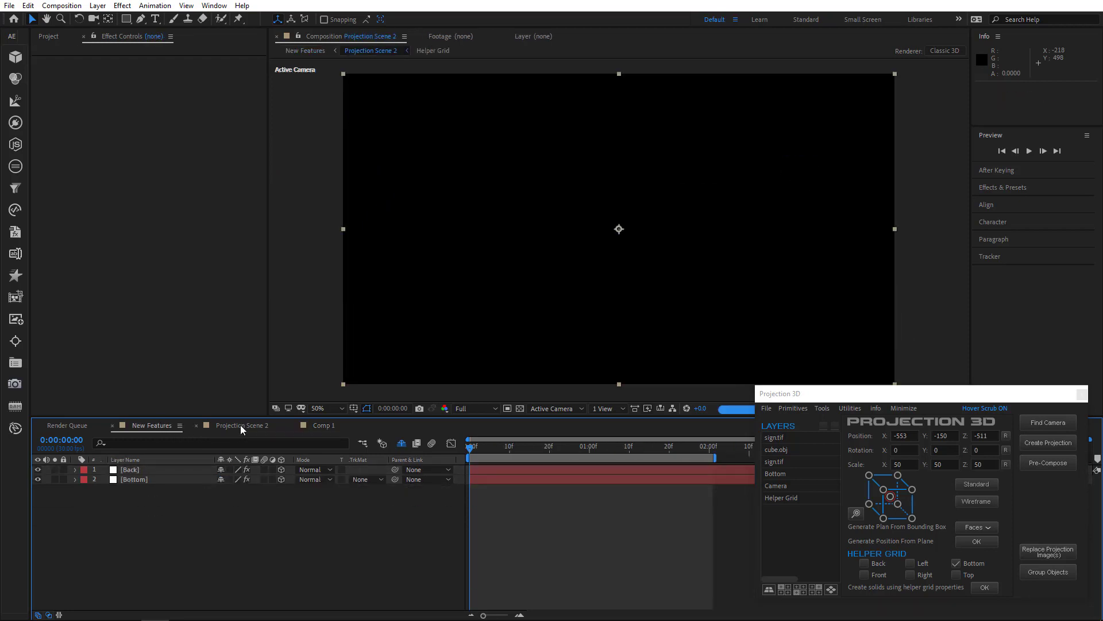
{"action": "left_click", "coordinate": [240, 426]}
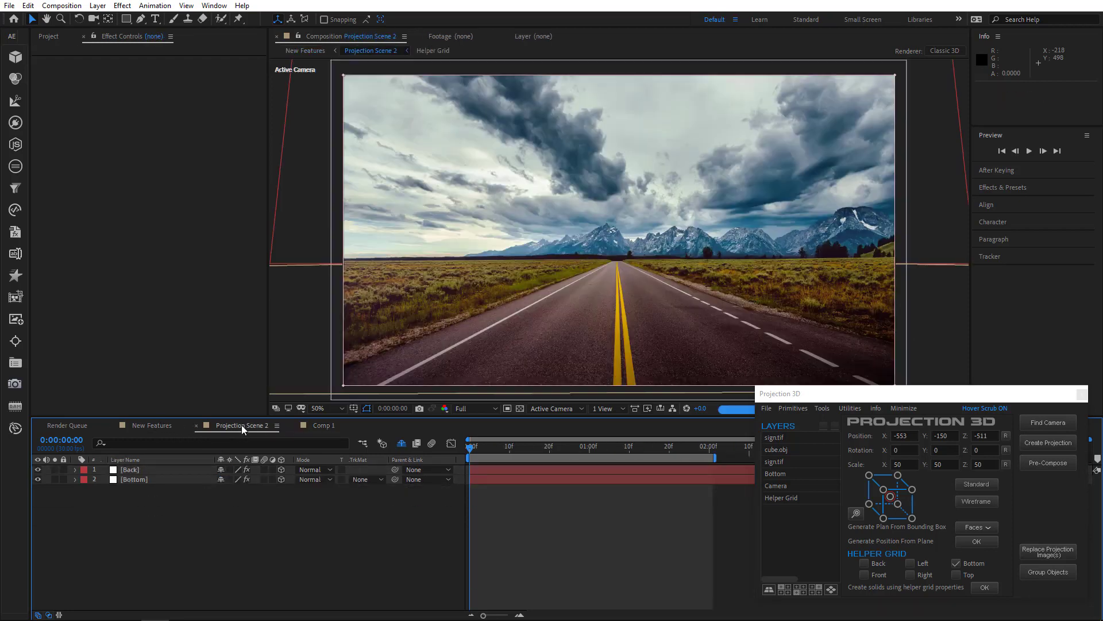
{"action": "left_click", "coordinate": [134, 481]}
{"action": "left_click", "coordinate": [88, 60]}
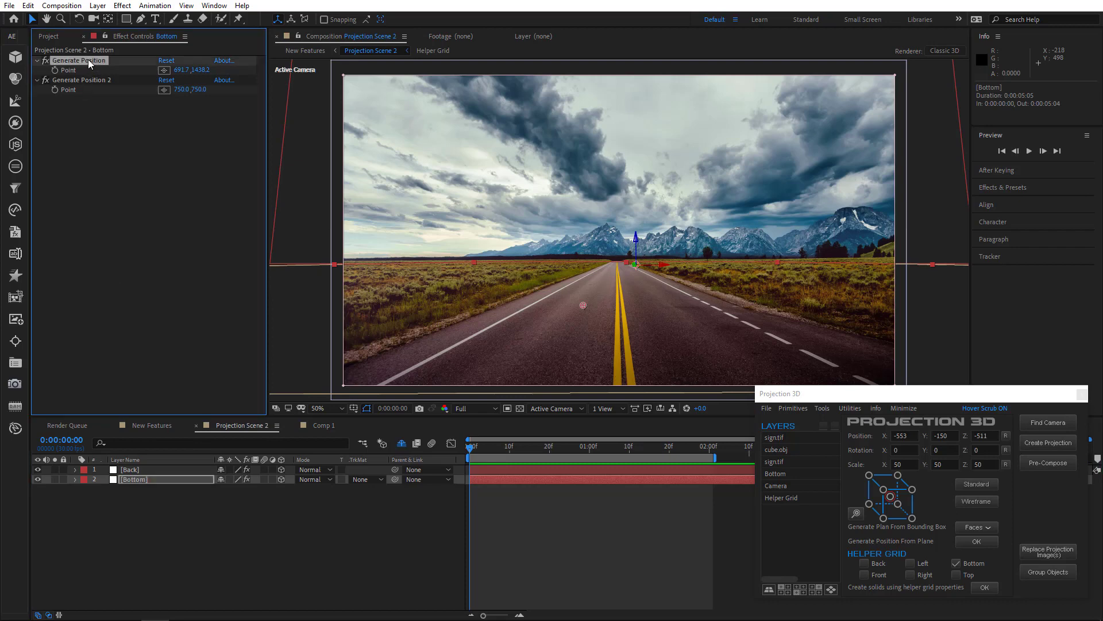
{"action": "left_click", "coordinate": [165, 90]}
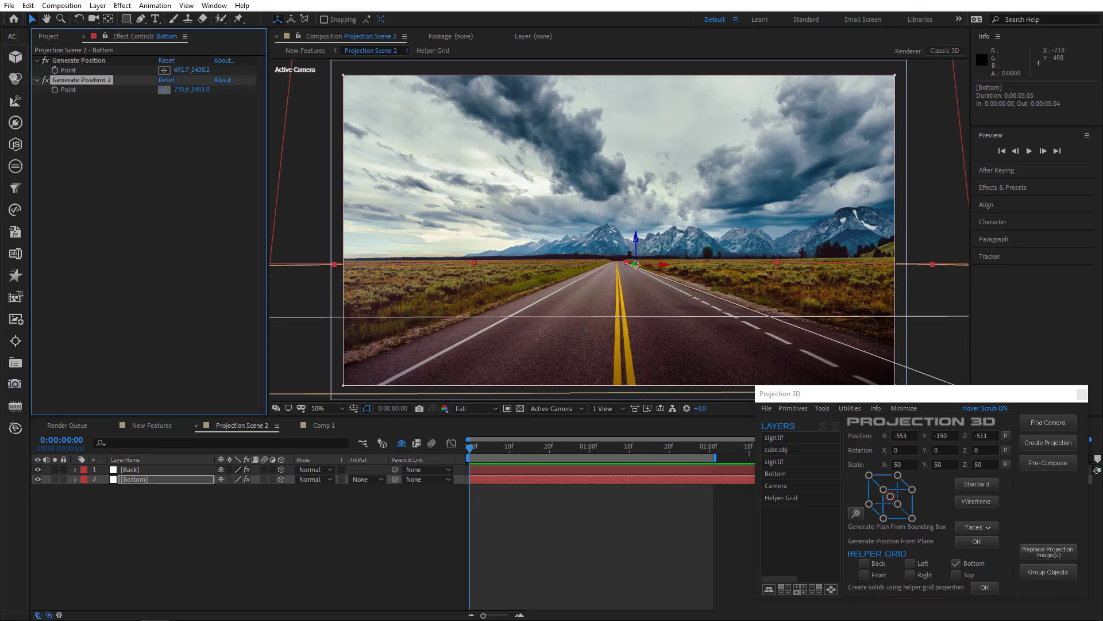
{"action": "left_click", "coordinate": [770, 306]}
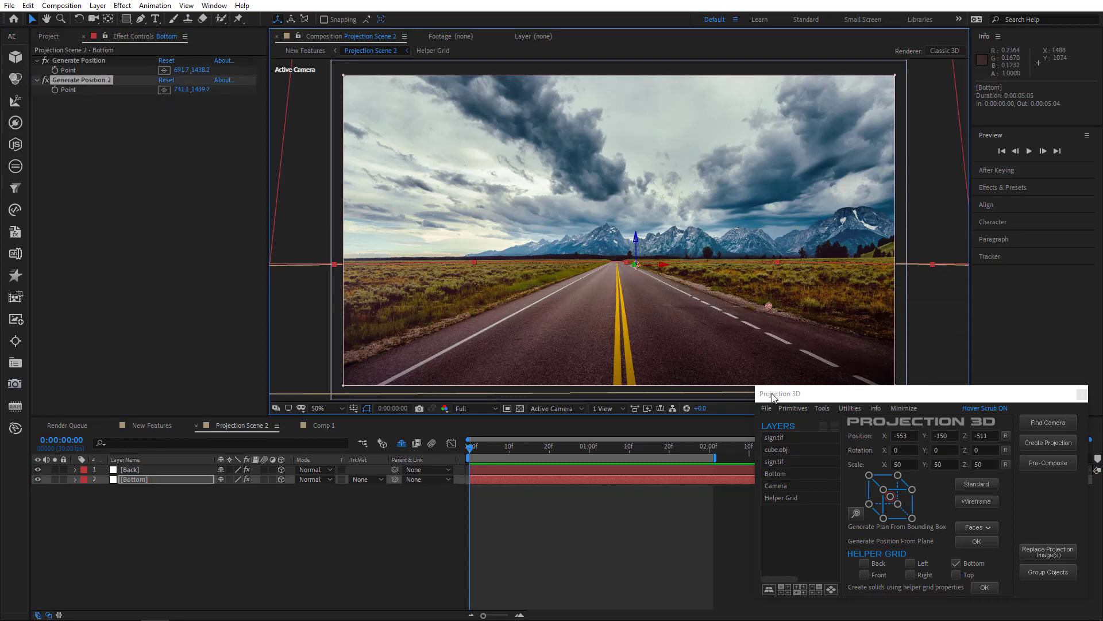
Step: Import sign.tif into the road scene and set its Scale to 7%
{"action": "left_click", "coordinate": [769, 407]}
{"action": "left_click", "coordinate": [787, 419]}
{"action": "double_click", "coordinate": [464, 146]}
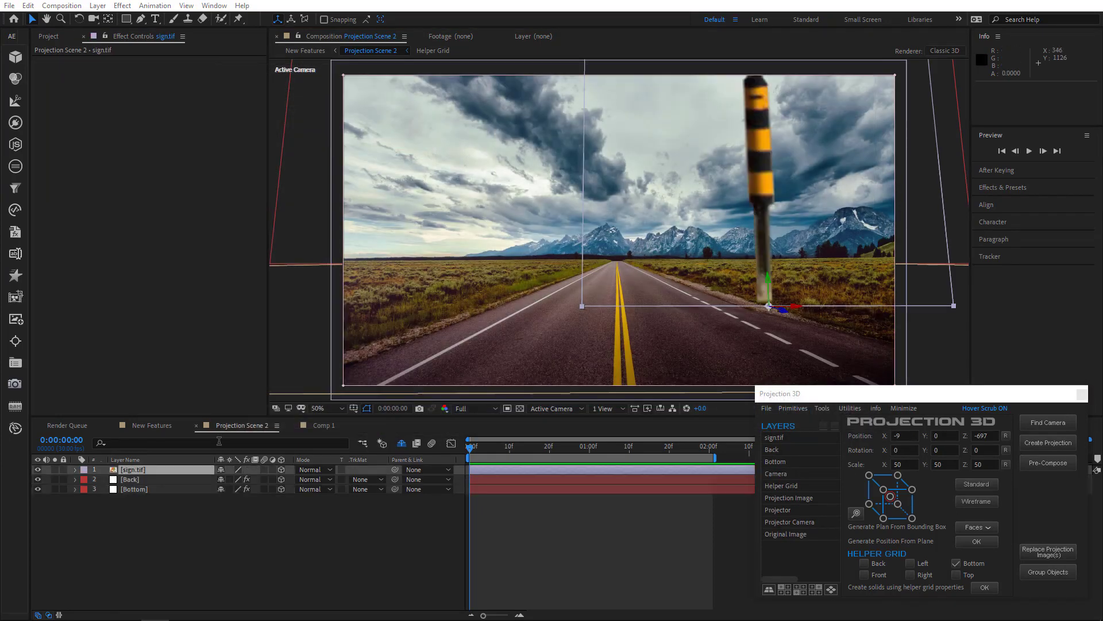
{"action": "left_click", "coordinate": [143, 467]}
{"action": "key", "text": "s"}
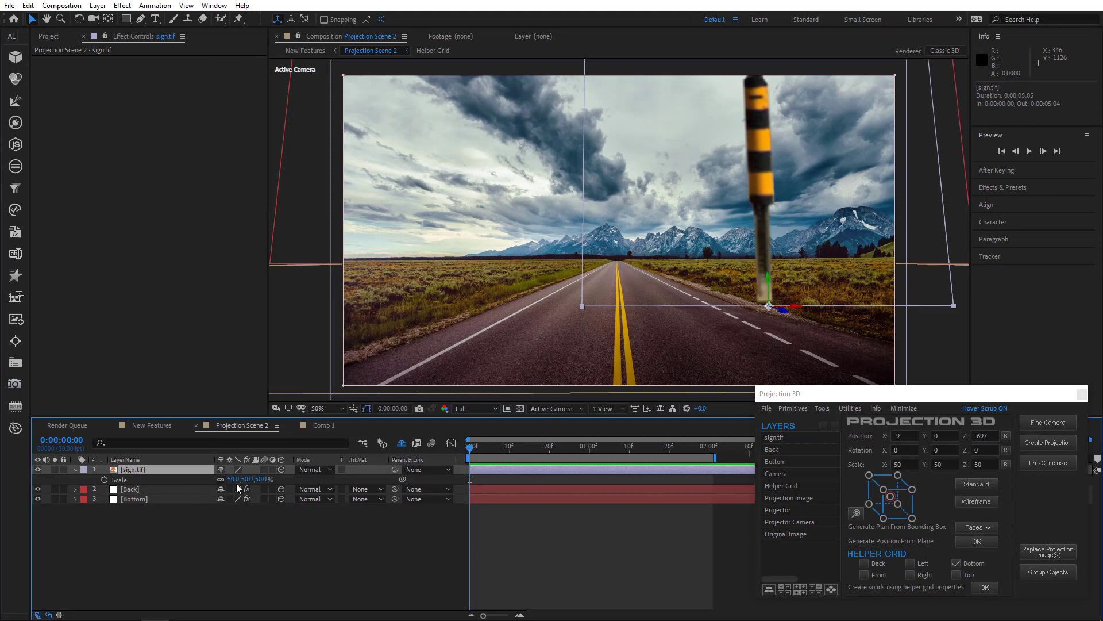
{"action": "left_click_drag", "start_coordinate": [235, 485], "coordinate": [214, 488]}
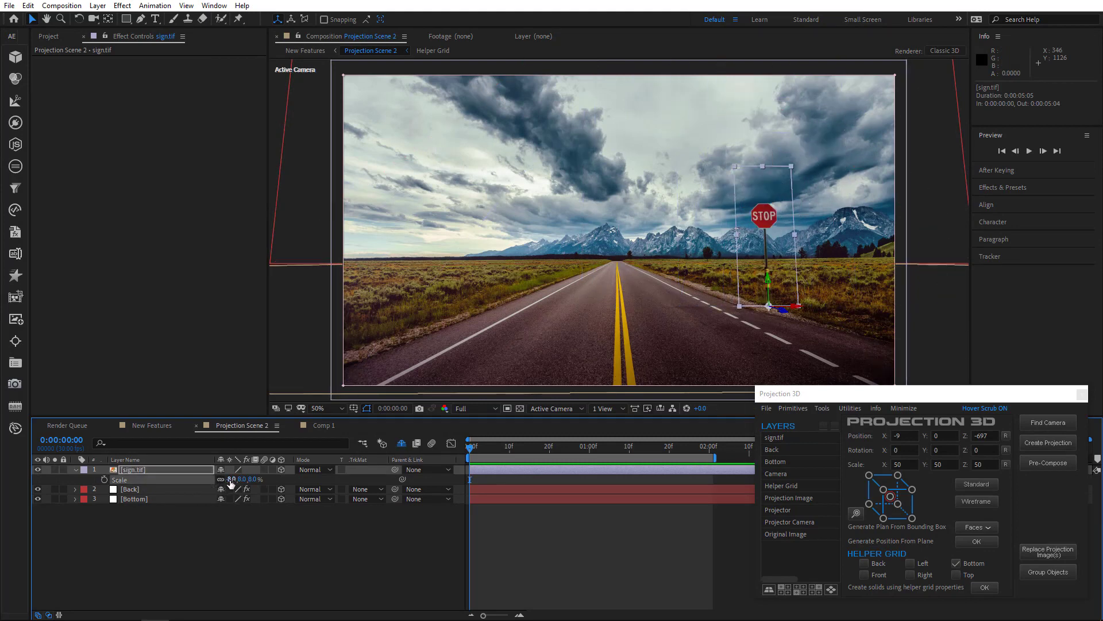
{"action": "left_click", "coordinate": [230, 479]}
{"action": "type", "text": "7"}
{"action": "key", "text": "Return"}
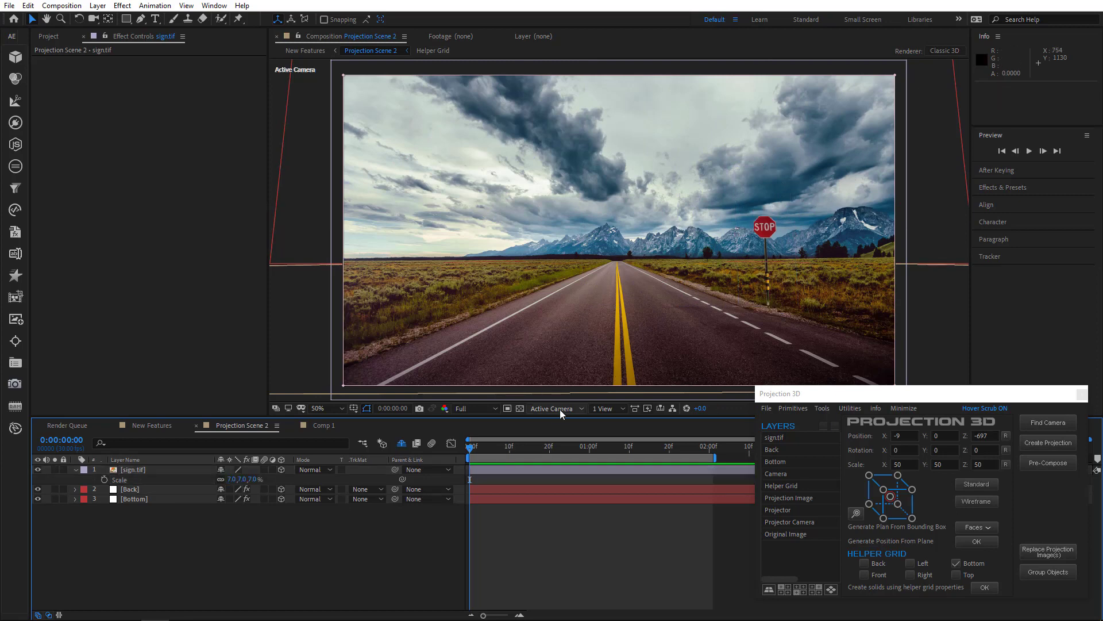
{"action": "left_click", "coordinate": [559, 409]}
Step: Switch the viewer to the Top view of the scene
{"action": "left_click", "coordinate": [563, 488]}
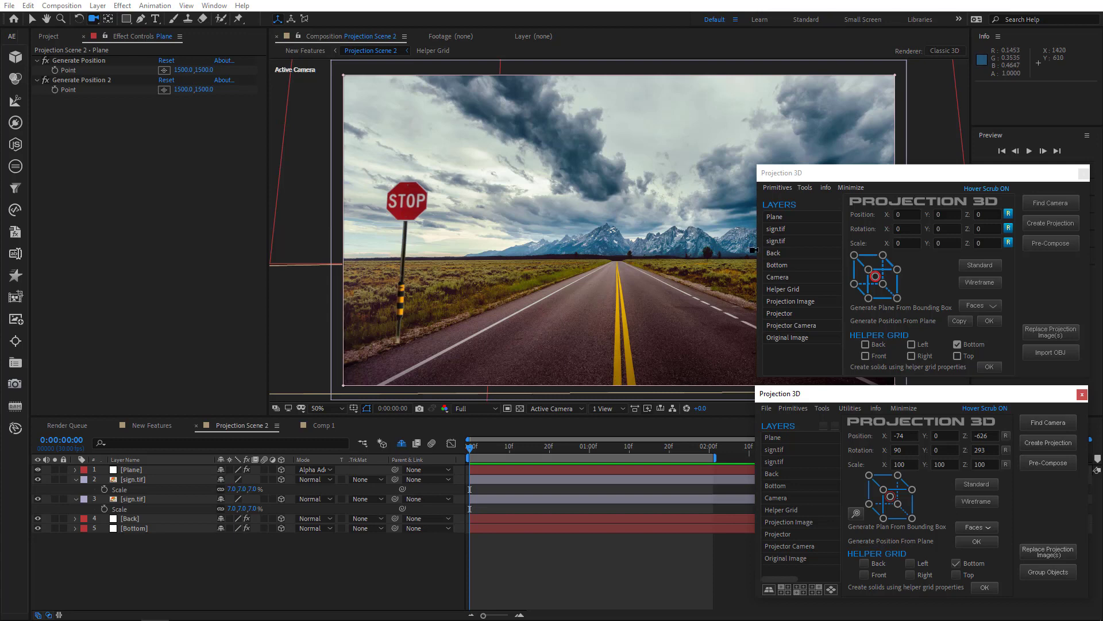
Step: Import the test.obj model through the OBJ importer and select its layer
{"action": "left_click", "coordinate": [1057, 352]}
{"action": "left_click", "coordinate": [600, 316]}
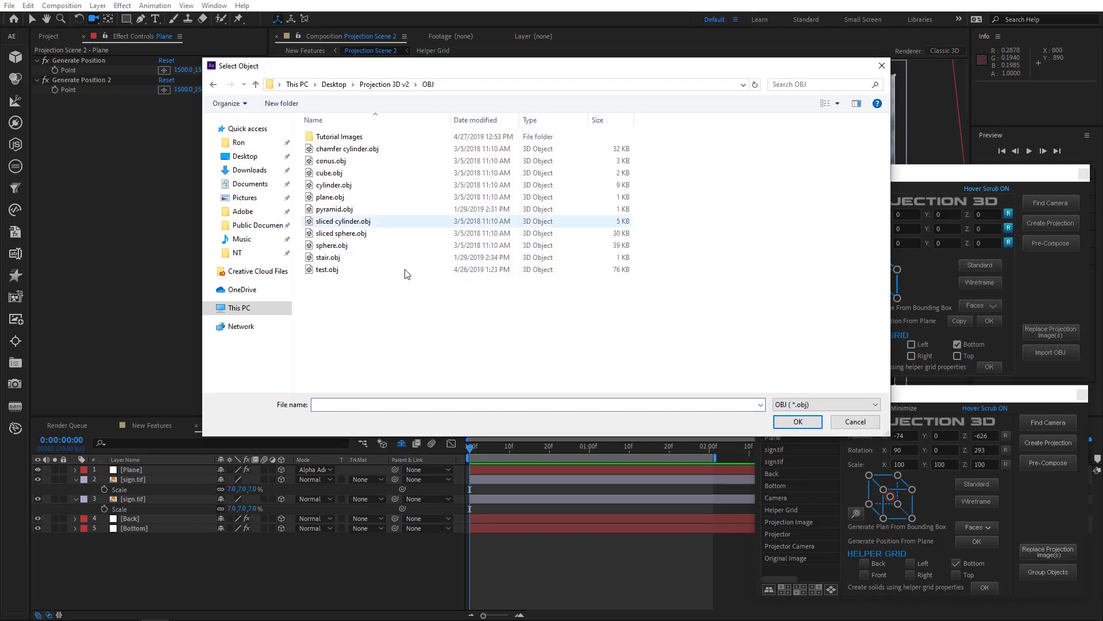
{"action": "left_click", "coordinate": [344, 271]}
{"action": "left_click", "coordinate": [799, 421]}
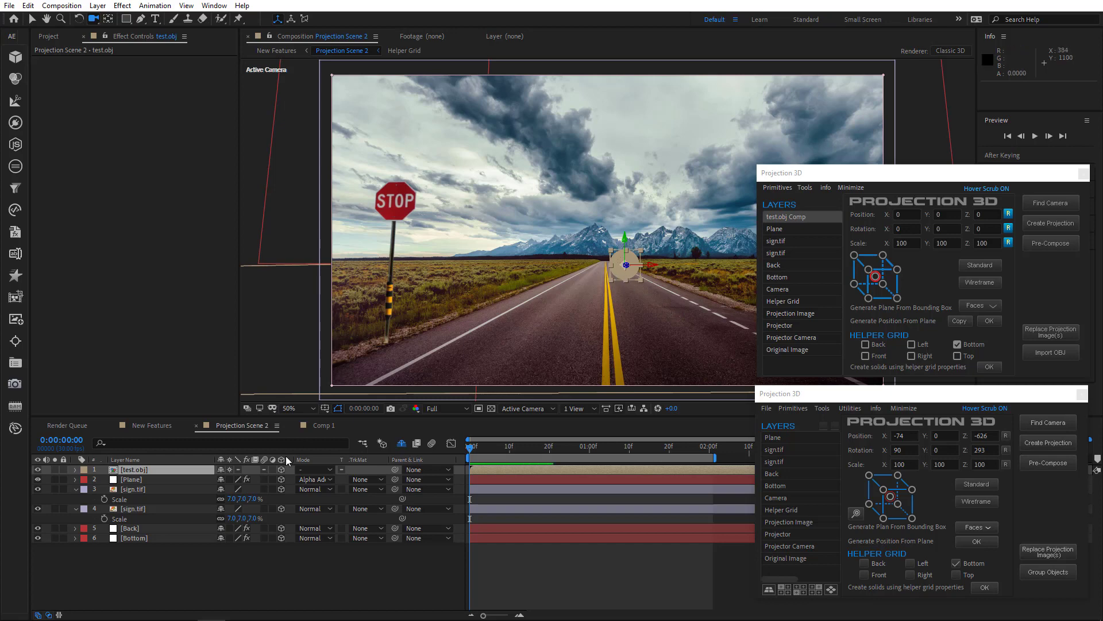
{"action": "left_click", "coordinate": [129, 470]}
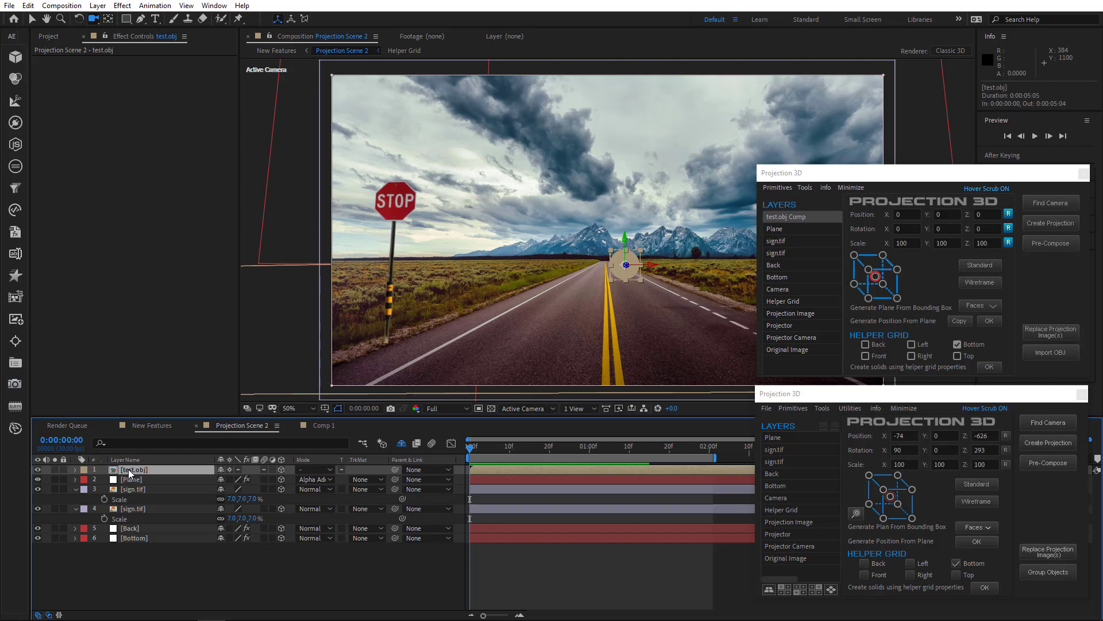
Step: Delete test.obj, re-import it, undo that import, and close the duplicate Projection 3D panel
{"action": "key", "text": "Delete"}
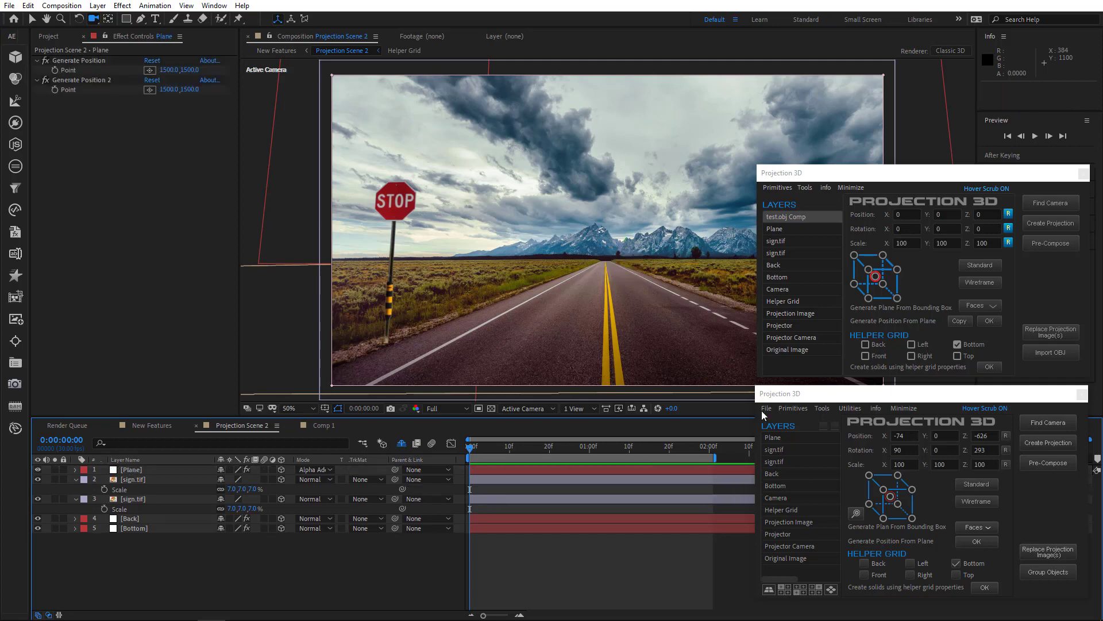
{"action": "left_click", "coordinate": [766, 408]}
{"action": "left_click", "coordinate": [787, 437]}
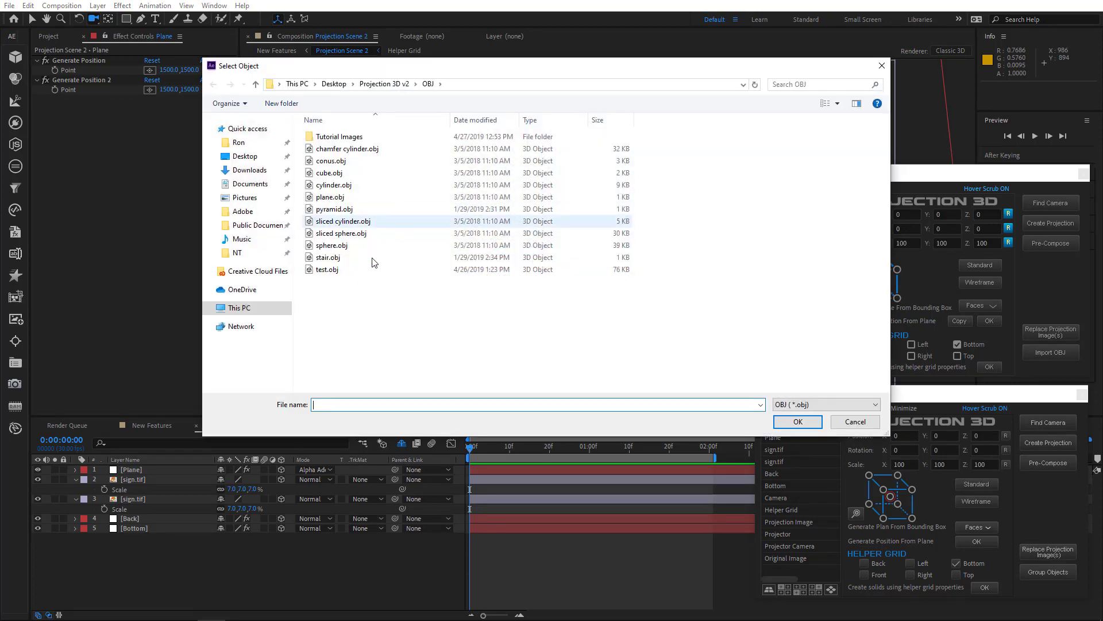
{"action": "double_click", "coordinate": [337, 275]}
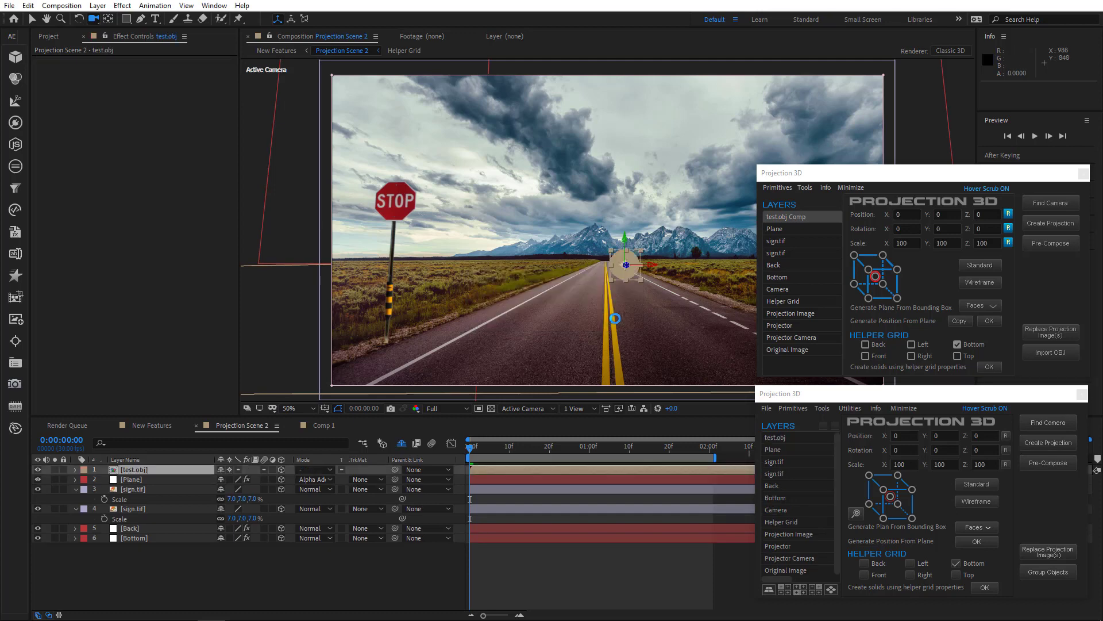
{"action": "key", "text": "ctrl+z"}
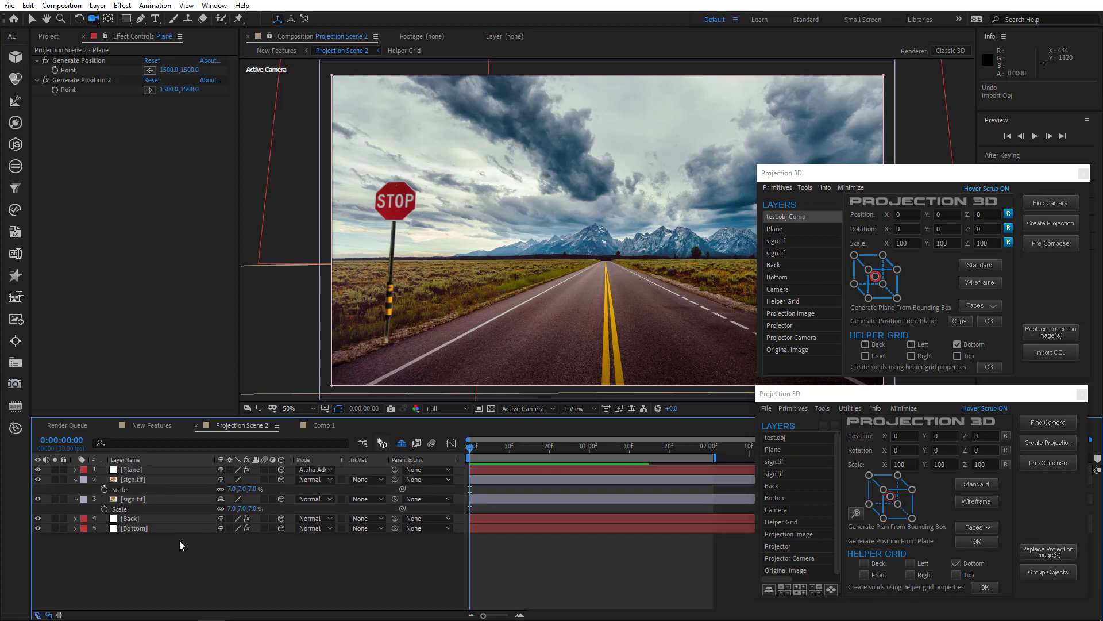
{"action": "left_click", "coordinate": [1082, 174]}
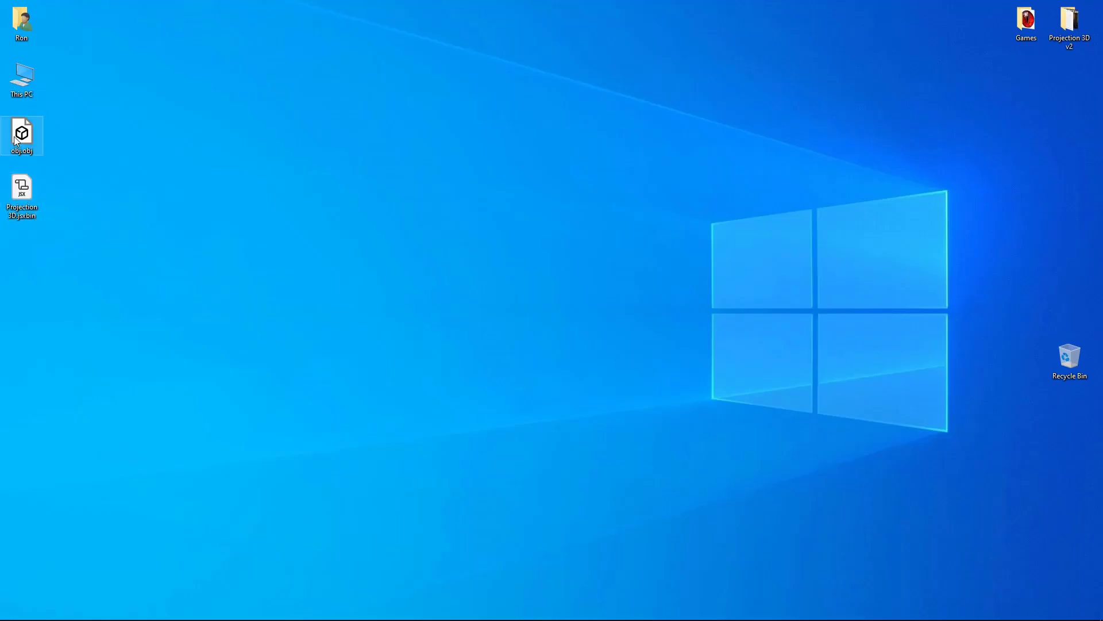
Step: Open obj.obj from the desktop in 3D Viewer and orbit its two flat shapes
{"action": "double_click", "coordinate": [15, 140]}
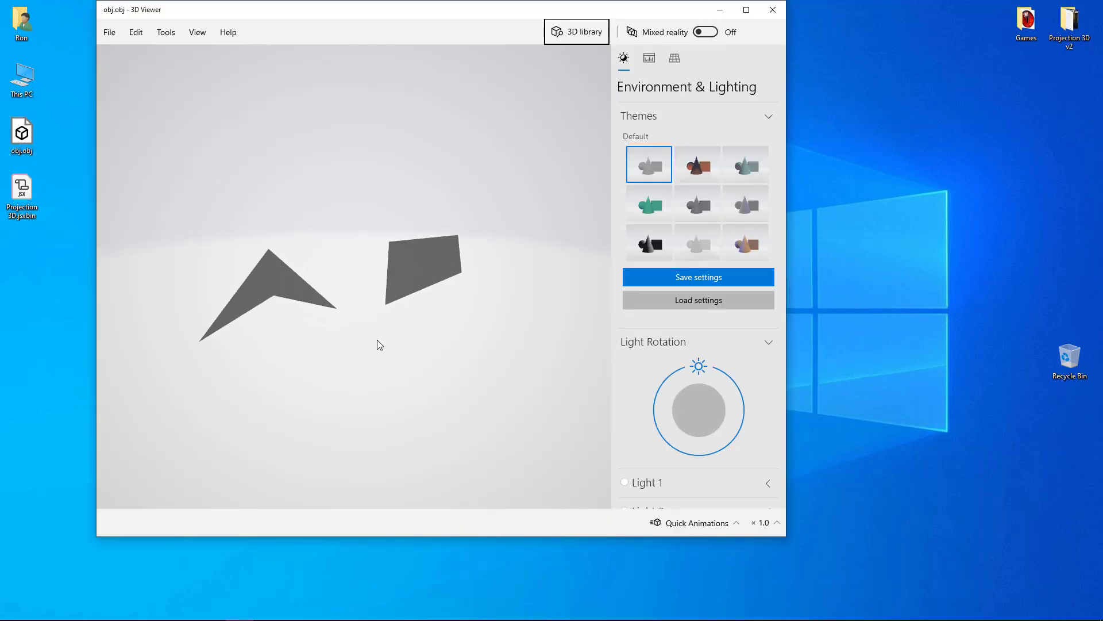
{"action": "mouse_move", "coordinate": [377, 339]}
{"action": "left_mouse_down"}
{"action": "mouse_move", "coordinate": [239, 332]}
{"action": "mouse_move", "coordinate": [266, 360]}
{"action": "mouse_move", "coordinate": [399, 344]}
{"action": "mouse_move", "coordinate": [371, 298]}
{"action": "mouse_move", "coordinate": [371, 354]}
{"action": "left_mouse_up"}
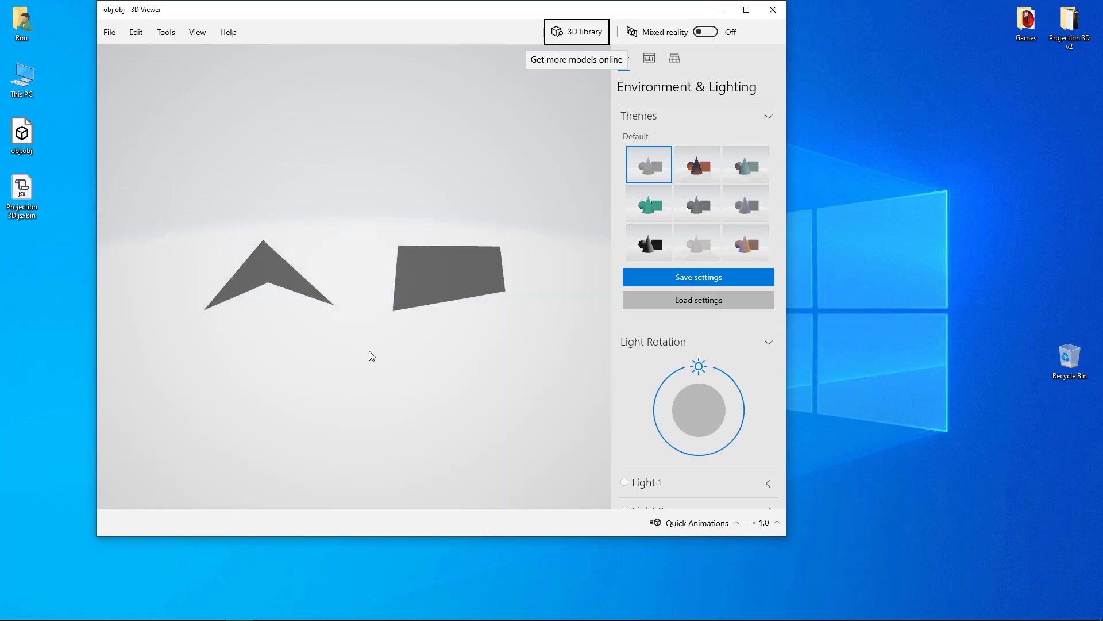
Step: Close 3D Viewer, add a pyramid primitive, and move it right along X
{"action": "left_click", "coordinate": [773, 10]}
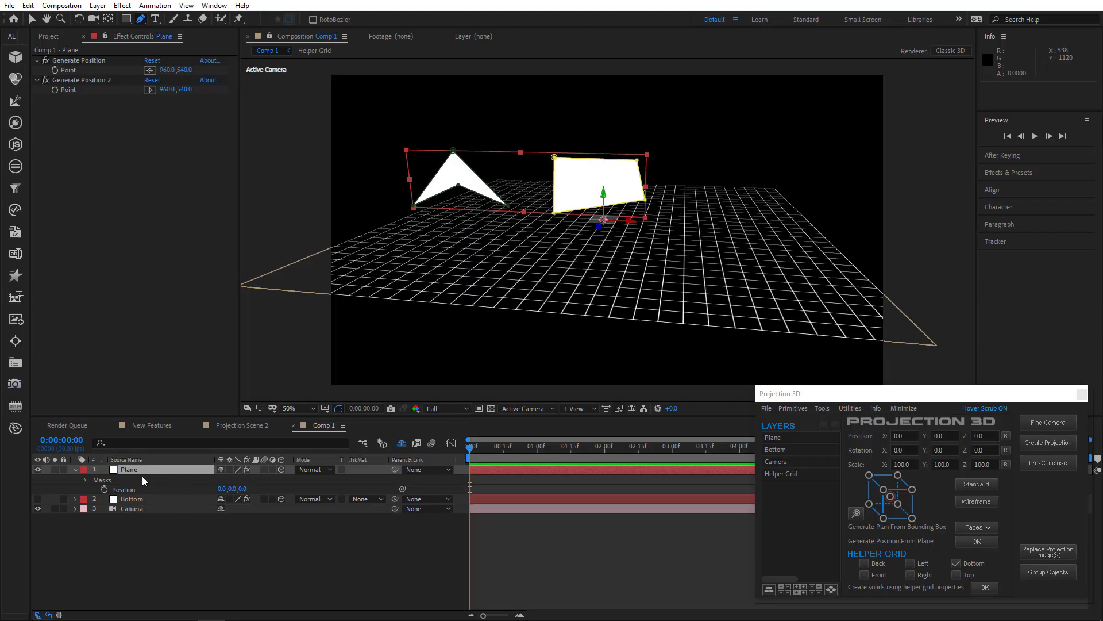
{"action": "left_click", "coordinate": [151, 470]}
{"action": "key", "text": "u"}
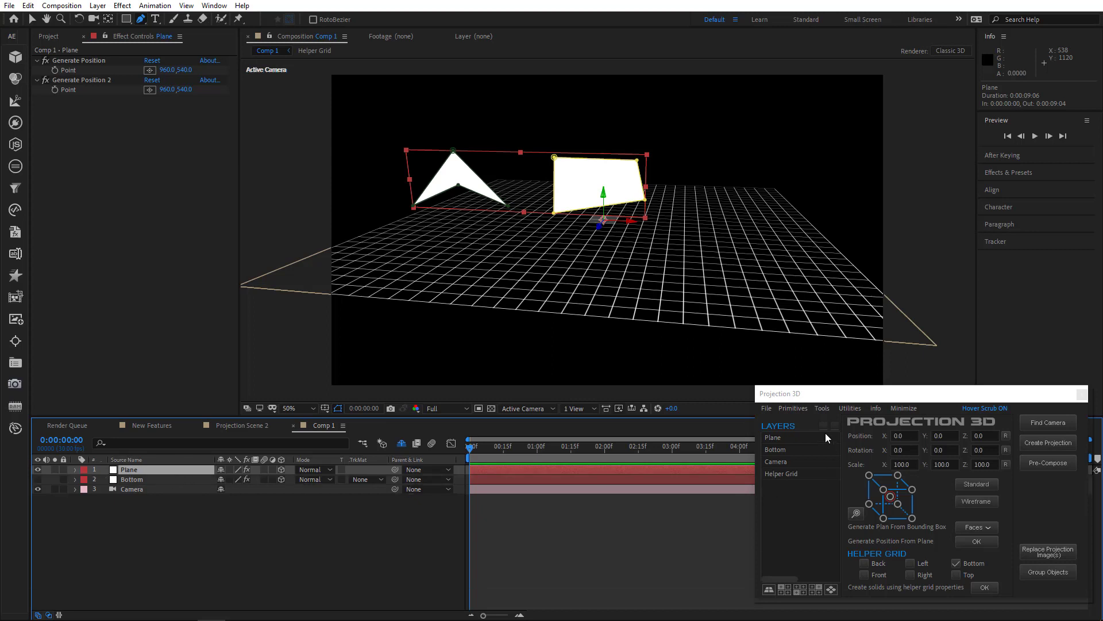
{"action": "left_click", "coordinate": [803, 411]}
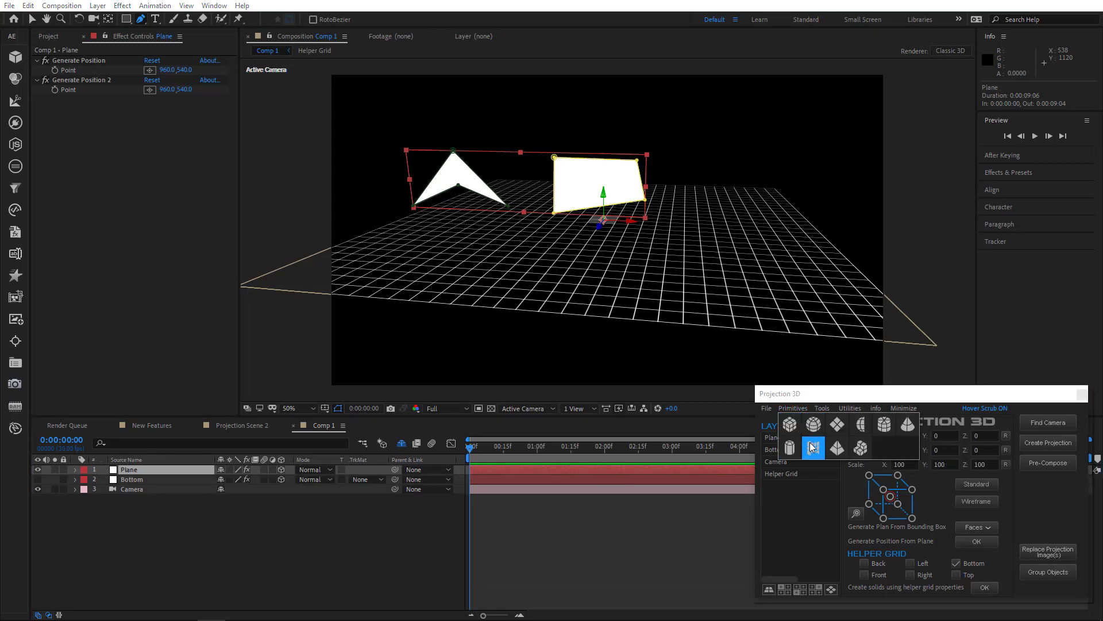
{"action": "left_click", "coordinate": [837, 448]}
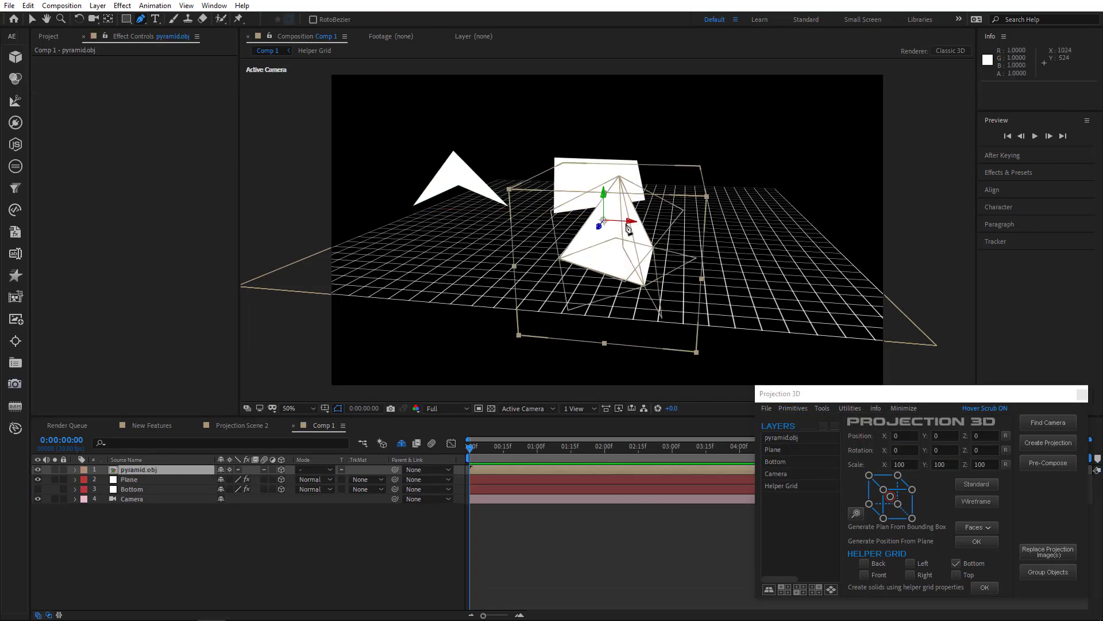
{"action": "key", "text": "v"}
{"action": "left_click_drag", "start_coordinate": [628, 228], "coordinate": [778, 382]}
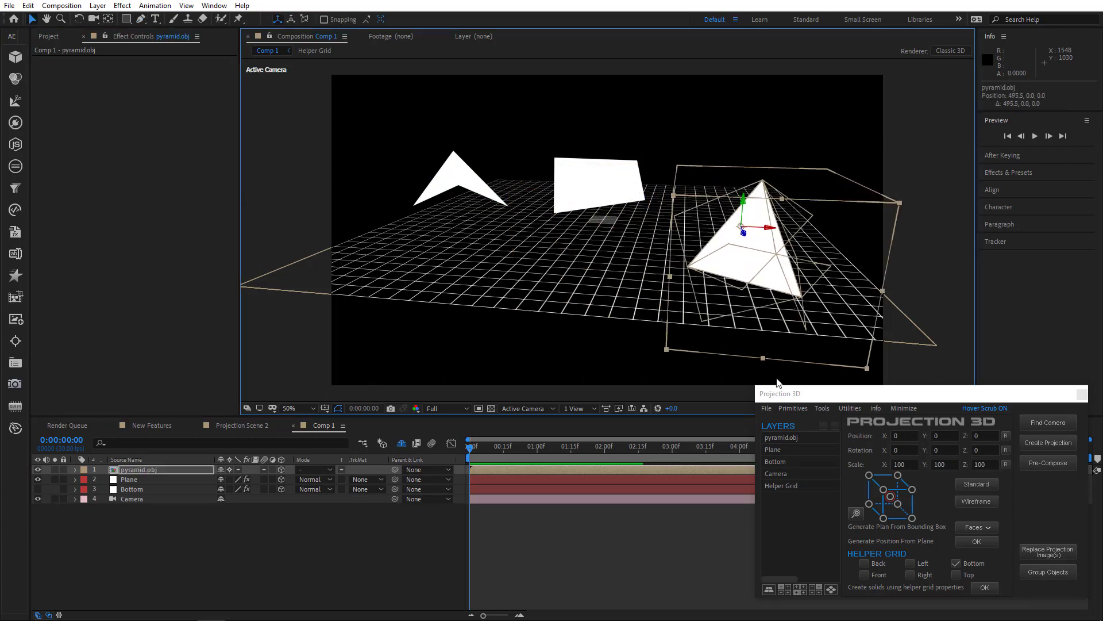
Step: Add a stair primitive and move it to the left of the grid
{"action": "left_click", "coordinate": [804, 411]}
{"action": "left_click", "coordinate": [861, 448]}
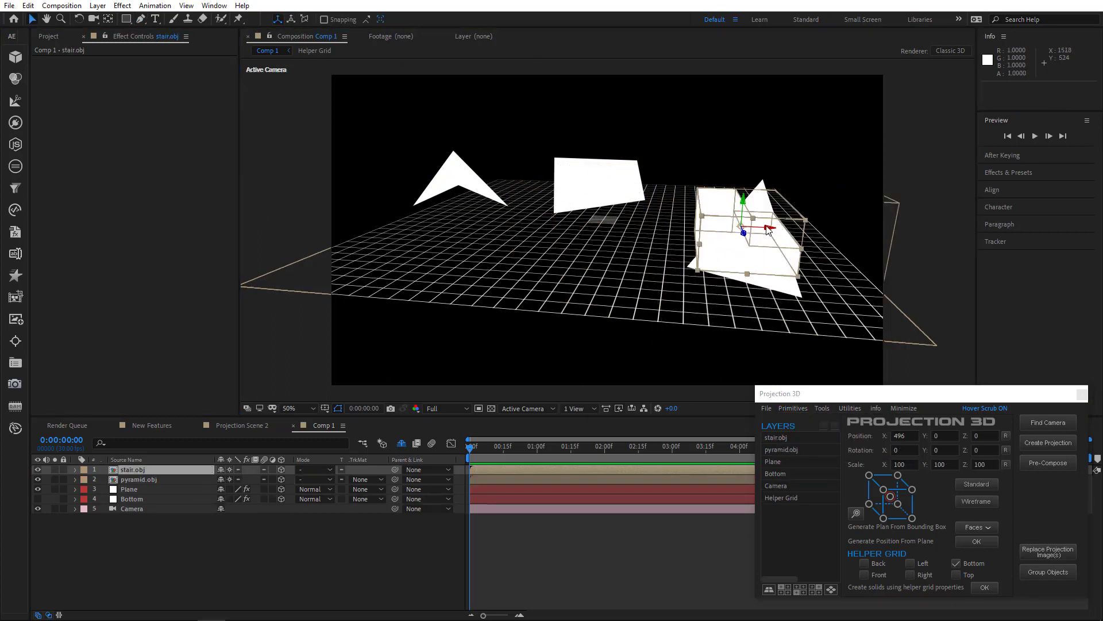
{"action": "left_click_drag", "start_coordinate": [766, 231], "coordinate": [389, 238]}
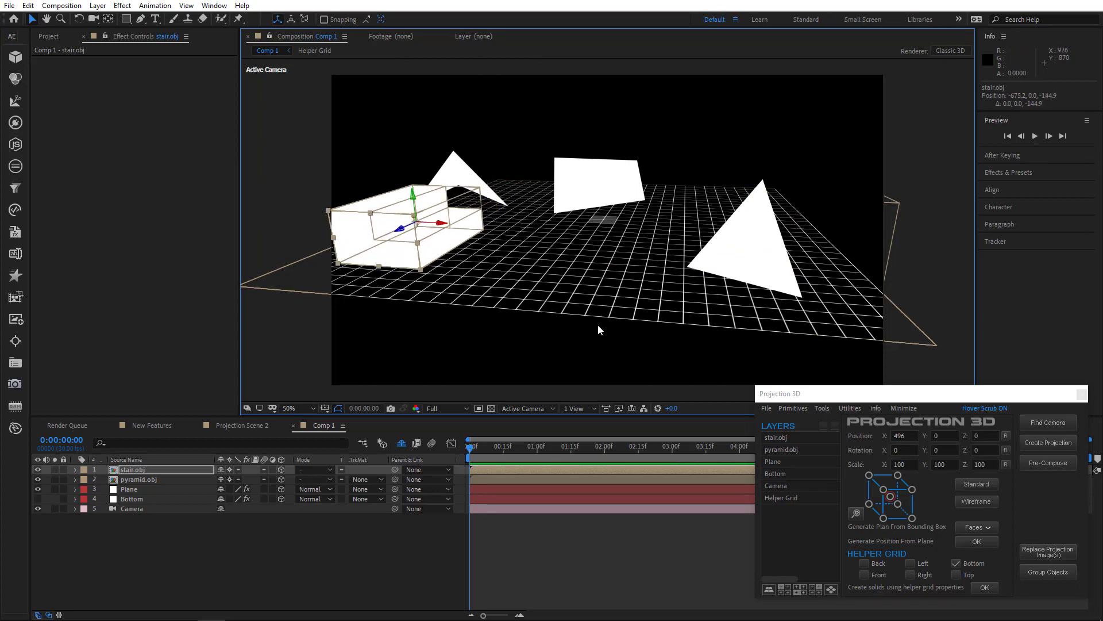
Step: Export the stair, pyramid and Plane layers as OBJ over obj.obj on the Desktop
{"action": "left_click", "coordinate": [138, 480], "text": "shift"}
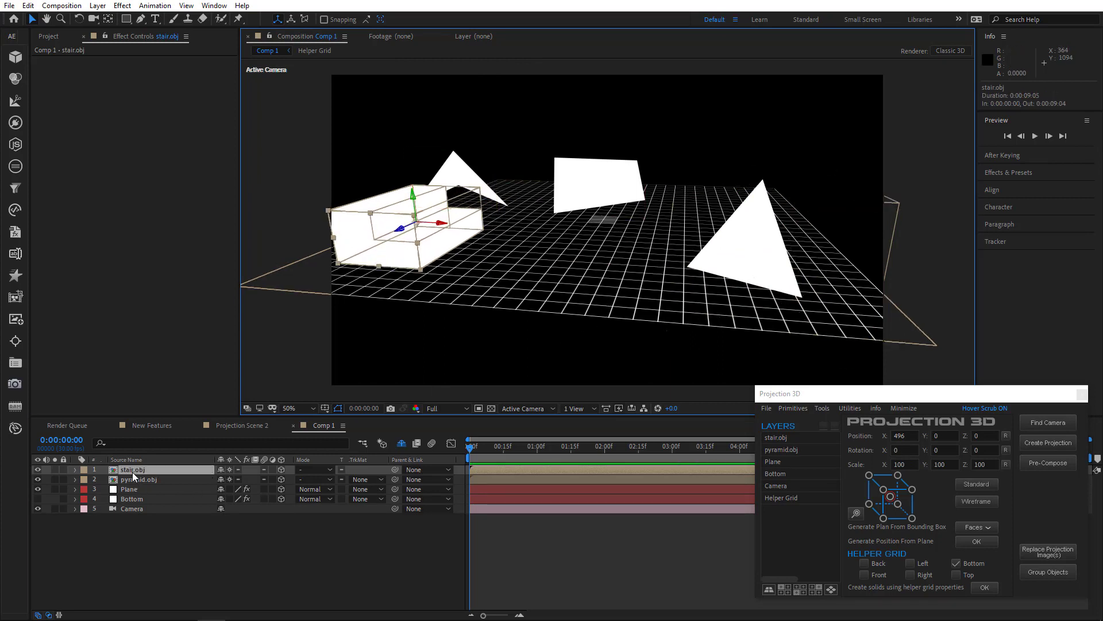
{"action": "left_click", "coordinate": [129, 489], "text": "shift"}
{"action": "left_click", "coordinate": [767, 408]}
{"action": "left_click", "coordinate": [787, 451]}
{"action": "double_click", "coordinate": [327, 161]}
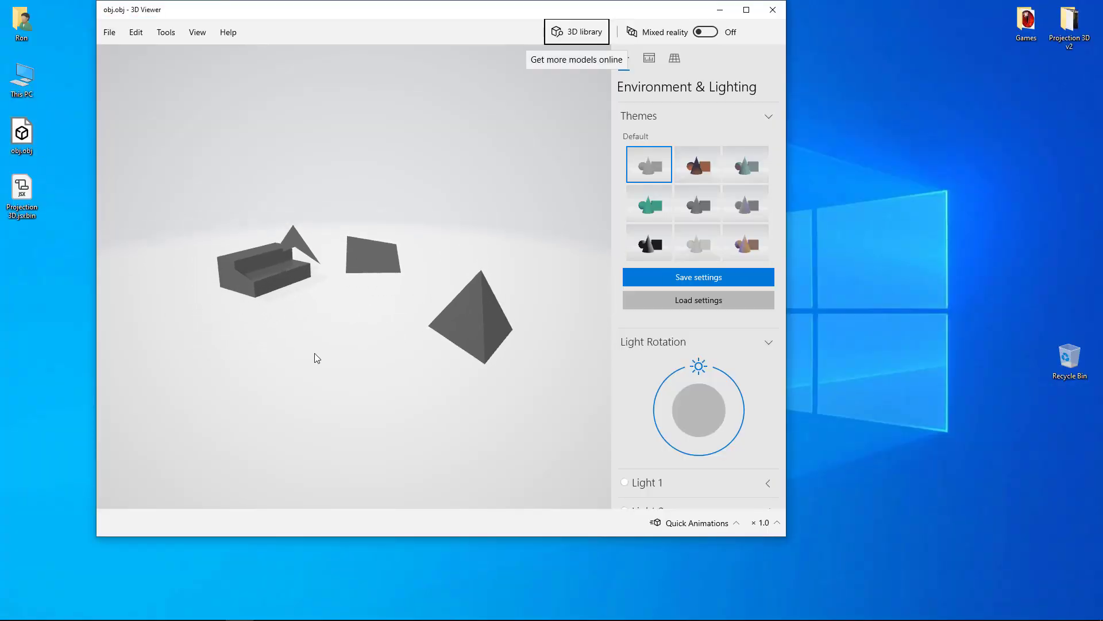
{"action": "left_click_drag", "start_coordinate": [315, 358], "coordinate": [255, 357]}
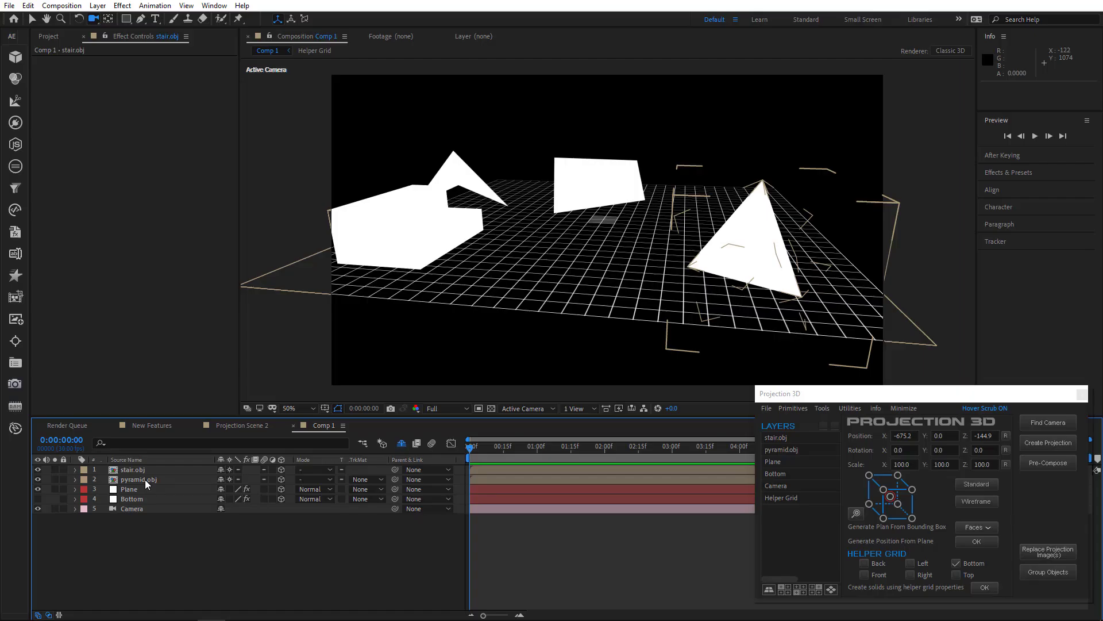
Step: Move the stair toward the camera and group stair, pyramid and Plane into one layer
{"action": "left_click", "coordinate": [140, 470]}
{"action": "left_click_drag", "start_coordinate": [401, 231], "coordinate": [179, 482]}
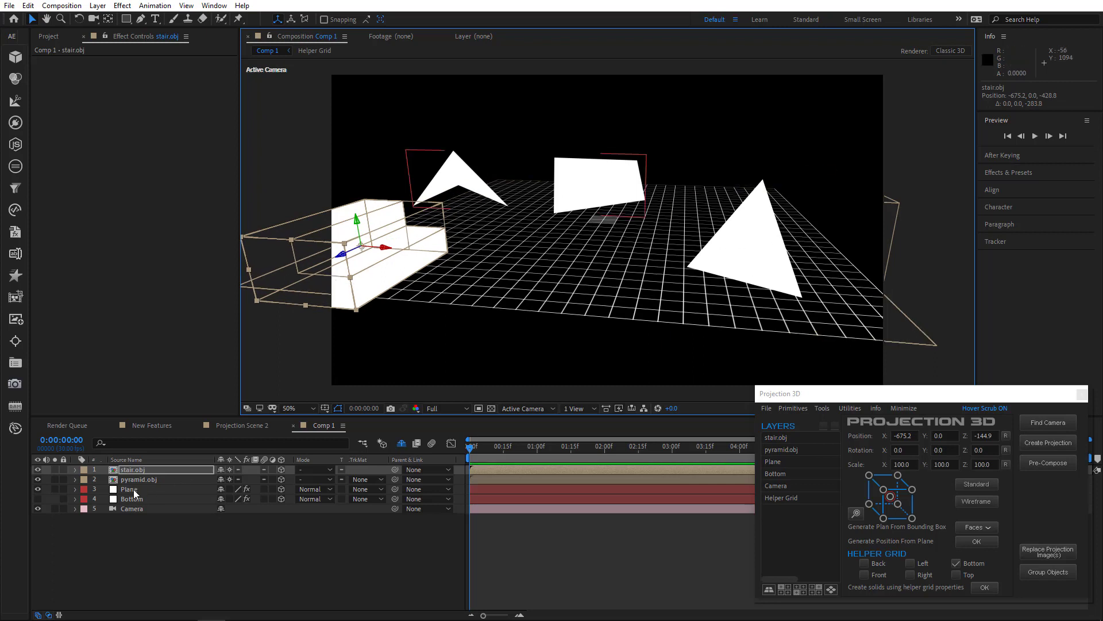
{"action": "left_click", "coordinate": [175, 489], "text": "shift"}
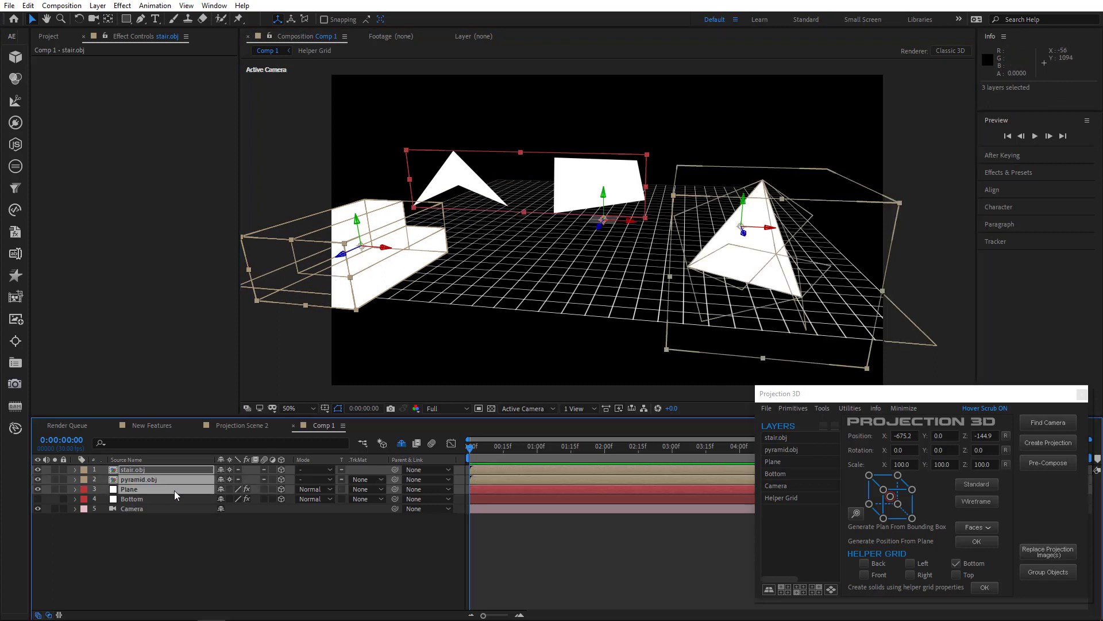
{"action": "left_click", "coordinate": [1045, 572]}
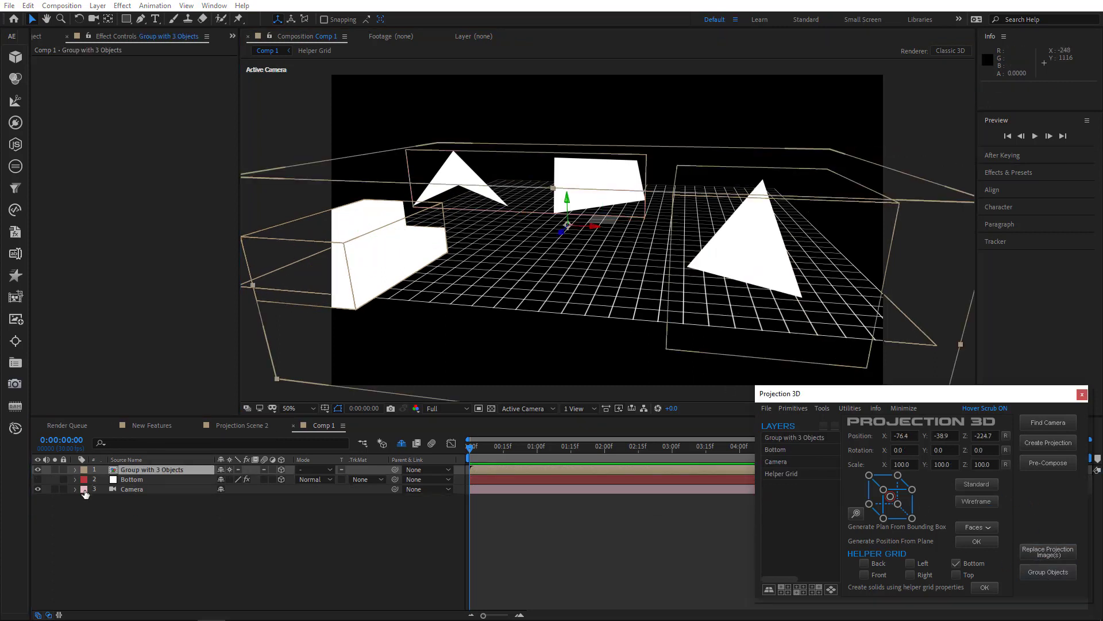
Step: Scale the group to 53%, tilt it 36° on Z, and export it as OBJ
{"action": "left_click", "coordinate": [148, 472]}
{"action": "key", "text": "s"}
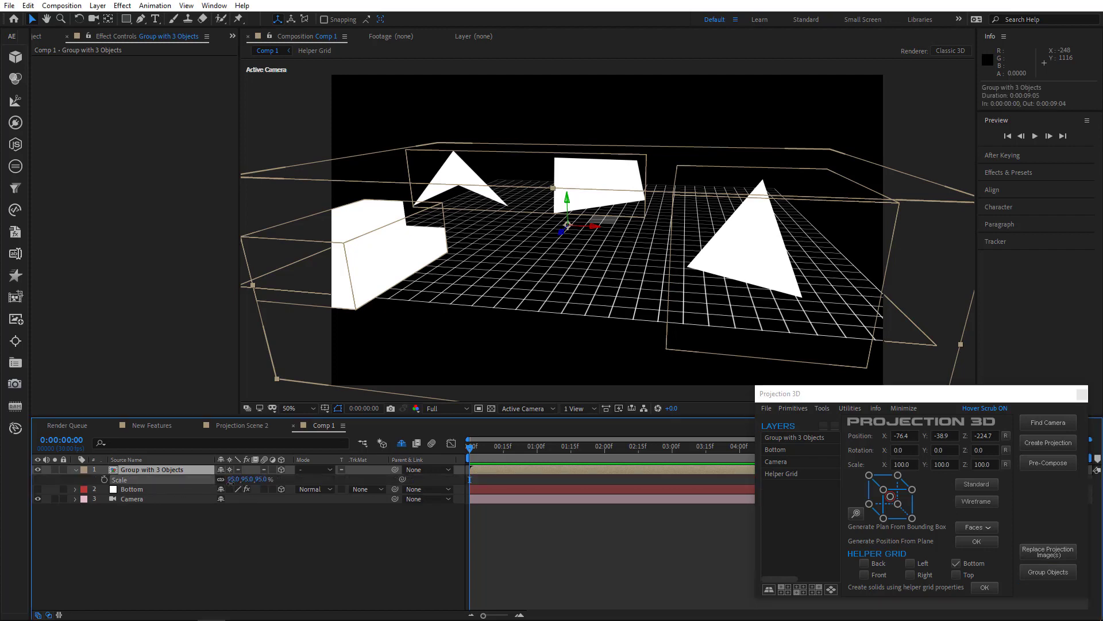
{"action": "left_click_drag", "start_coordinate": [240, 480], "coordinate": [213, 480]}
{"action": "key", "text": "r"}
{"action": "left_click", "coordinate": [138, 474]}
{"action": "key", "text": "s"}
{"action": "left_click", "coordinate": [770, 409]}
{"action": "left_click", "coordinate": [803, 449]}
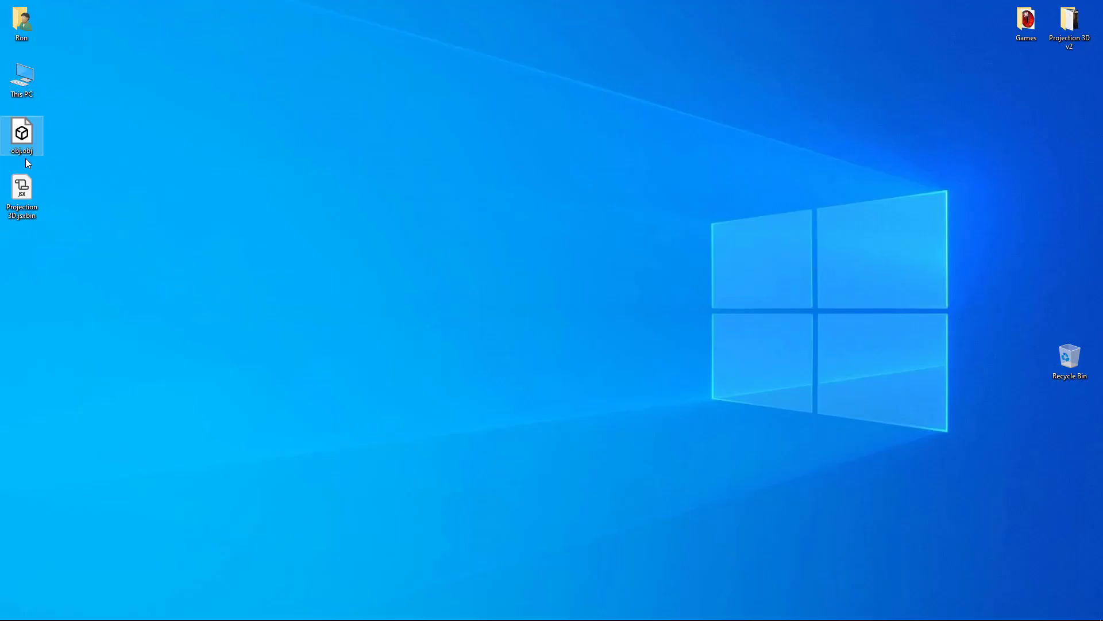
Step: Open the exported obj.obj in 3D Viewer, orbit the grouped model, and close the viewer
{"action": "double_click", "coordinate": [27, 143]}
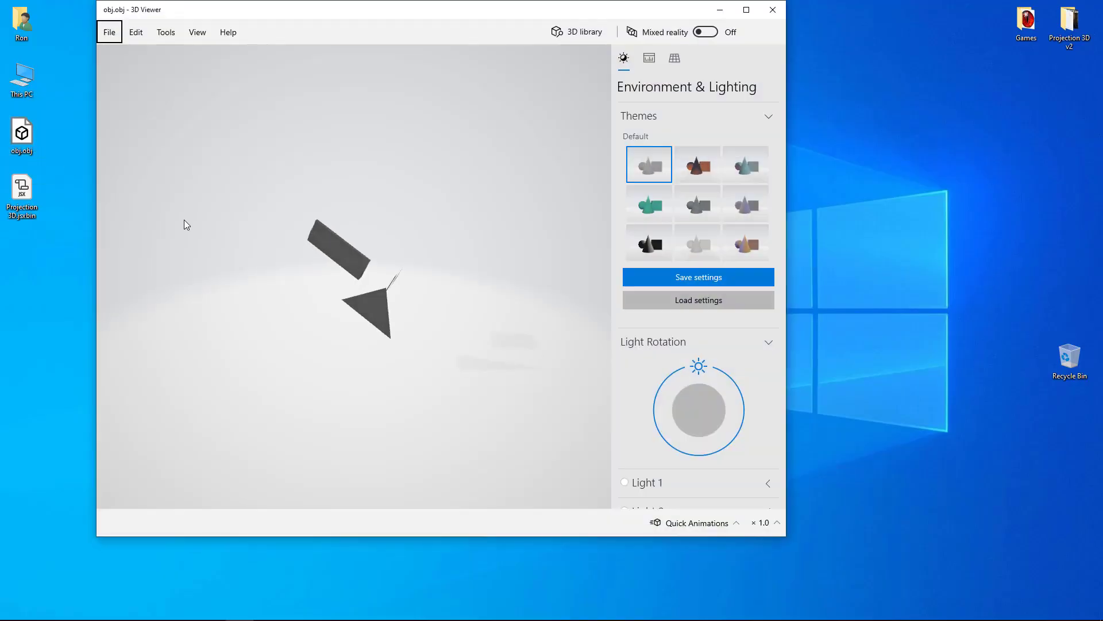
{"action": "left_click_drag", "start_coordinate": [344, 328], "coordinate": [295, 287]}
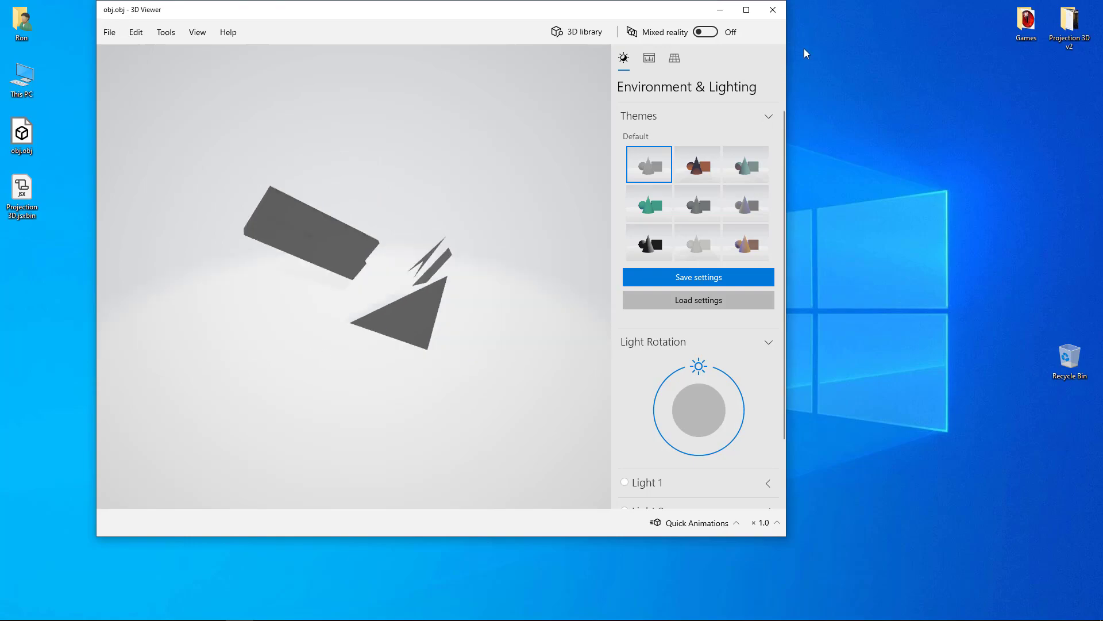
{"action": "left_click", "coordinate": [772, 11]}
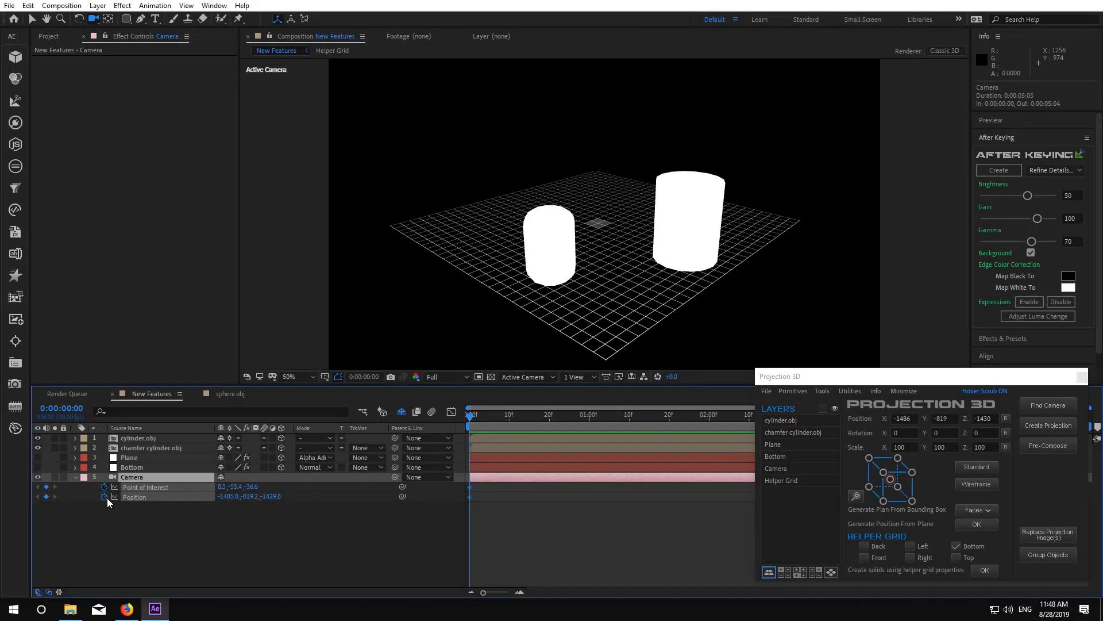
Step: Keyframe the camera pushing toward the cylinders at 2:00, end the work area there, and preview
{"action": "mouse_move", "coordinate": [711, 434]}
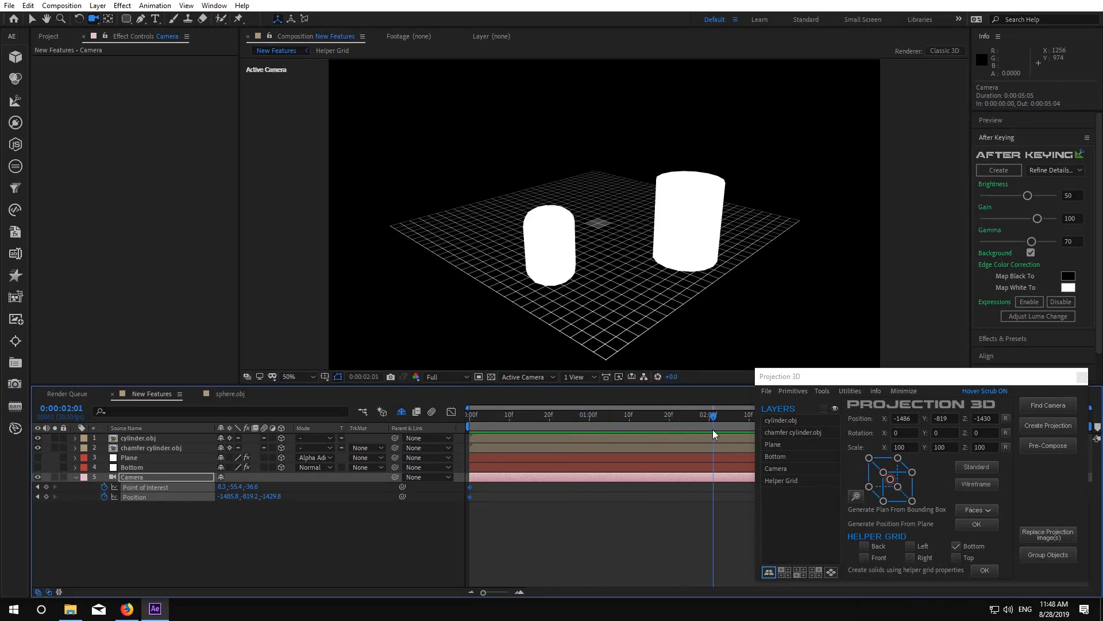
{"action": "left_click_drag", "start_coordinate": [658, 288], "coordinate": [638, 295]}
{"action": "key", "text": "n"}
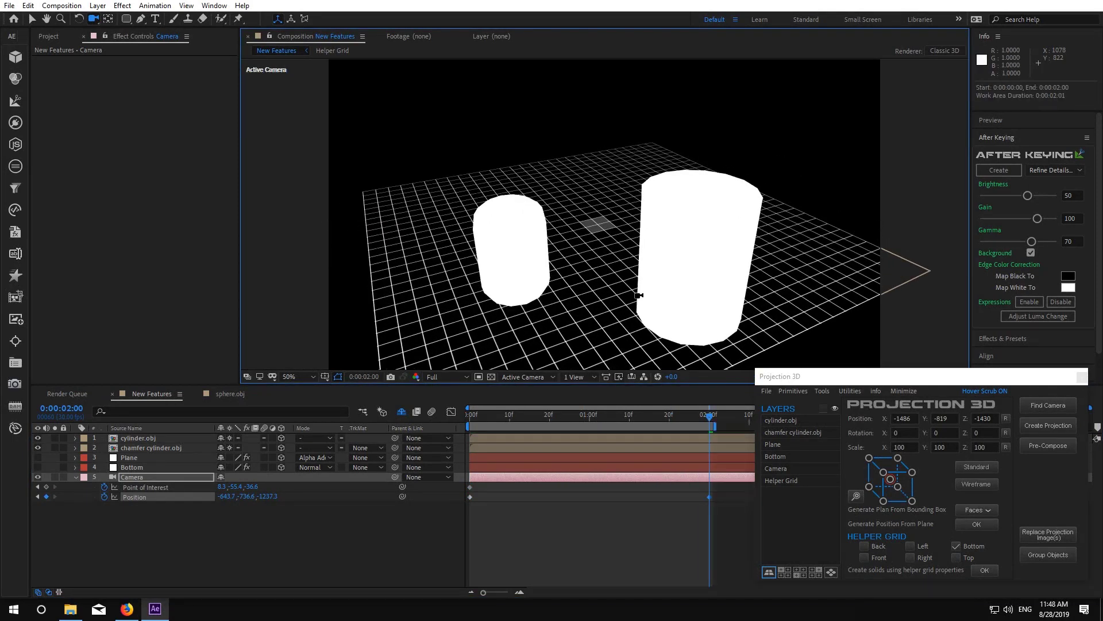
{"action": "key", "text": "space"}
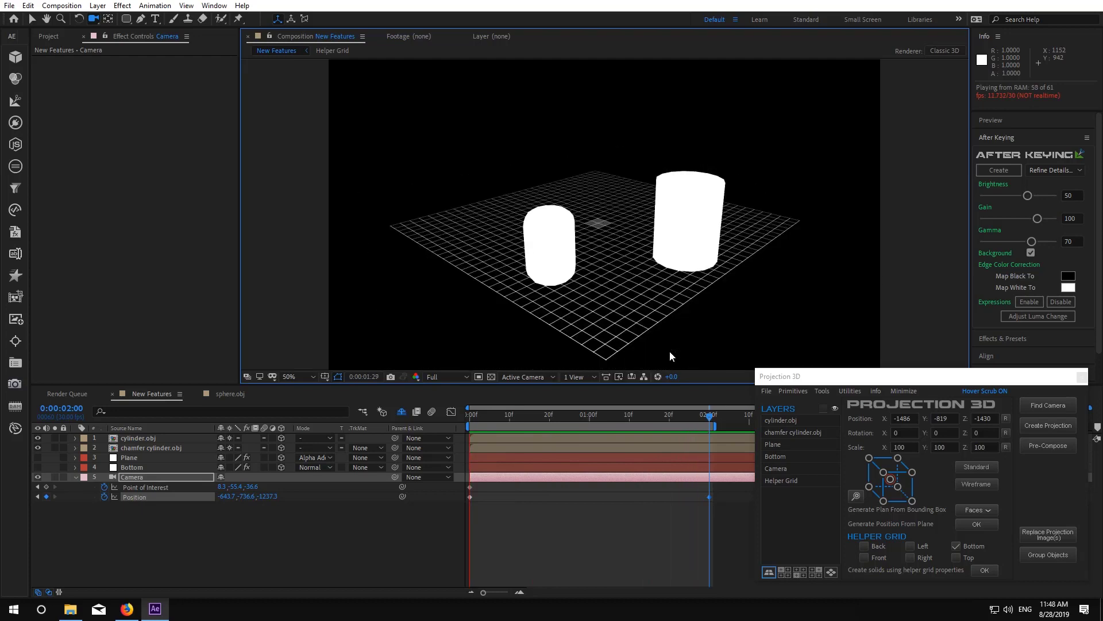
Step: Export the cylinder.obj and chamfer cylinder.obj layers to the Desktop as test.obj
{"action": "key", "text": "space"}
{"action": "left_click", "coordinate": [478, 419]}
{"action": "left_click", "coordinate": [132, 438]}
{"action": "left_click", "coordinate": [139, 447], "text": "shift"}
{"action": "left_click", "coordinate": [767, 391]}
{"action": "left_click", "coordinate": [794, 430]}
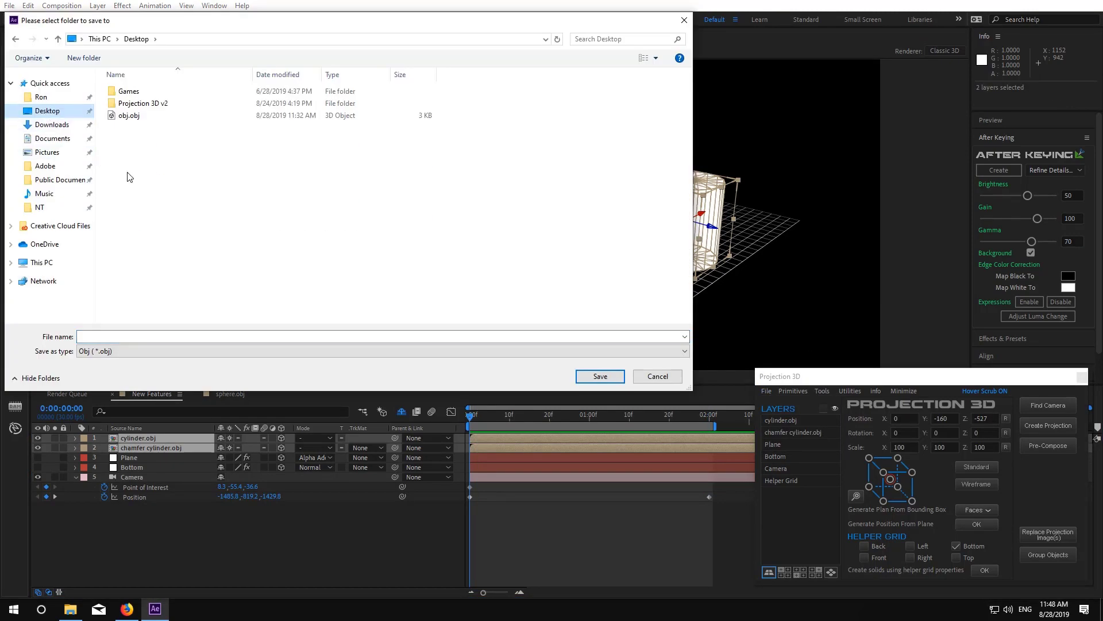
{"action": "left_click", "coordinate": [105, 335]}
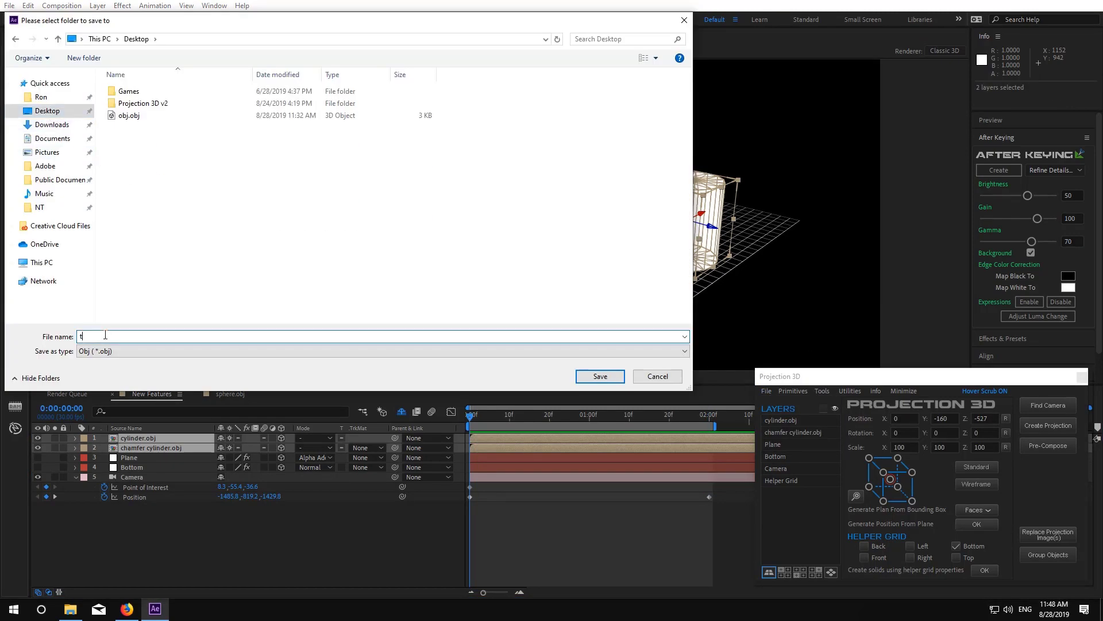
{"action": "left_click", "coordinate": [586, 374]}
Step: Export the Camera layer as a 3ds Max script named test on the Desktop
{"action": "left_click", "coordinate": [128, 478]}
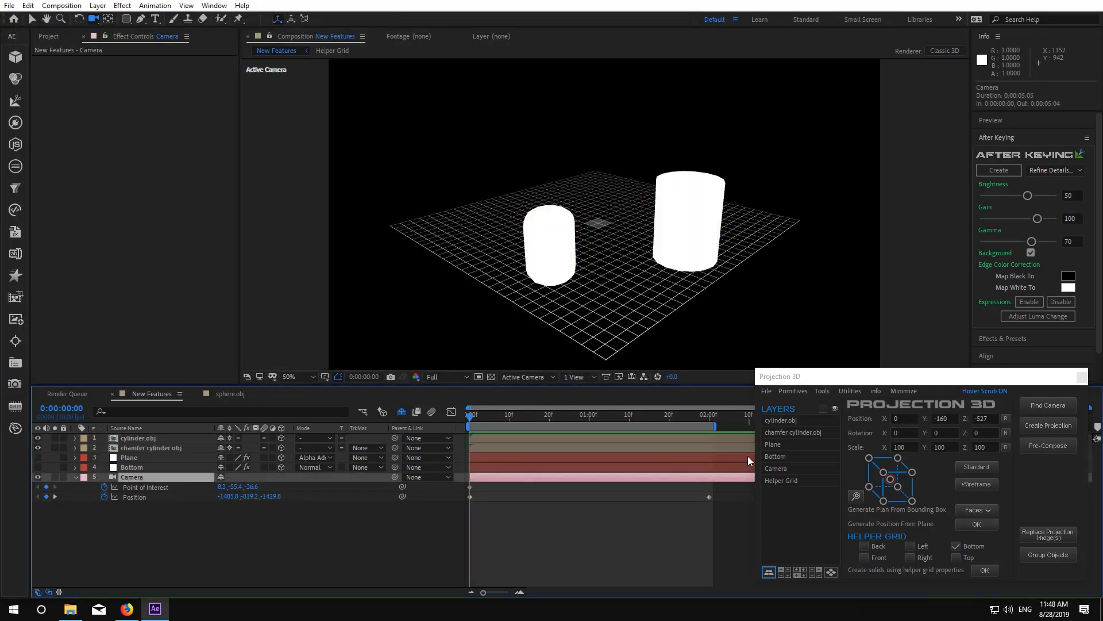
{"action": "left_click", "coordinate": [766, 391]}
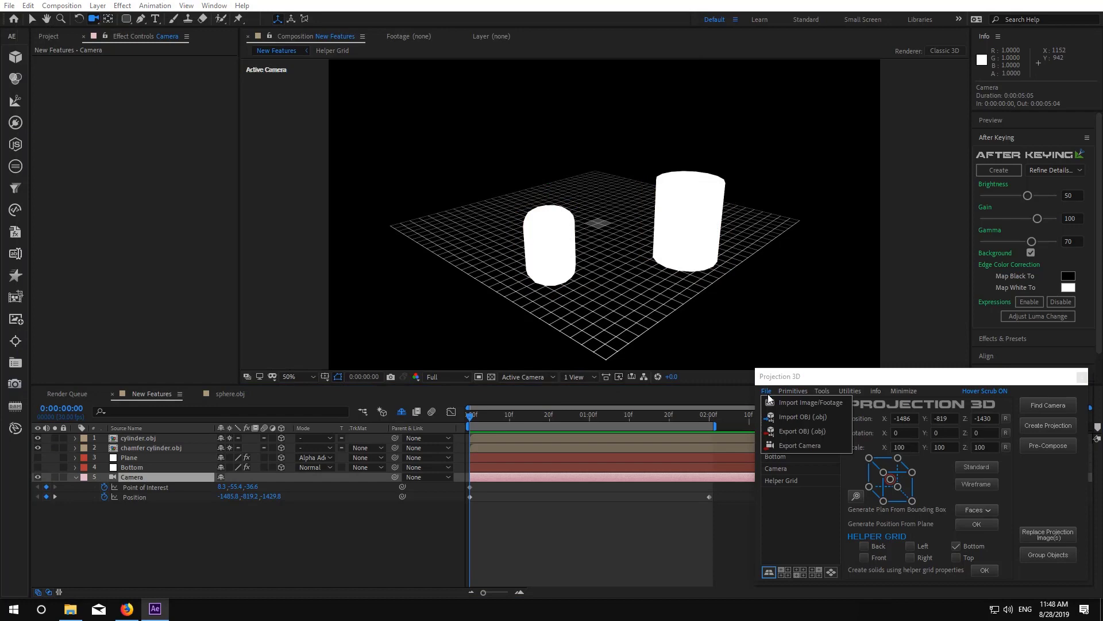
{"action": "left_click", "coordinate": [787, 444]}
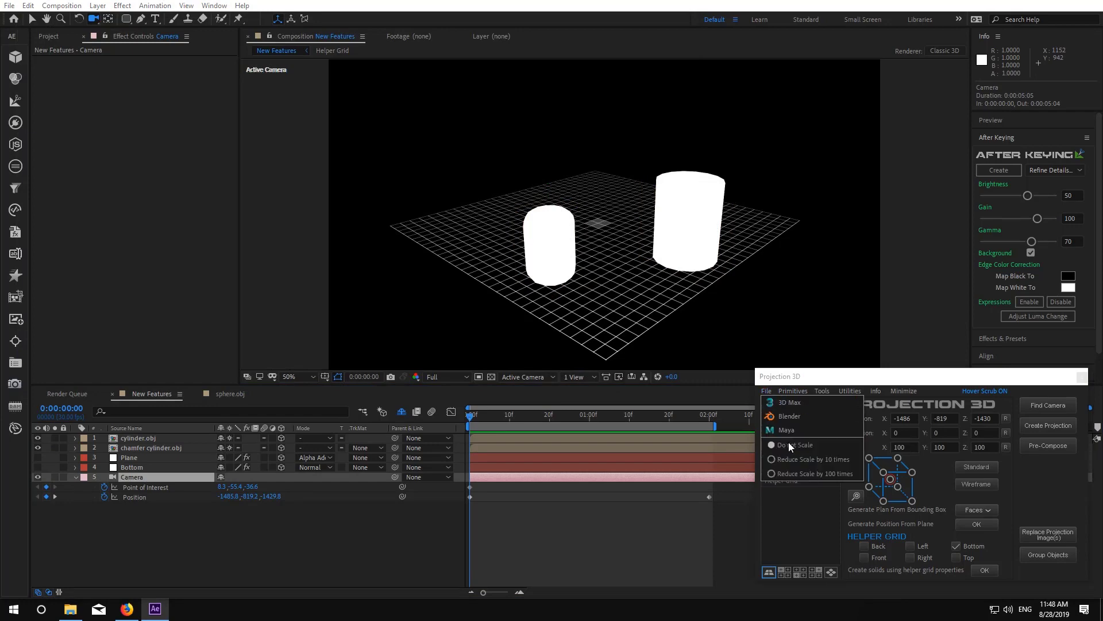
{"action": "left_click", "coordinate": [788, 403]}
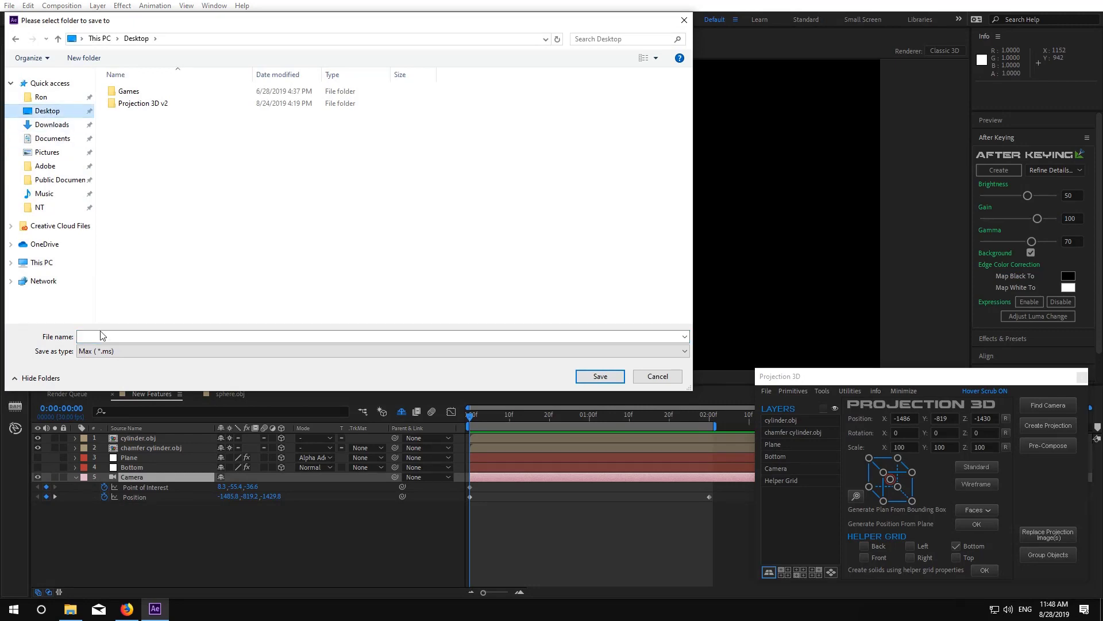
{"action": "left_click", "coordinate": [100, 337]}
{"action": "type", "text": "test"}
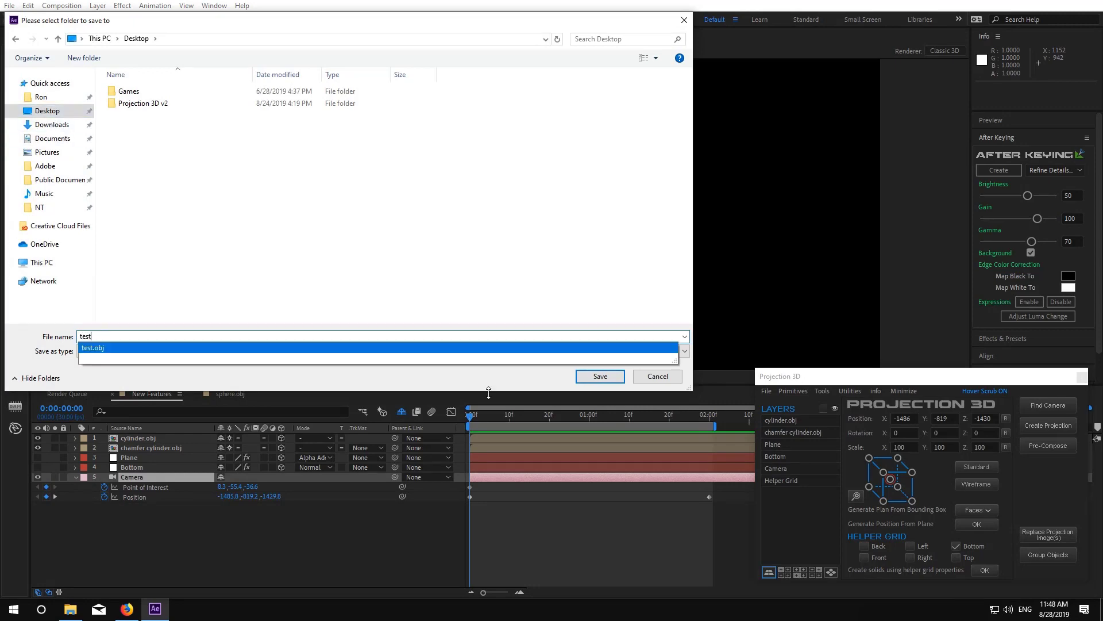
{"action": "left_click", "coordinate": [588, 373]}
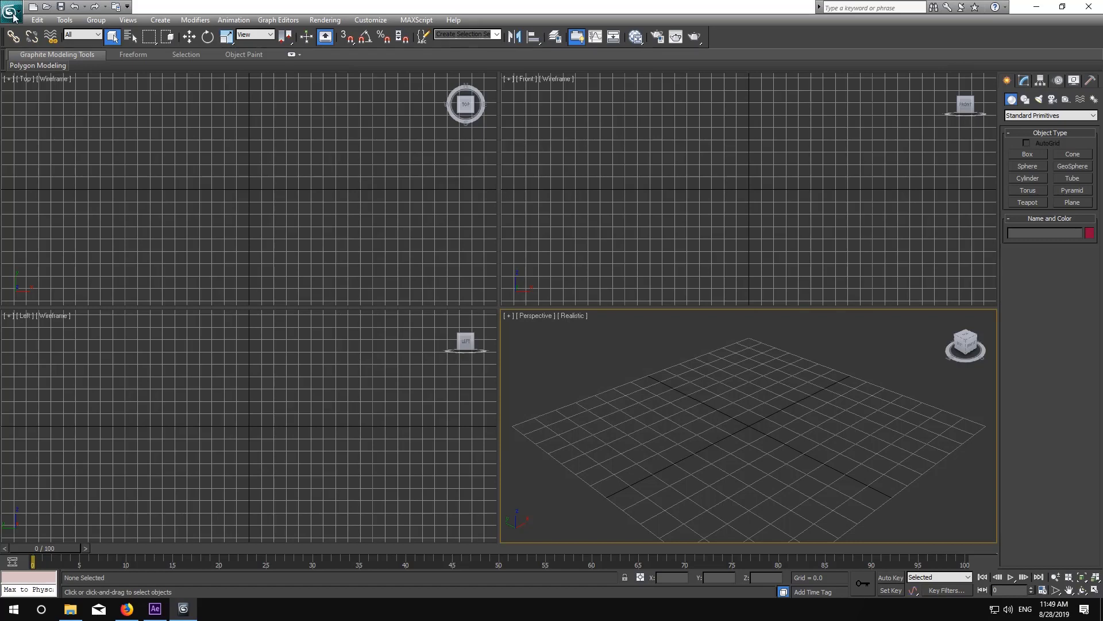
Step: Import test.obj into 3ds Max with default options
{"action": "left_click", "coordinate": [13, 14]}
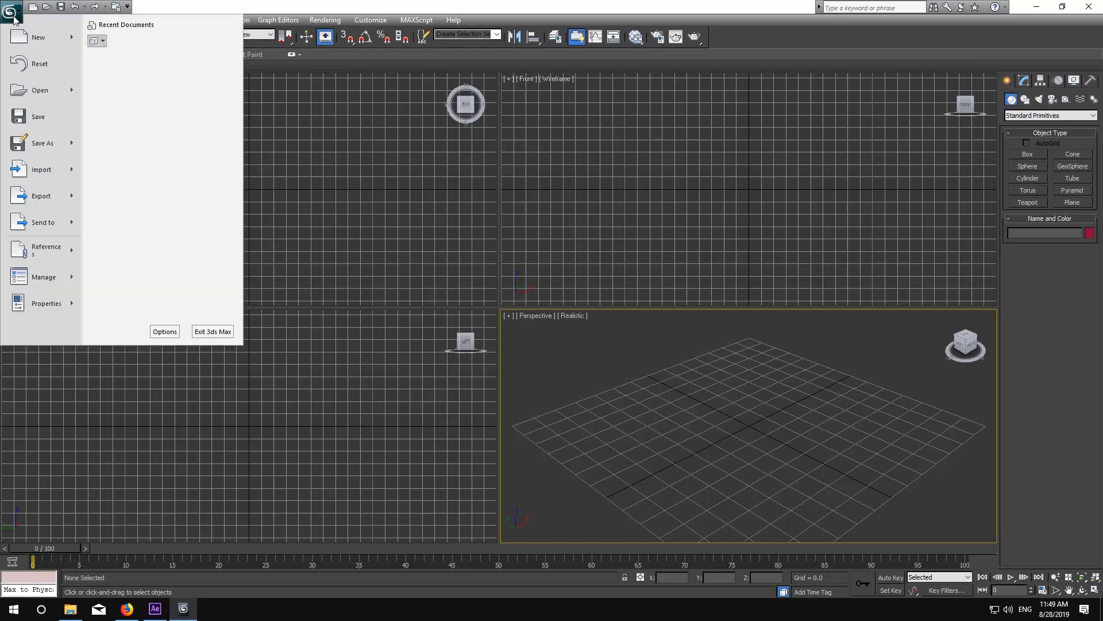
{"action": "left_click", "coordinate": [40, 171]}
{"action": "left_click", "coordinate": [36, 151]}
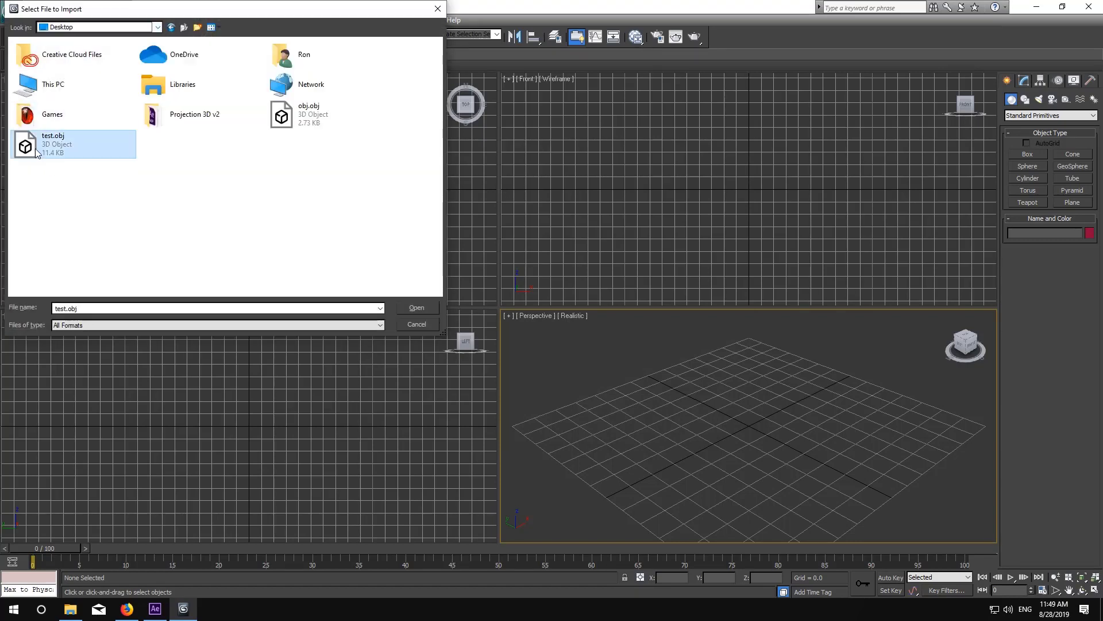
{"action": "left_click", "coordinate": [415, 310]}
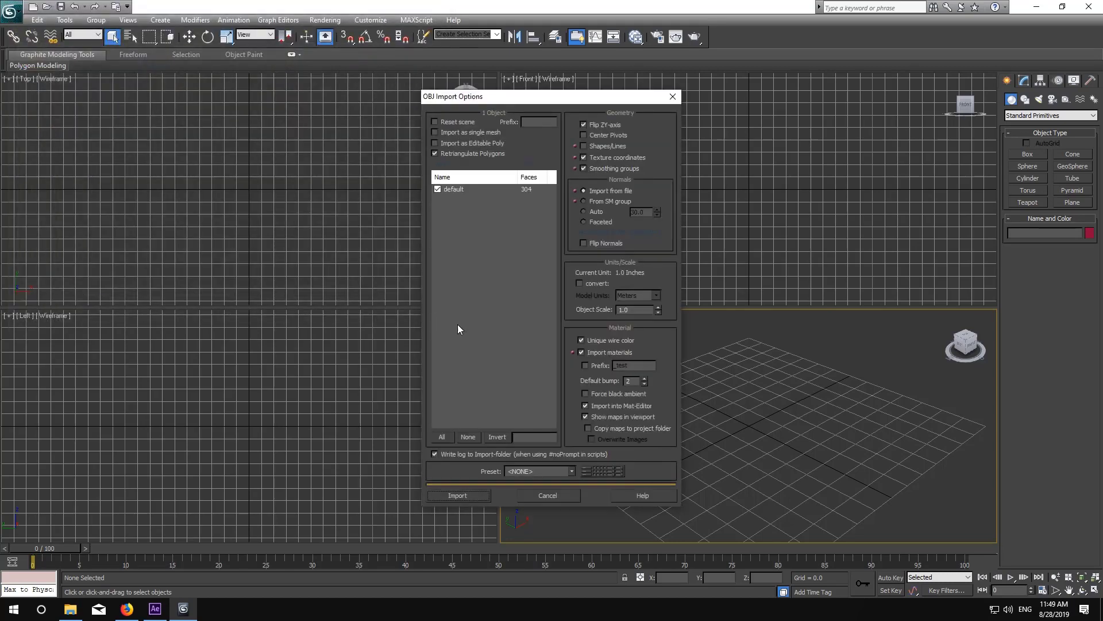
{"action": "left_click", "coordinate": [466, 495]}
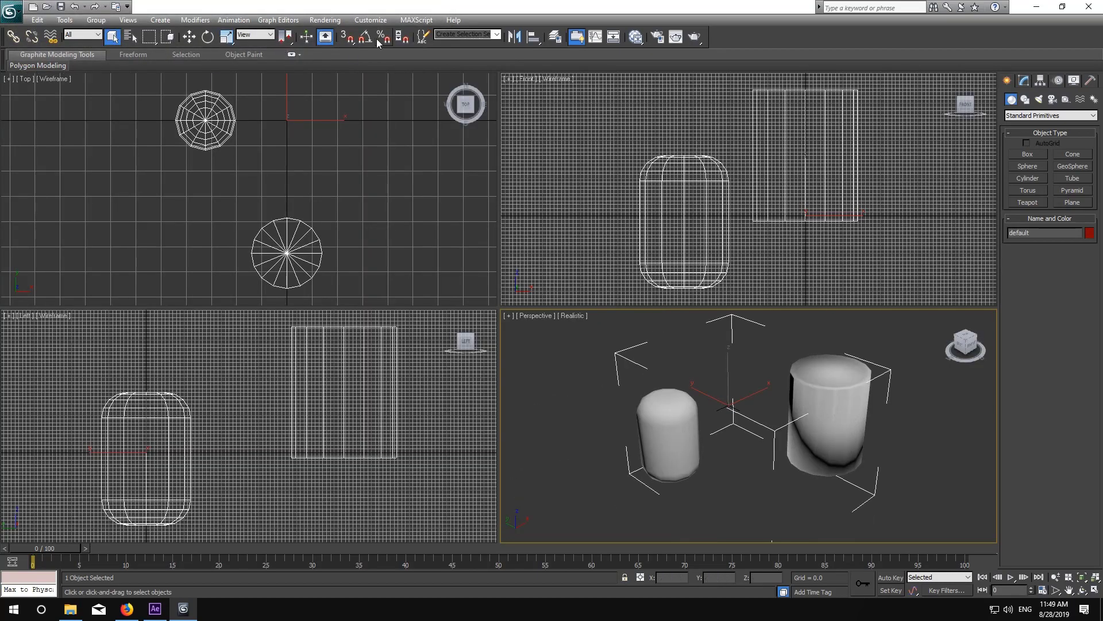
Step: Run the test.ms script, view through ProjectionCam, and scrub the animation to frame 133
{"action": "left_click", "coordinate": [411, 23]}
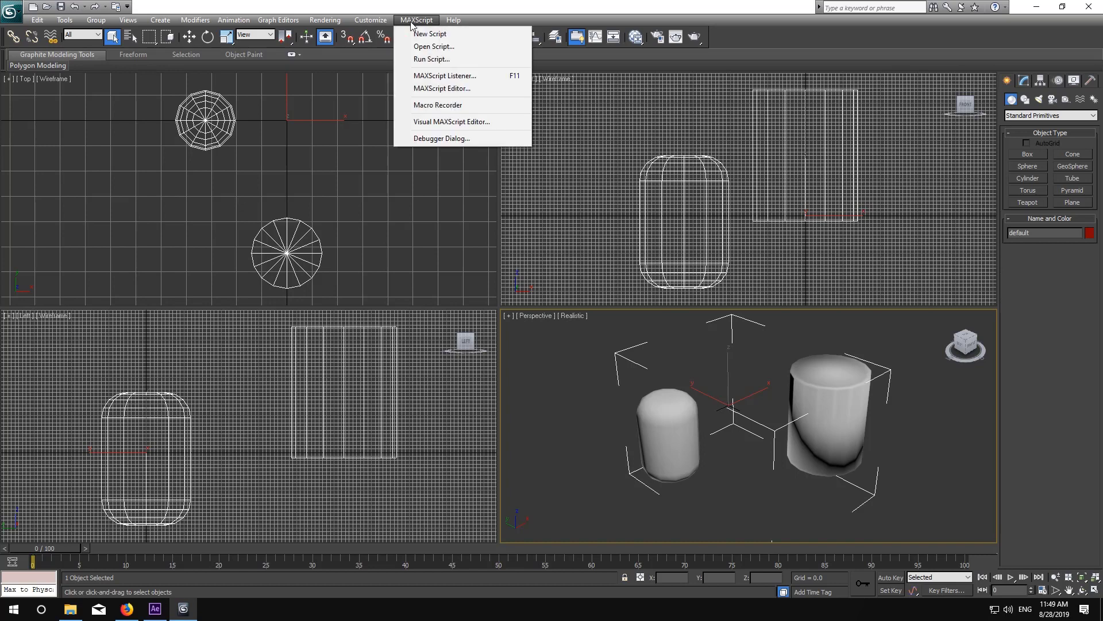
{"action": "left_click", "coordinate": [436, 59]}
{"action": "left_click", "coordinate": [303, 115]}
{"action": "left_click", "coordinate": [415, 292]}
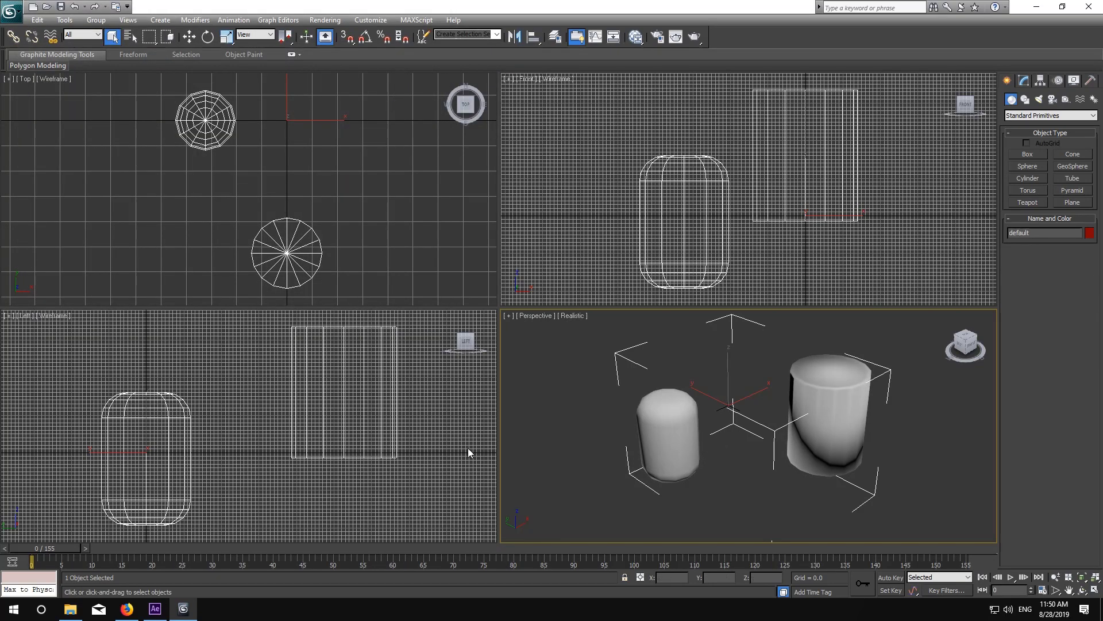
{"action": "key", "text": "c"}
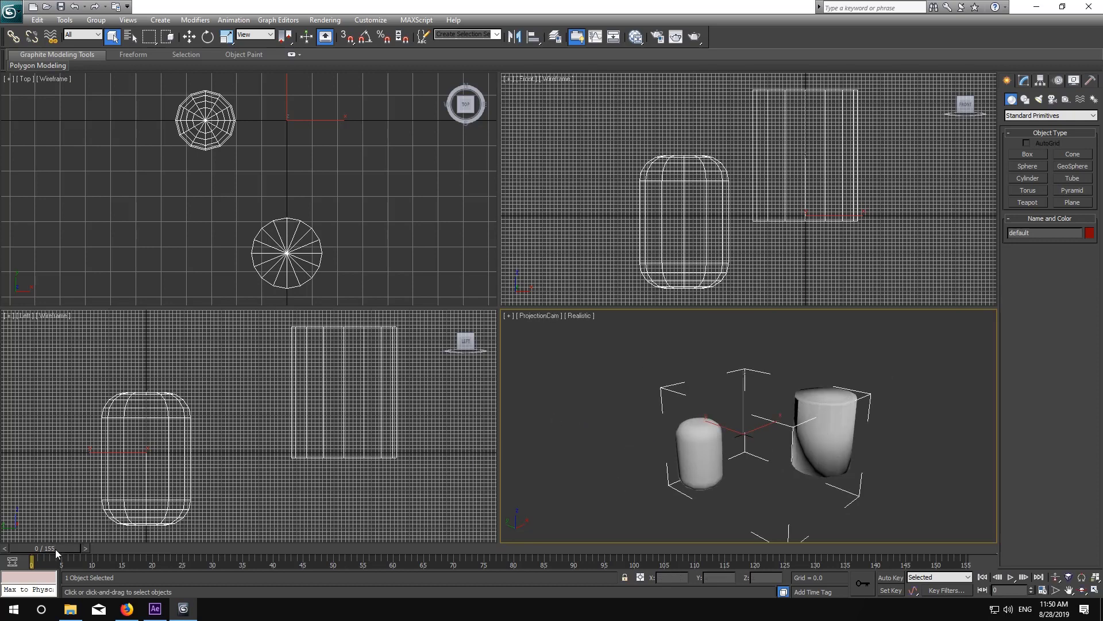
{"action": "left_click_drag", "start_coordinate": [55, 548], "coordinate": [341, 588]}
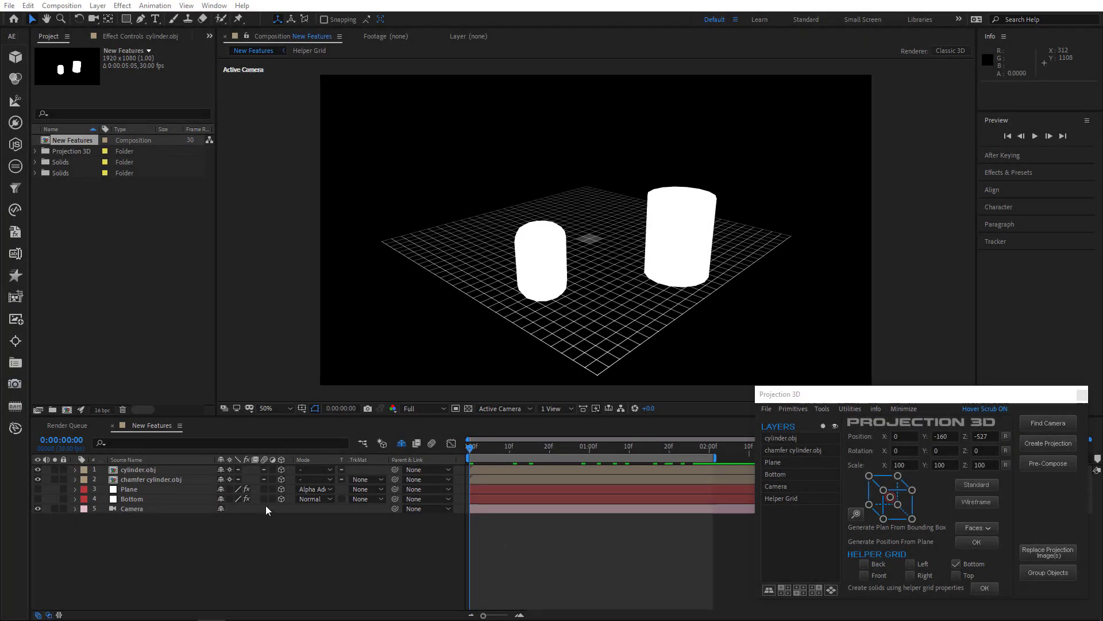
Step: Export the Camera layer from the Projection 3D File menu as a Blender script
{"action": "left_click", "coordinate": [137, 509]}
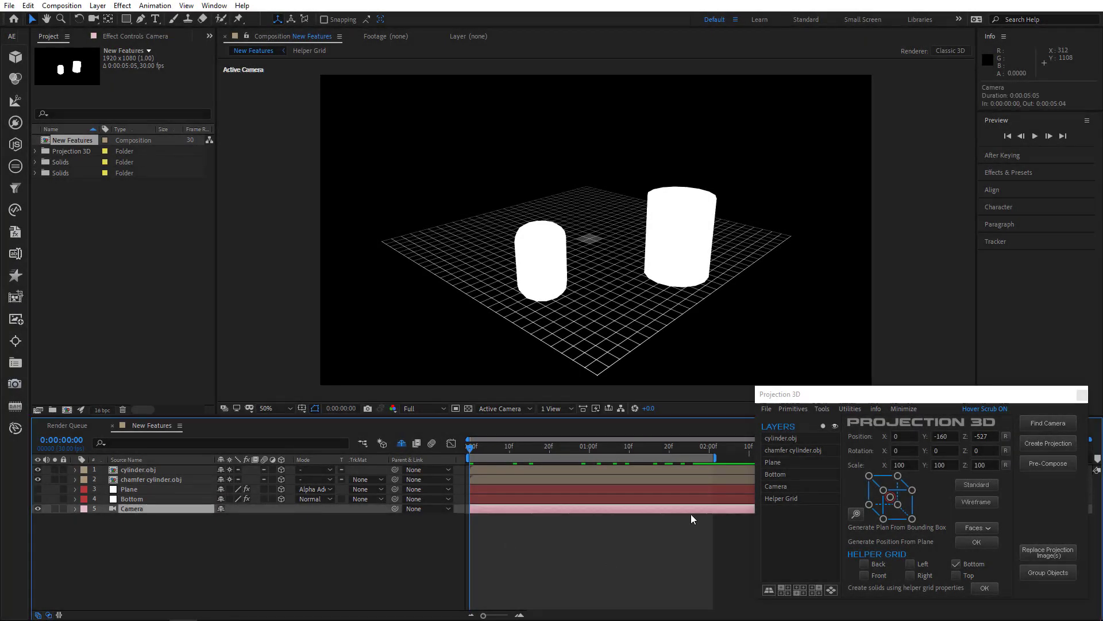
{"action": "left_click", "coordinate": [767, 409]}
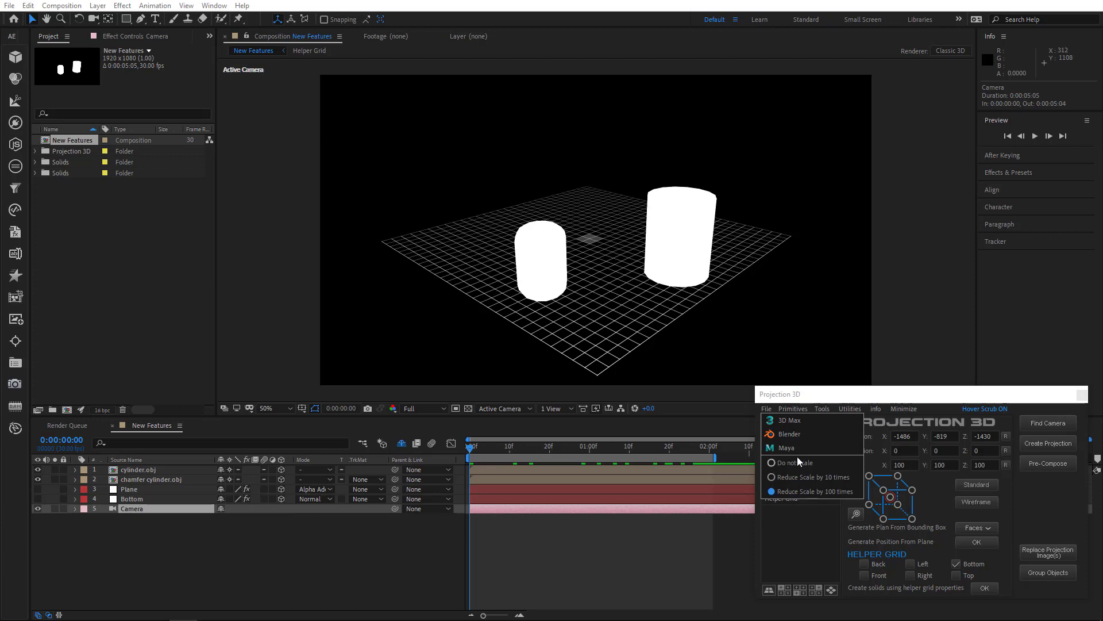
{"action": "left_click", "coordinate": [789, 433]}
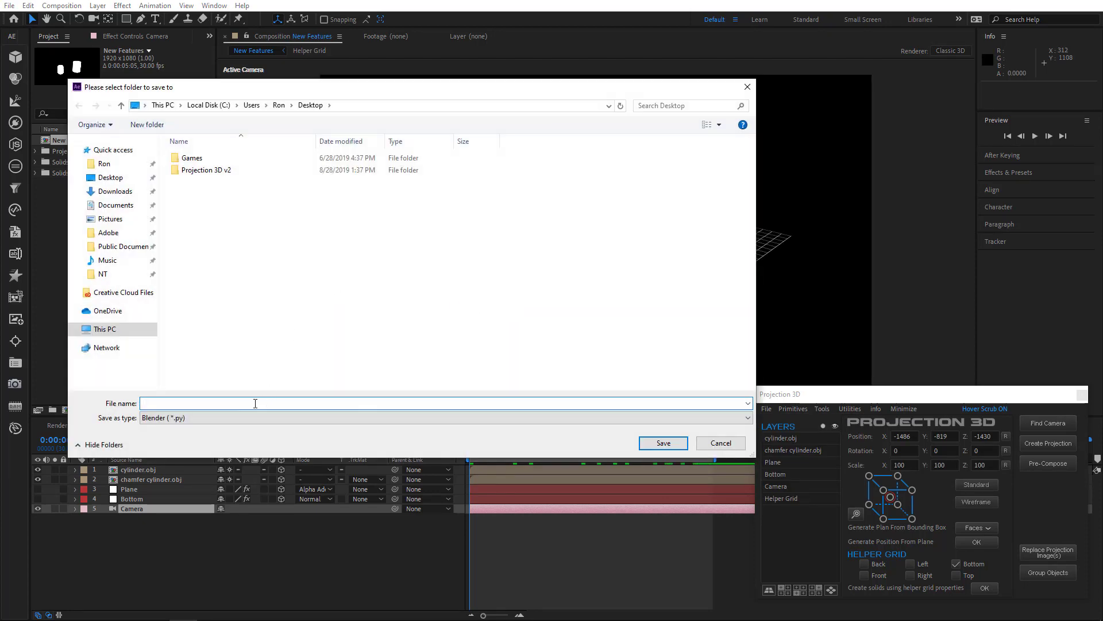
Step: Save the Blender camera script as 'camera' and import obj.obj into Blender as Wavefront OBJ
{"action": "type", "text": "camera"}
{"action": "left_click", "coordinate": [664, 442]}
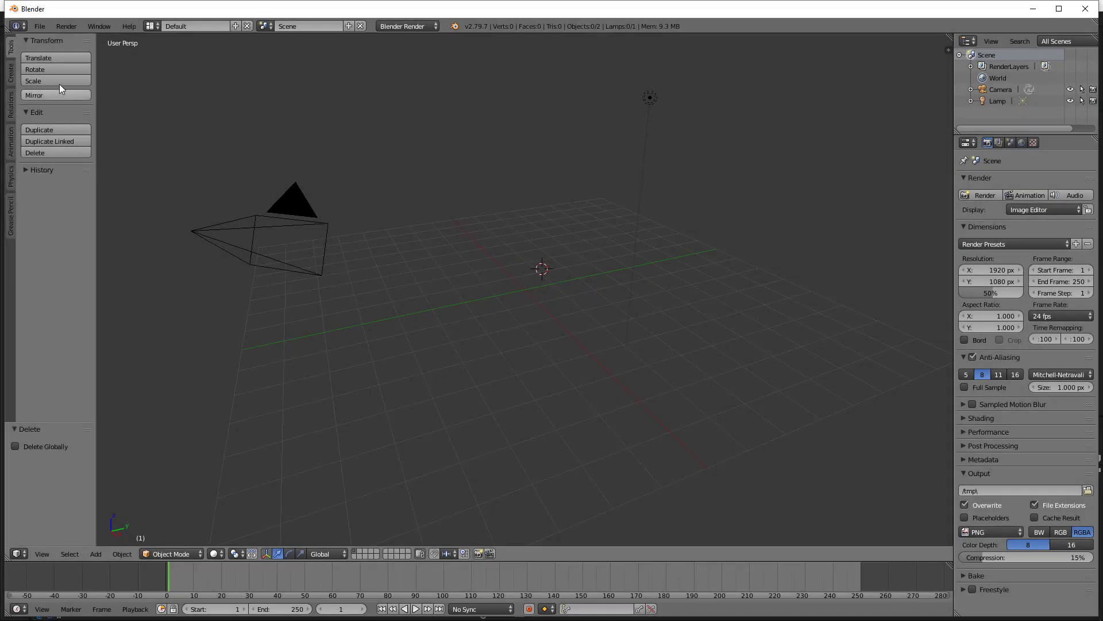
{"action": "left_click", "coordinate": [39, 27]}
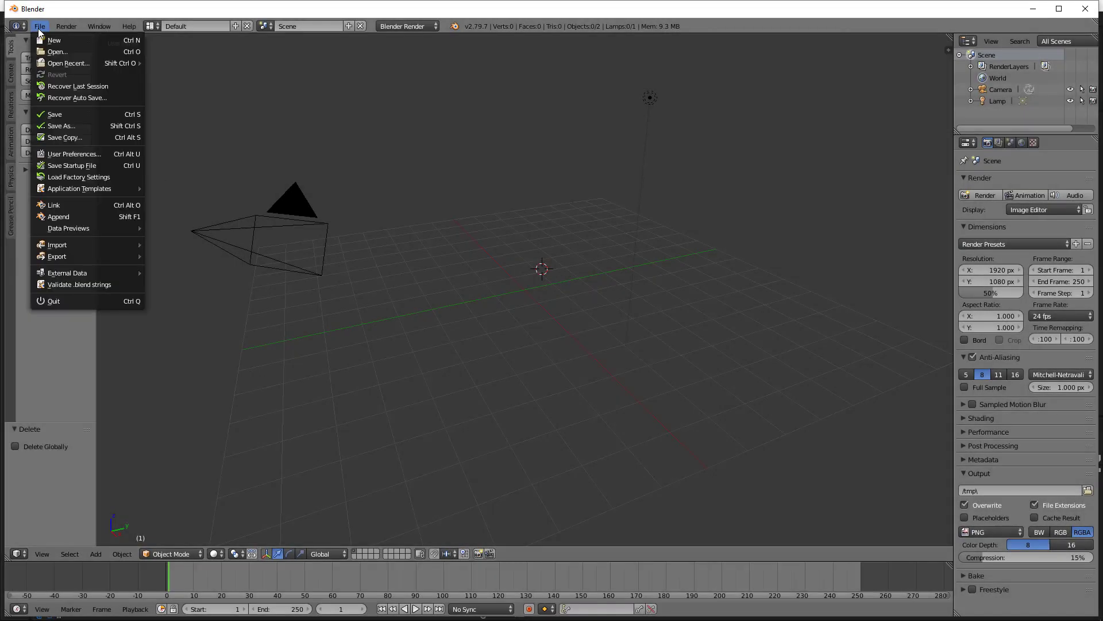
{"action": "mouse_move", "coordinate": [57, 247]}
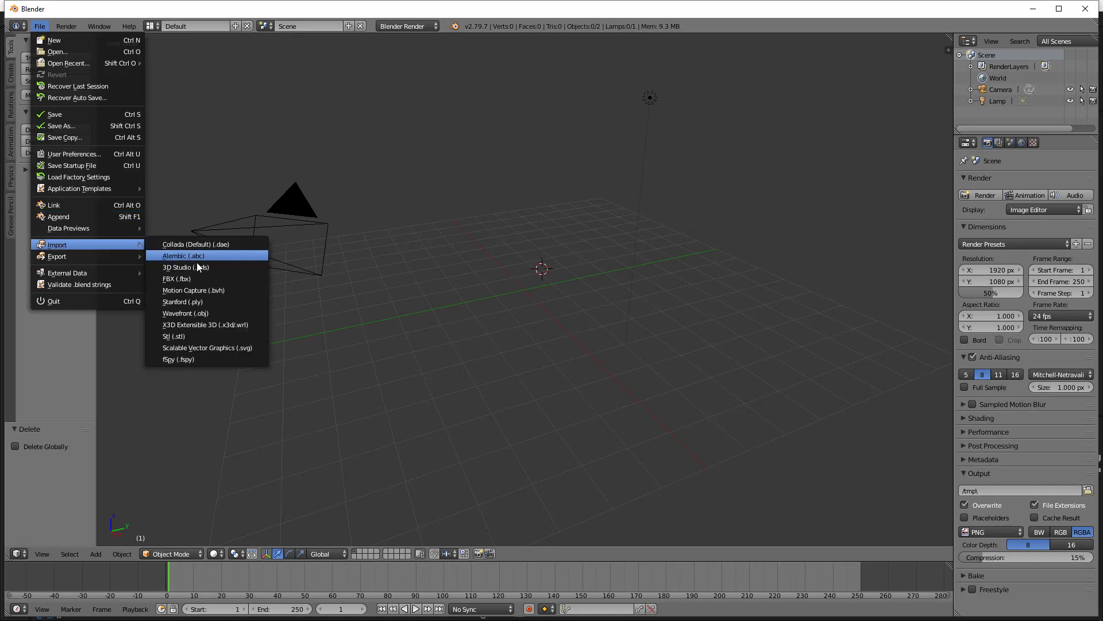
{"action": "left_click", "coordinate": [206, 313]}
{"action": "double_click", "coordinate": [177, 117]}
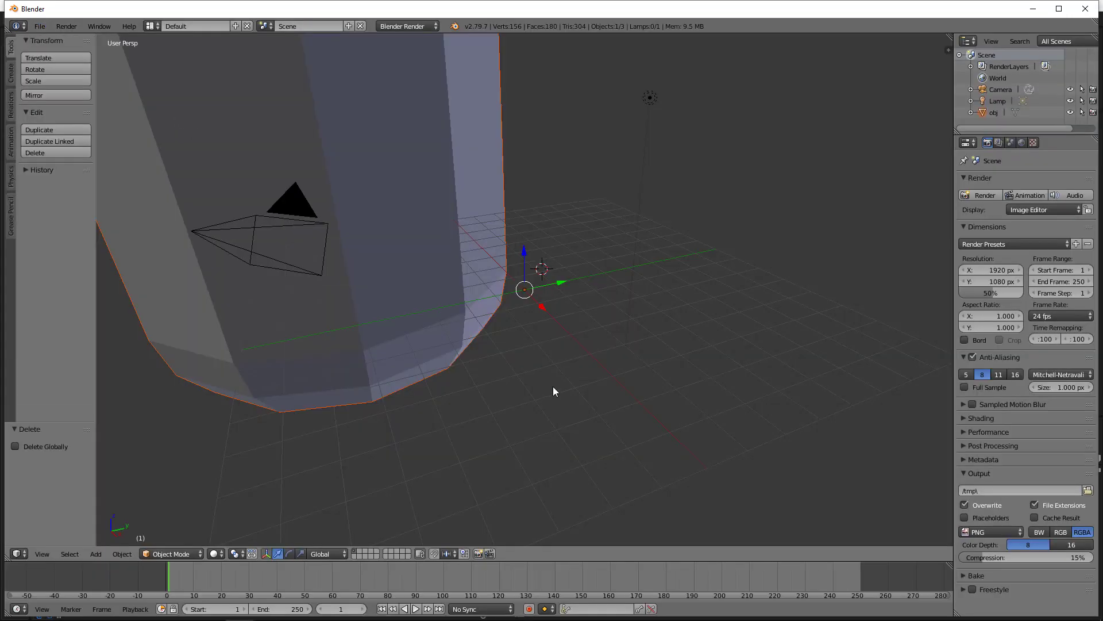
Step: Scale the imported obj object to 0.01 on X, Y and Z
{"action": "left_click", "coordinate": [993, 112]}
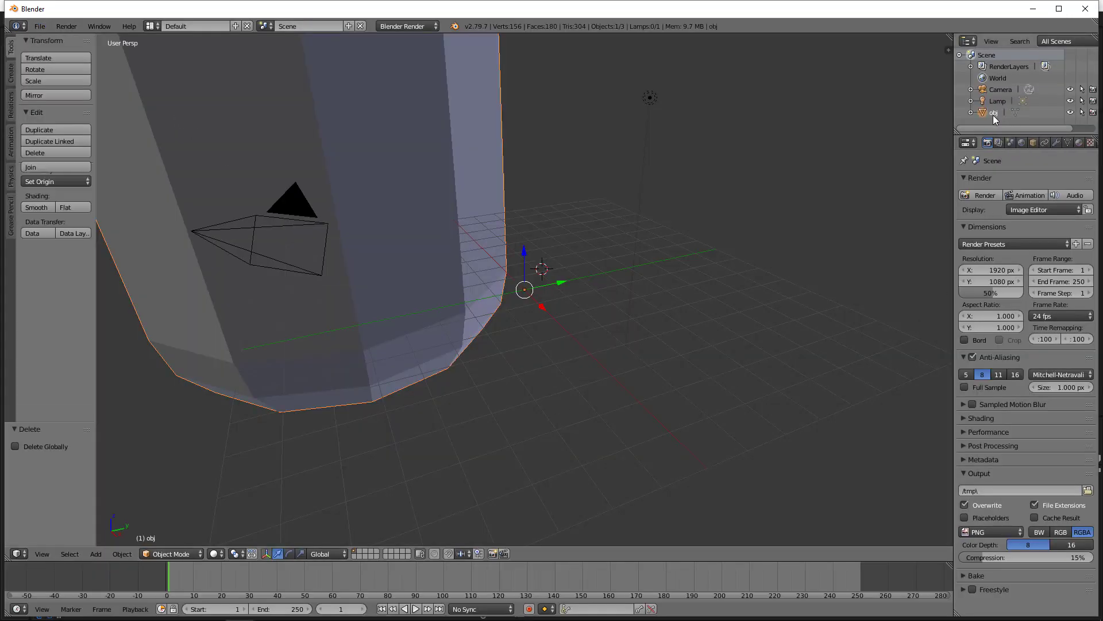
{"action": "left_click", "coordinate": [1034, 143]}
{"action": "double_click", "coordinate": [1063, 227]}
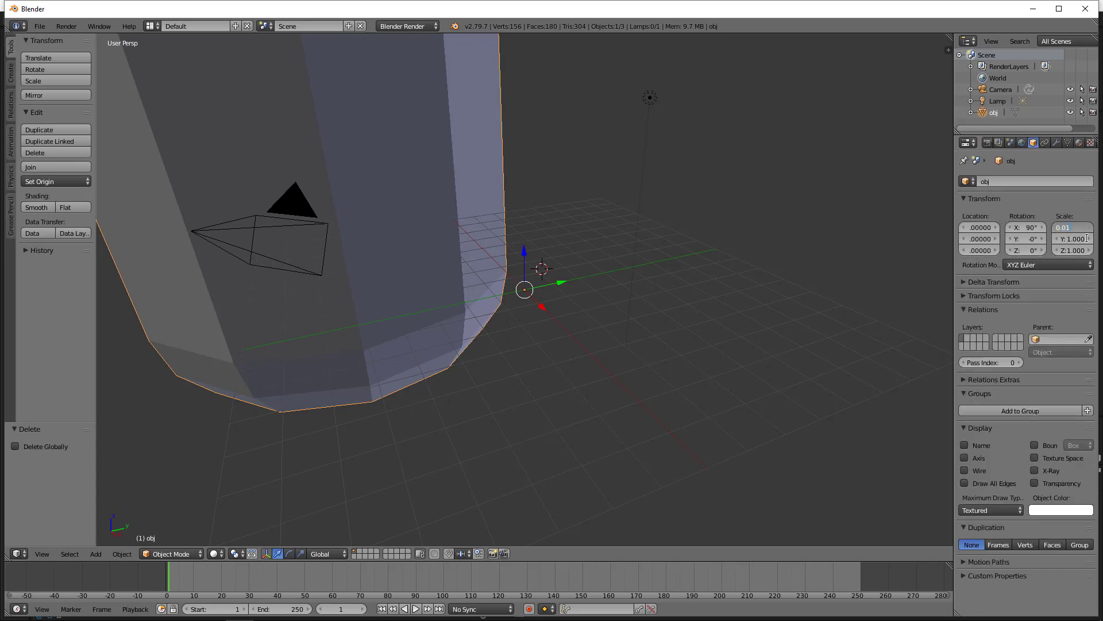
{"action": "key", "text": "Return"}
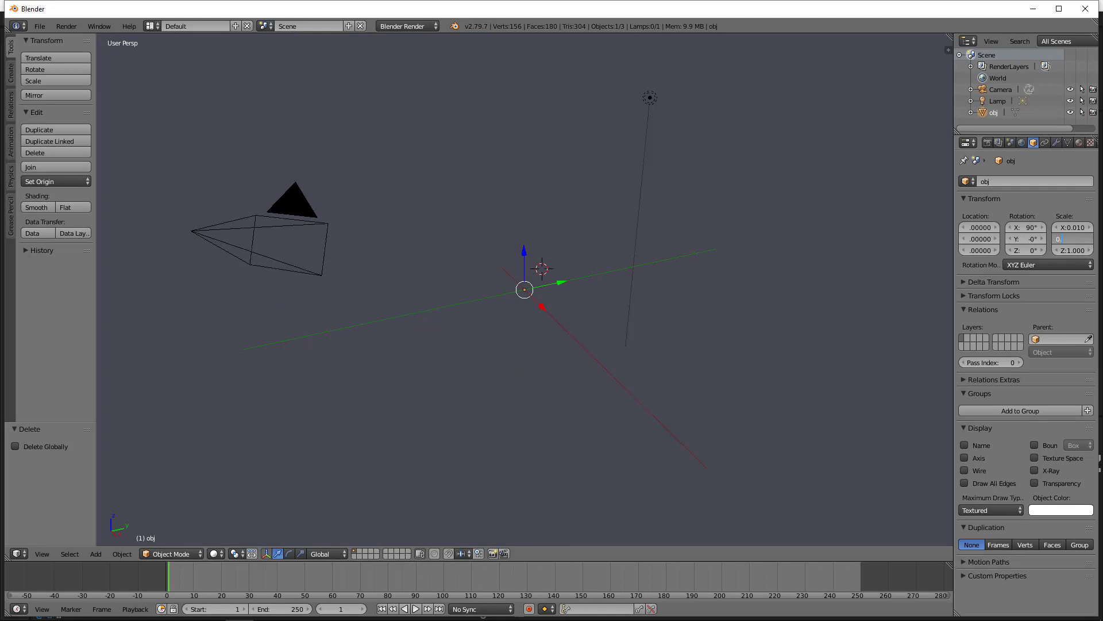
{"action": "left_click", "coordinate": [1074, 236]}
{"action": "type", "text": "0.01"}
{"action": "key", "text": "Return"}
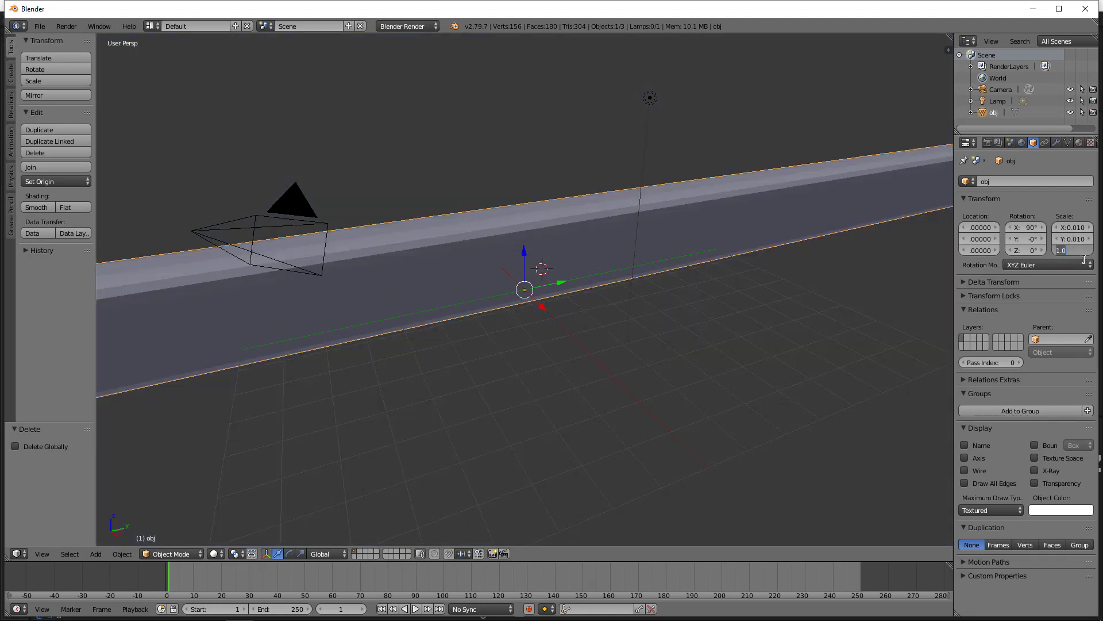
{"action": "left_click", "coordinate": [1083, 256]}
{"action": "type", "text": "0.01"}
{"action": "key", "text": "Return"}
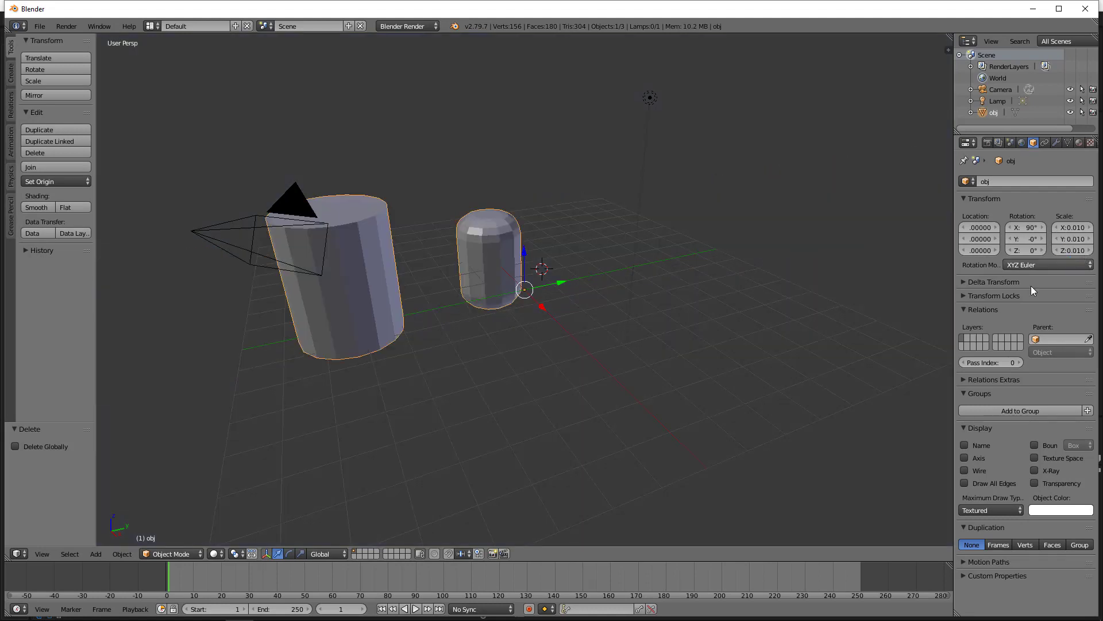
Step: Open cam.py in the Text Editor and run the script
{"action": "left_click", "coordinate": [19, 553]}
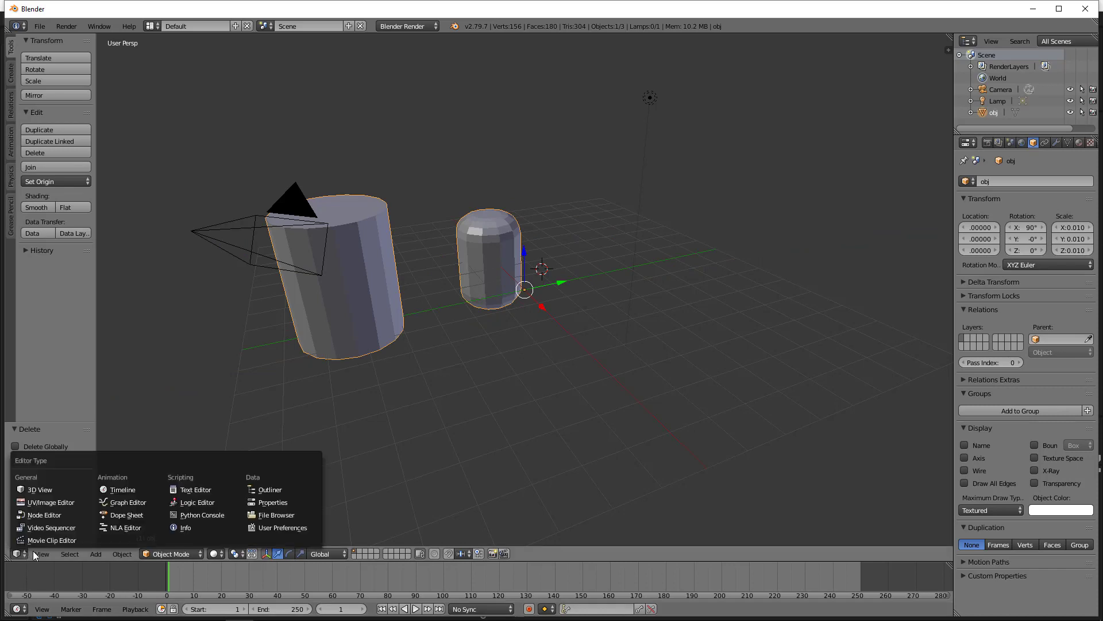
{"action": "left_click", "coordinate": [194, 489]}
{"action": "left_click", "coordinate": [66, 554]}
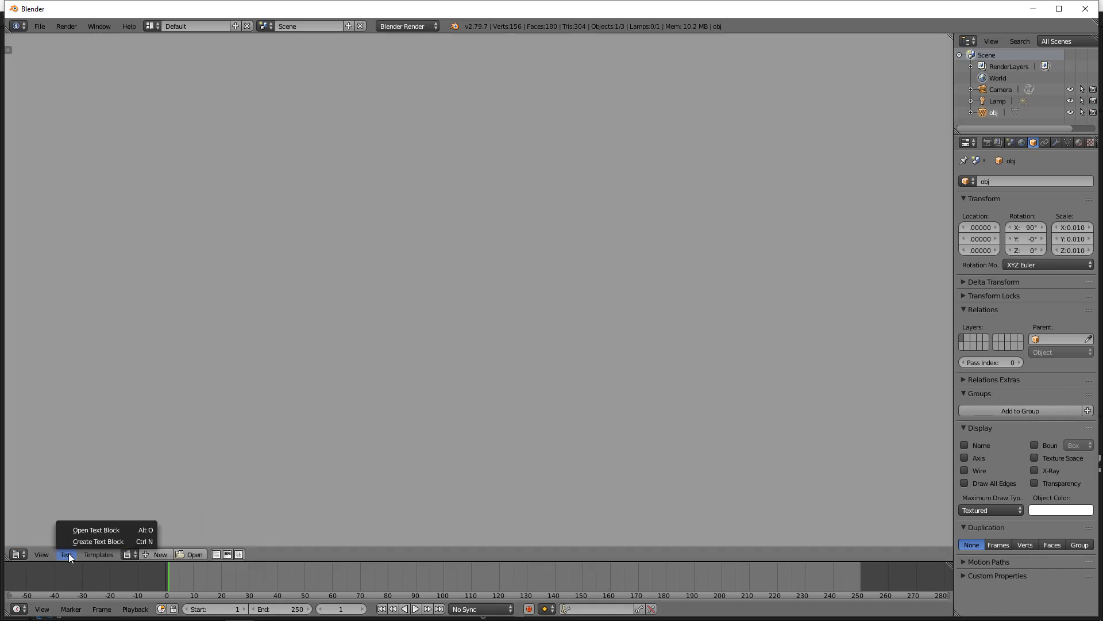
{"action": "left_click", "coordinate": [91, 531]}
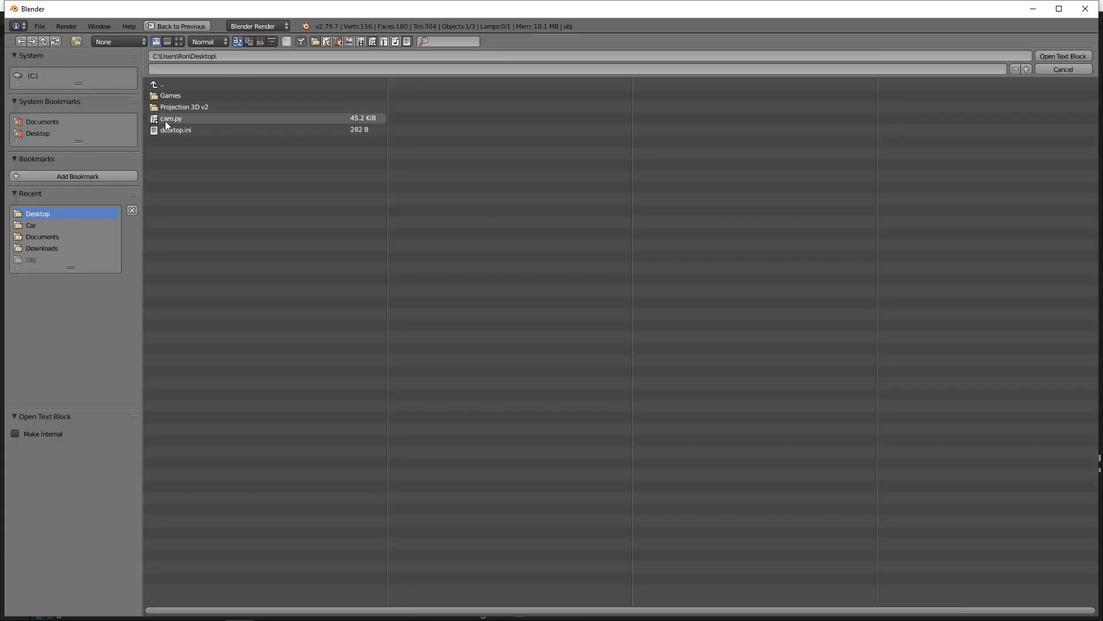
{"action": "double_click", "coordinate": [168, 119]}
{"action": "left_click", "coordinate": [364, 553]}
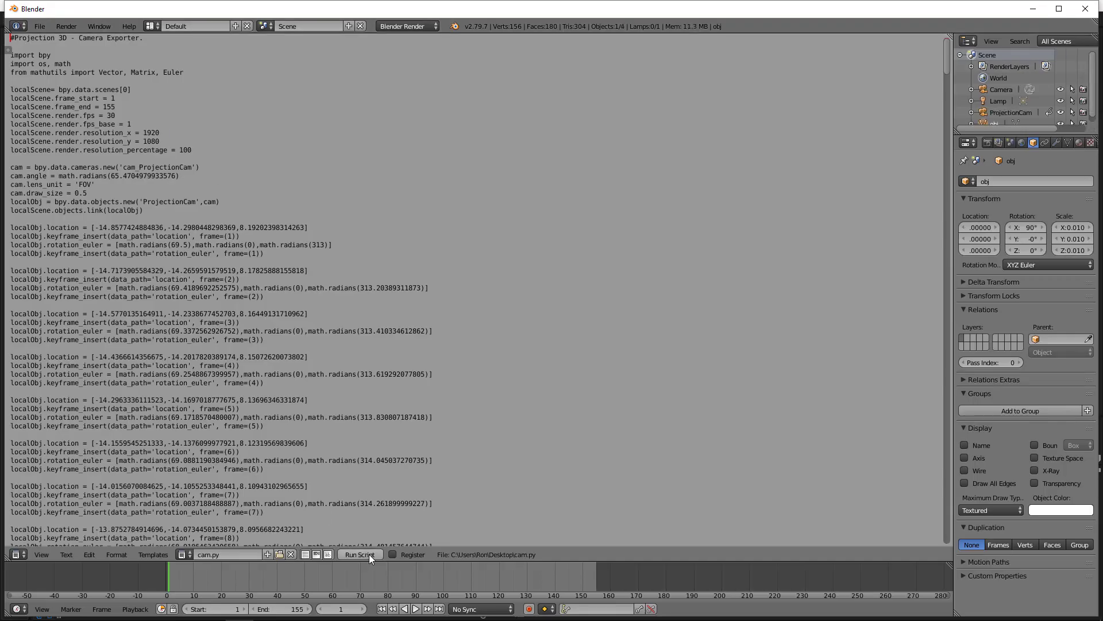
Step: Make ProjectionCam the active camera in the 3D view, play the animation, and rewind to frame 1
{"action": "left_click", "coordinate": [19, 555]}
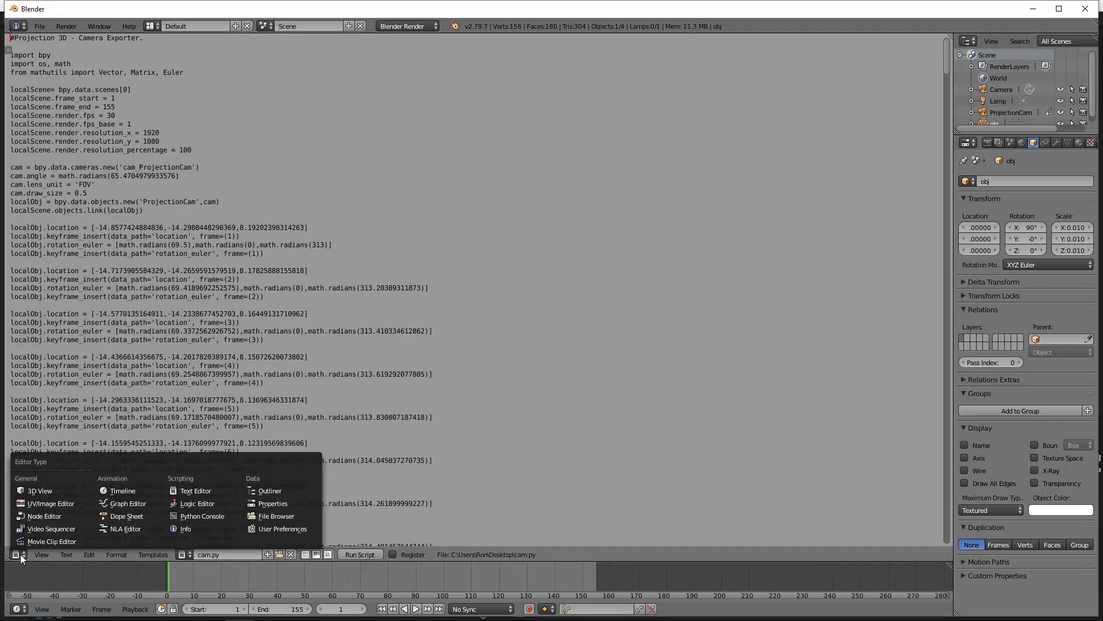
{"action": "left_click", "coordinate": [55, 491]}
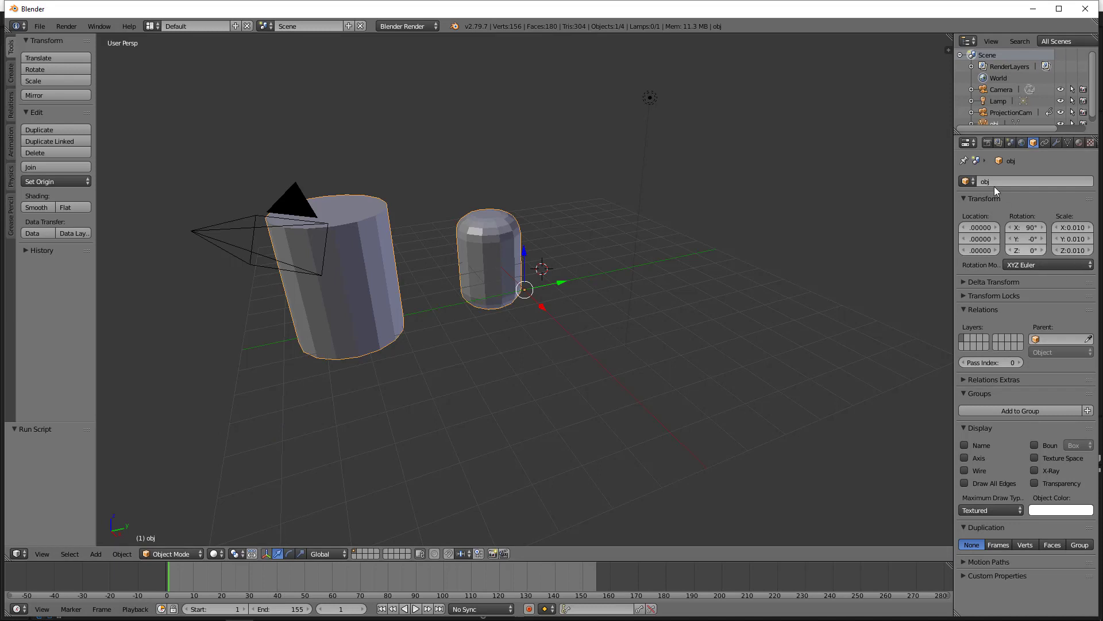
{"action": "left_click", "coordinate": [1013, 113]}
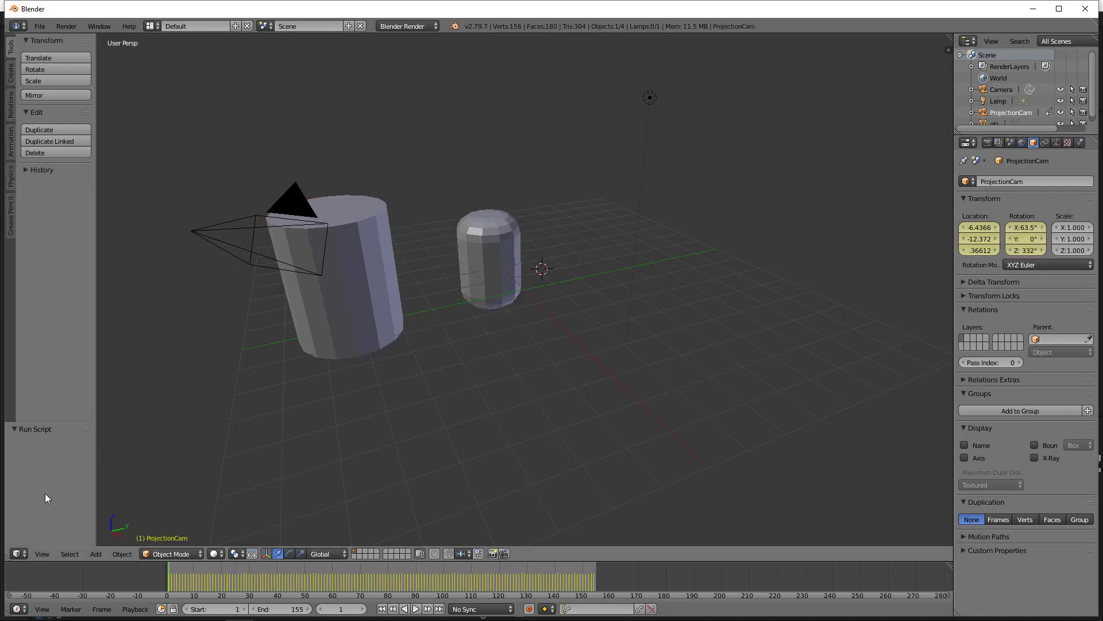
{"action": "left_click", "coordinate": [42, 554]}
{"action": "mouse_move", "coordinate": [175, 461]}
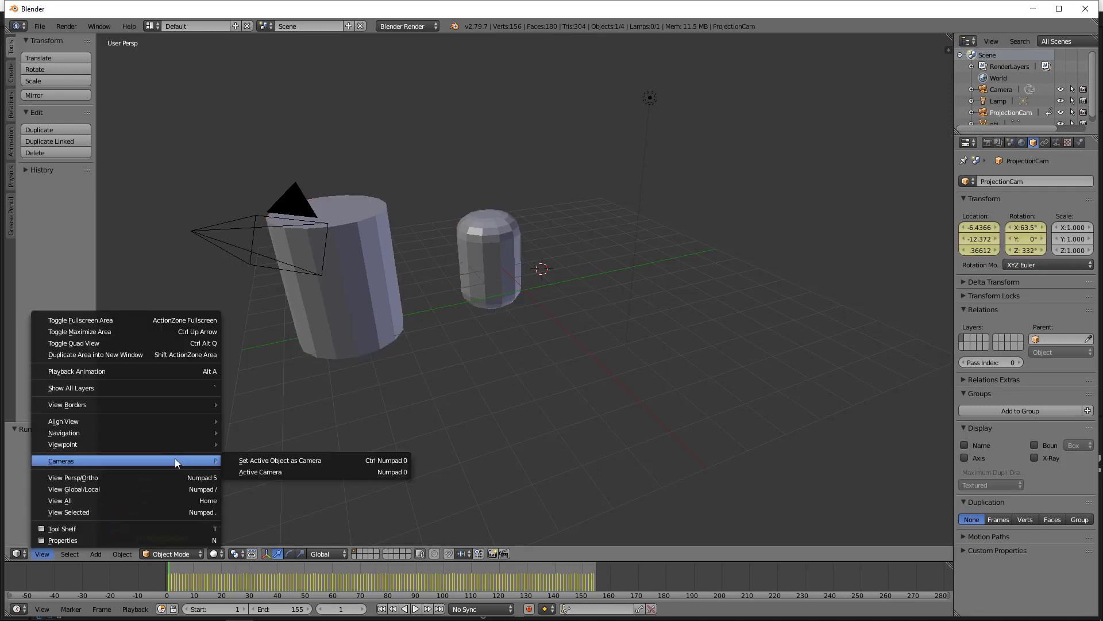
{"action": "left_click", "coordinate": [298, 460]}
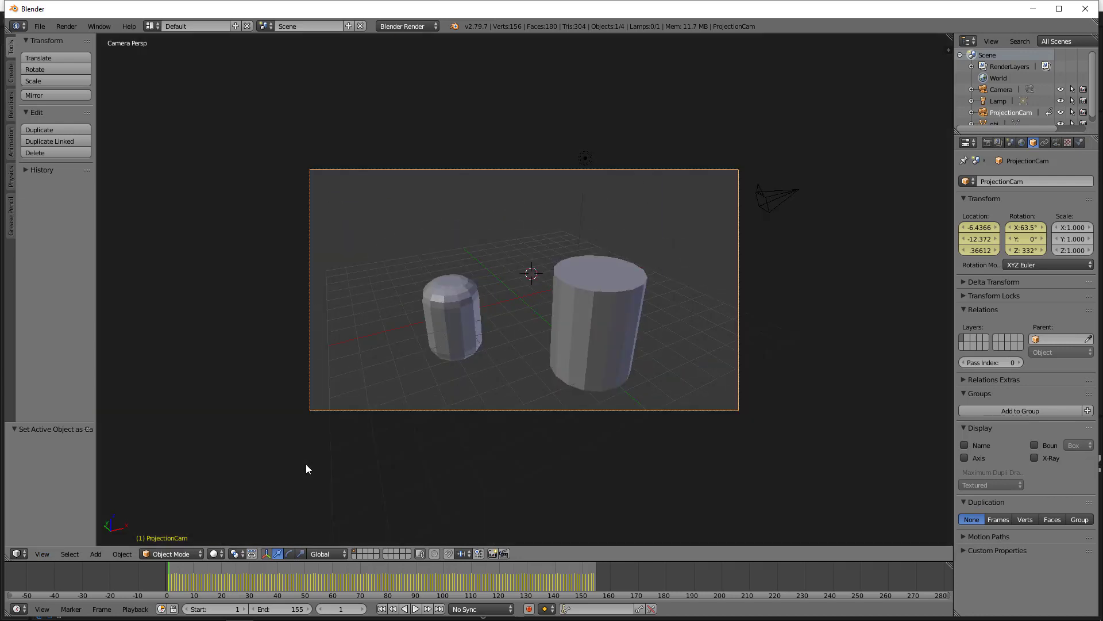
{"action": "left_click", "coordinate": [417, 609]}
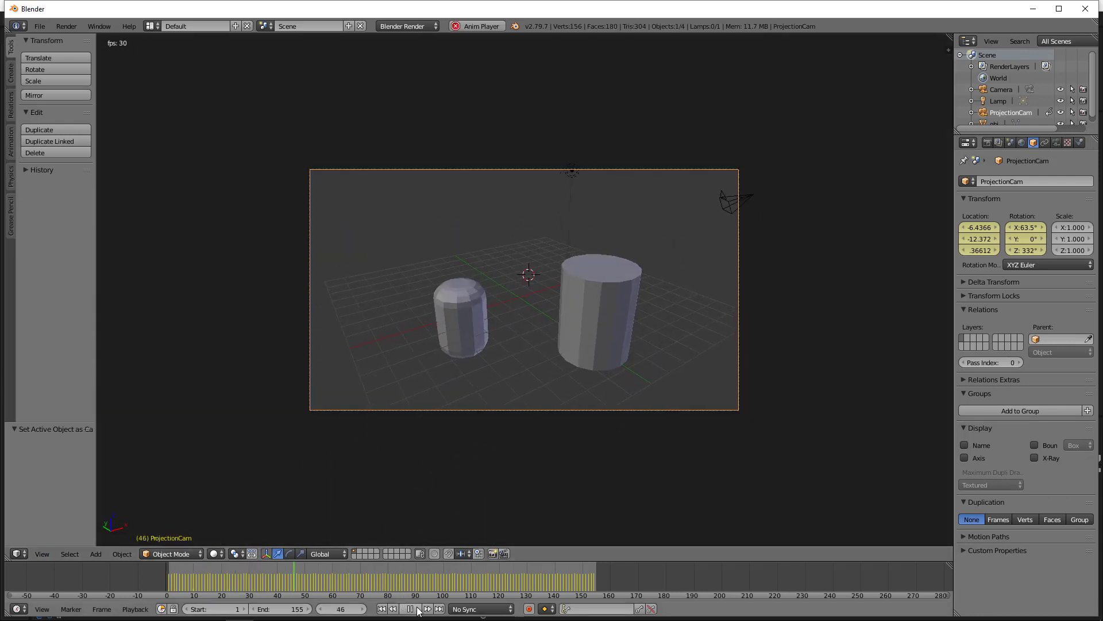
{"action": "left_click", "coordinate": [414, 609]}
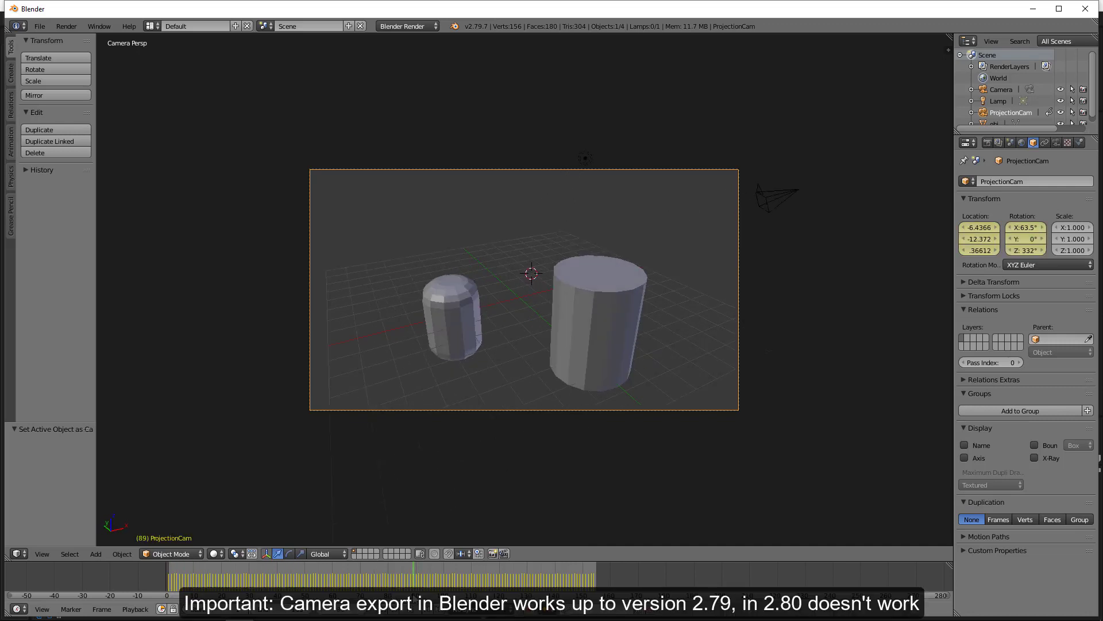
{"action": "left_click_drag", "start_coordinate": [402, 575], "coordinate": [167, 575]}
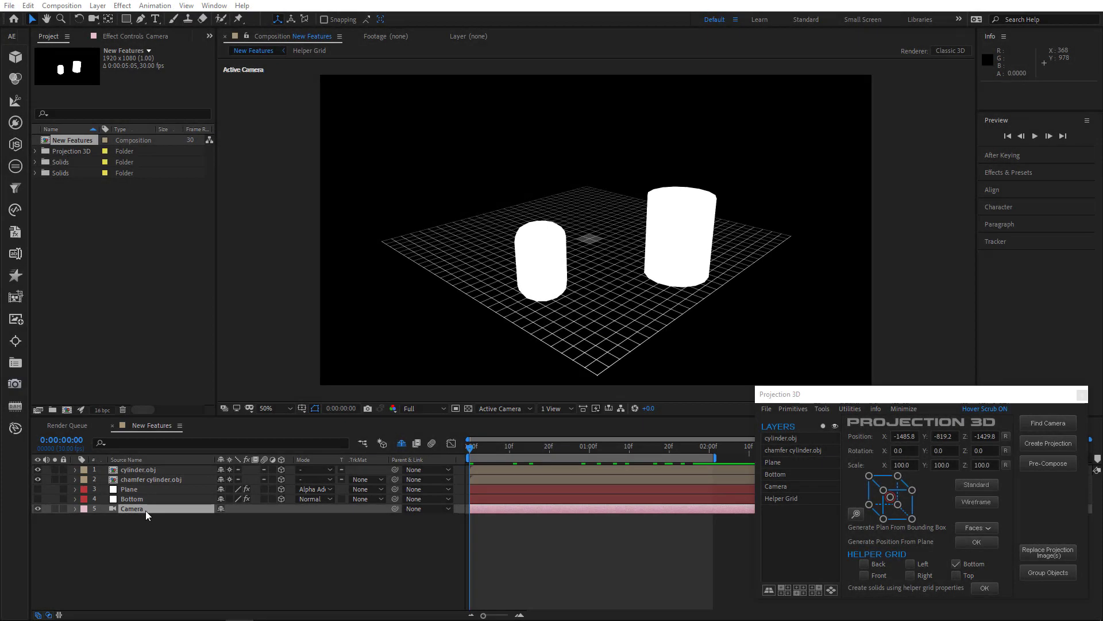
Step: Start a Maya .ma camera export from the Camera layer, naming the file cam
{"action": "left_click", "coordinate": [143, 510]}
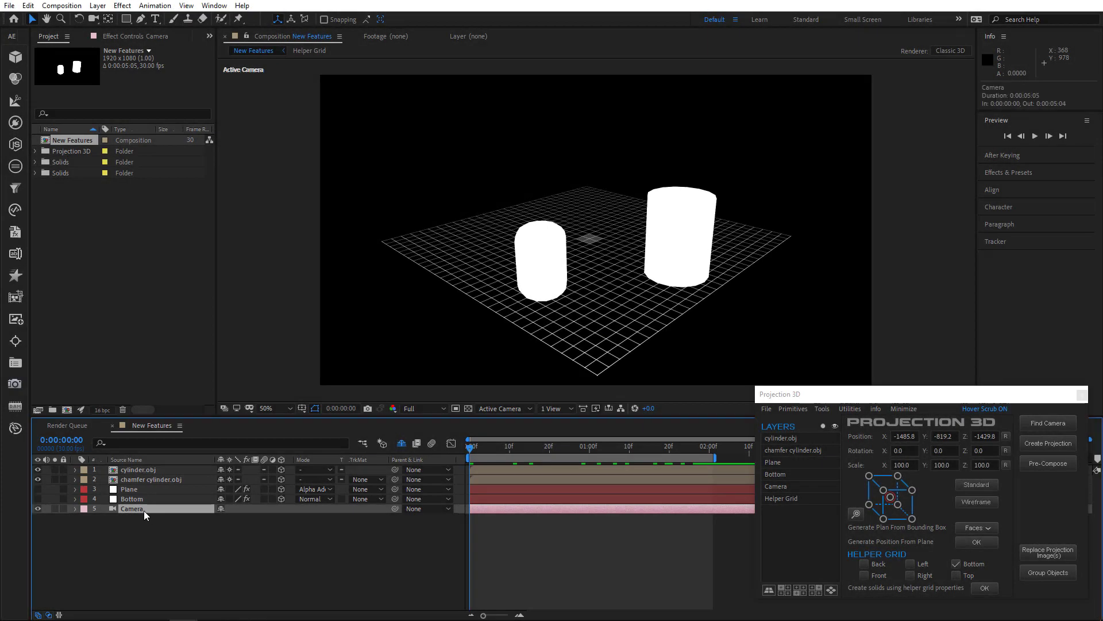
{"action": "left_click", "coordinate": [766, 409]}
{"action": "left_click", "coordinate": [795, 459]}
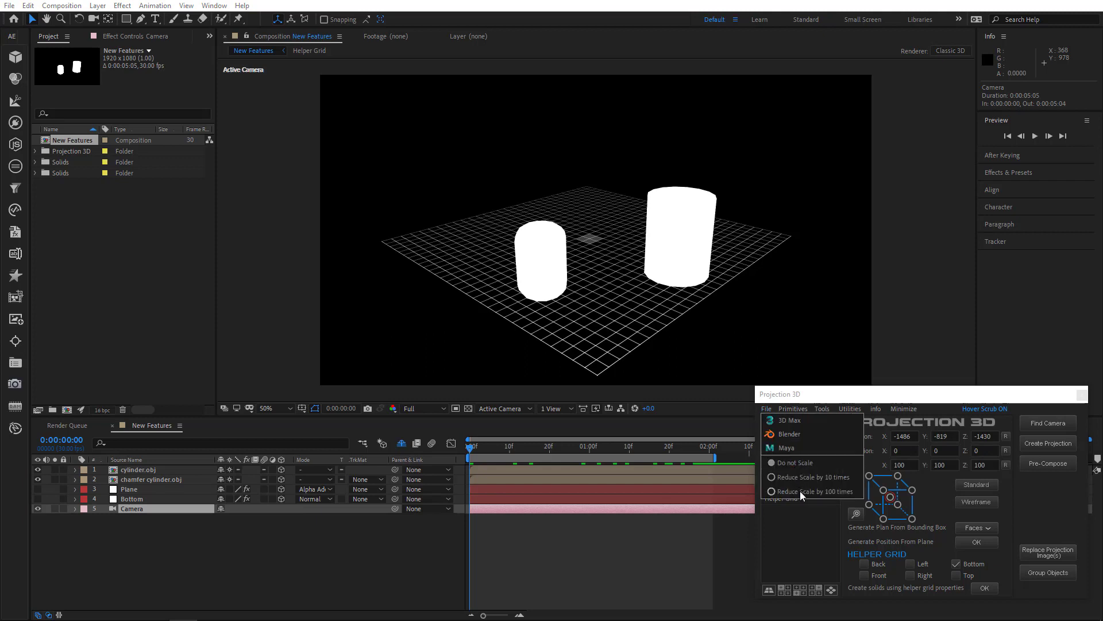
{"action": "left_click", "coordinate": [797, 447]}
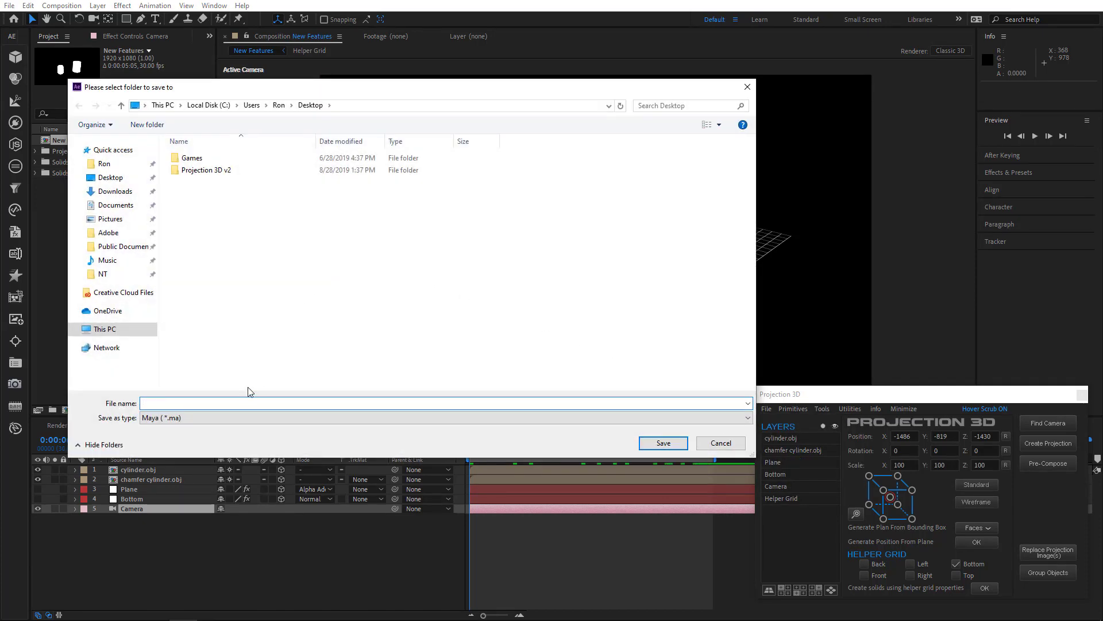
{"action": "type", "text": "cam"}
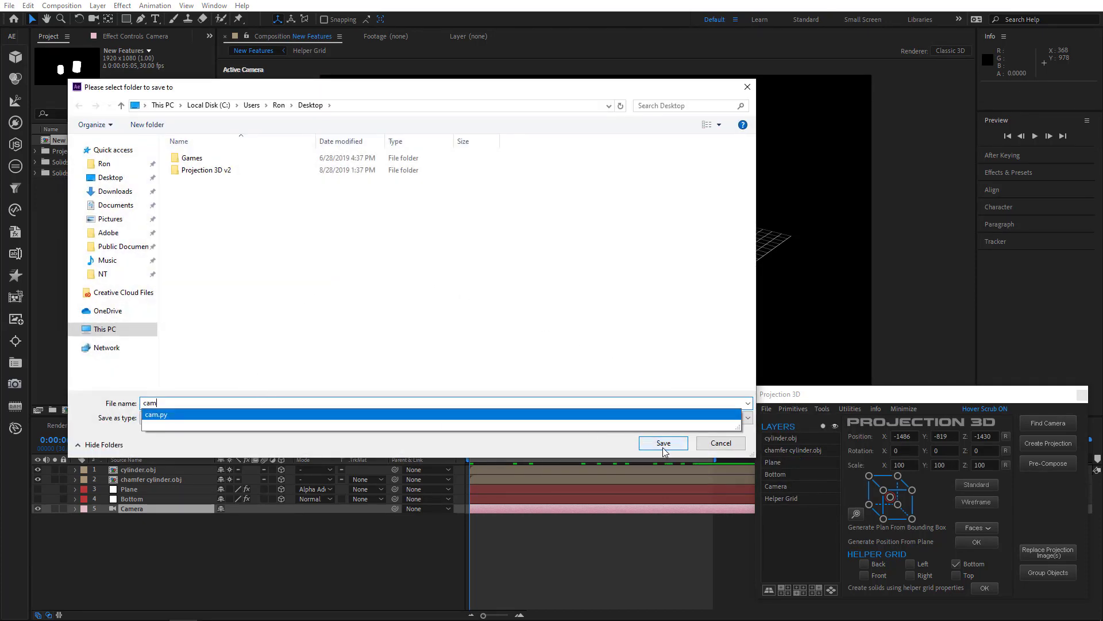
Step: Save cam.ma, then open it from the Desktop in Maya, discarding the untitled scene
{"action": "left_click", "coordinate": [663, 444]}
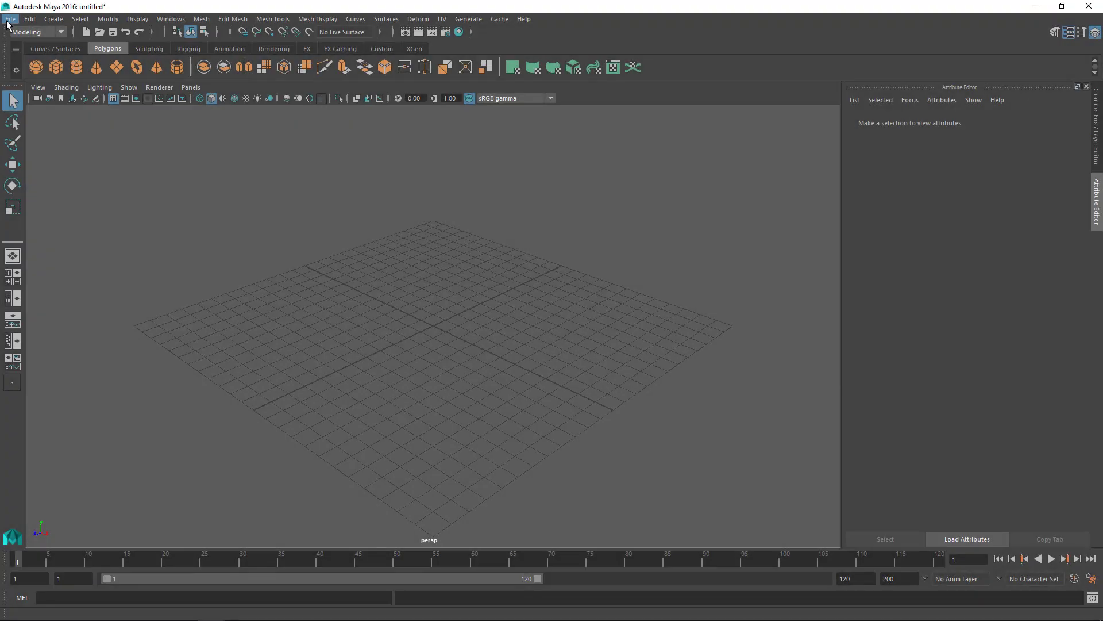
{"action": "left_click", "coordinate": [10, 19]}
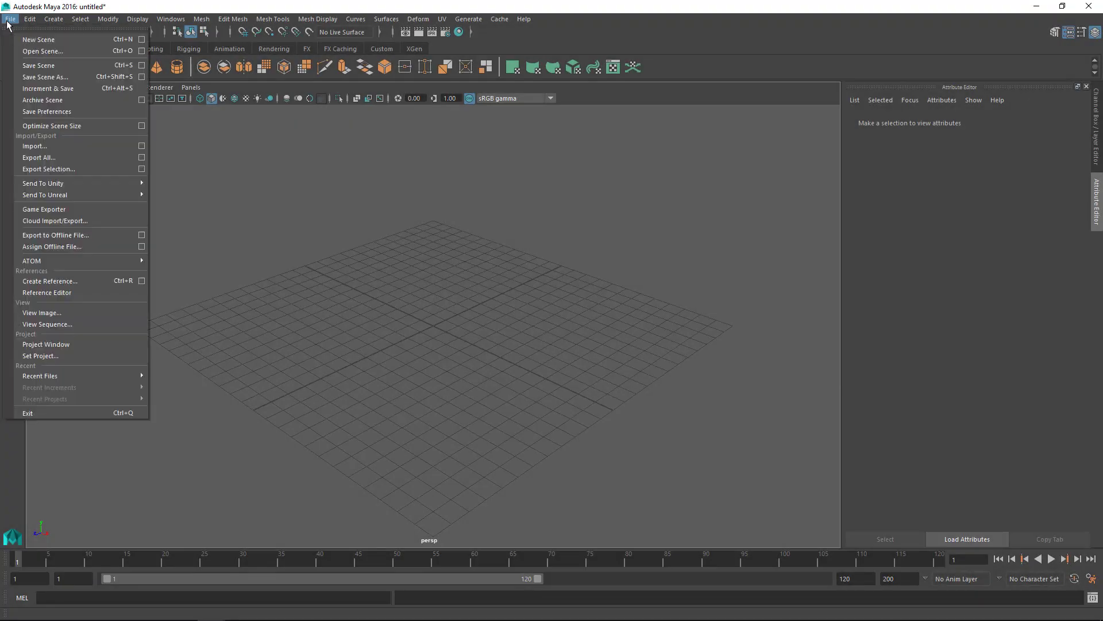
{"action": "left_click", "coordinate": [31, 52]}
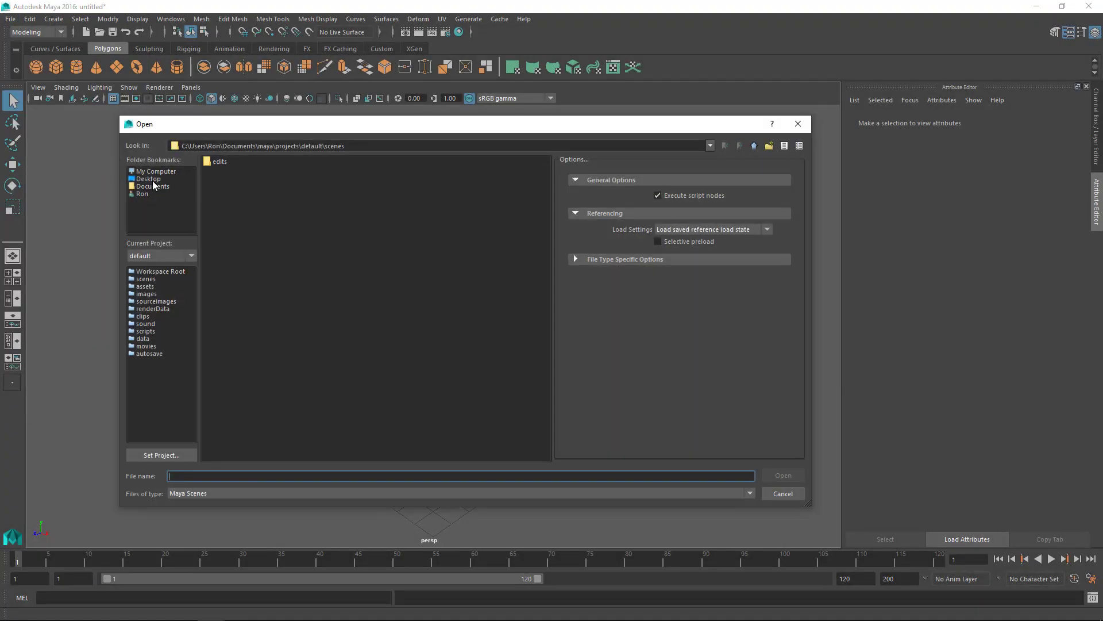
{"action": "left_click", "coordinate": [152, 182]}
{"action": "double_click", "coordinate": [215, 178]}
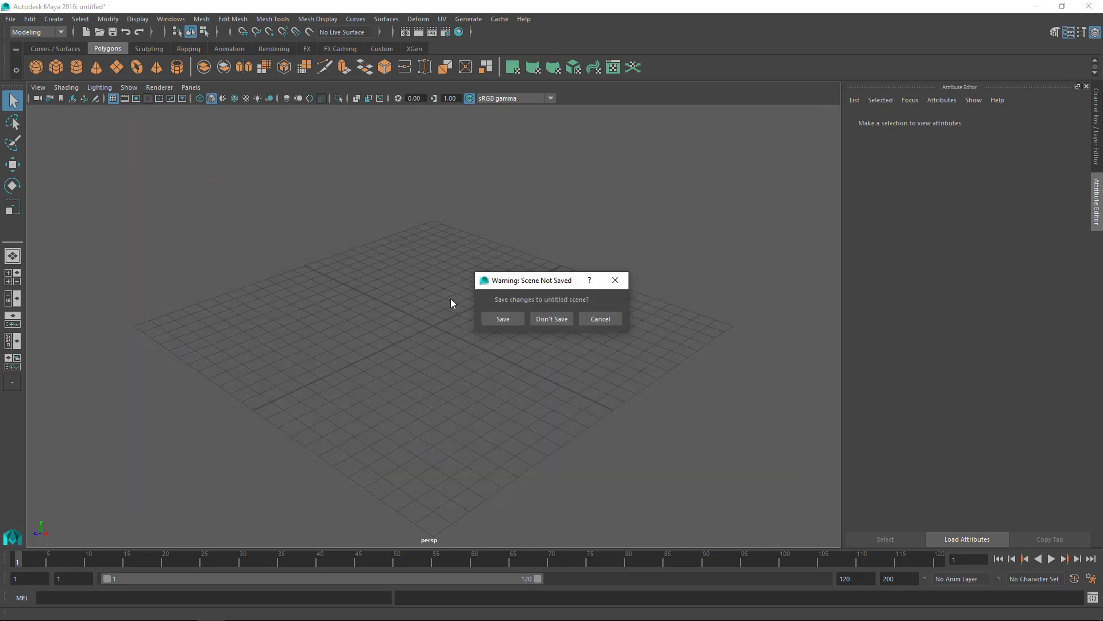
{"action": "left_click", "coordinate": [549, 318]}
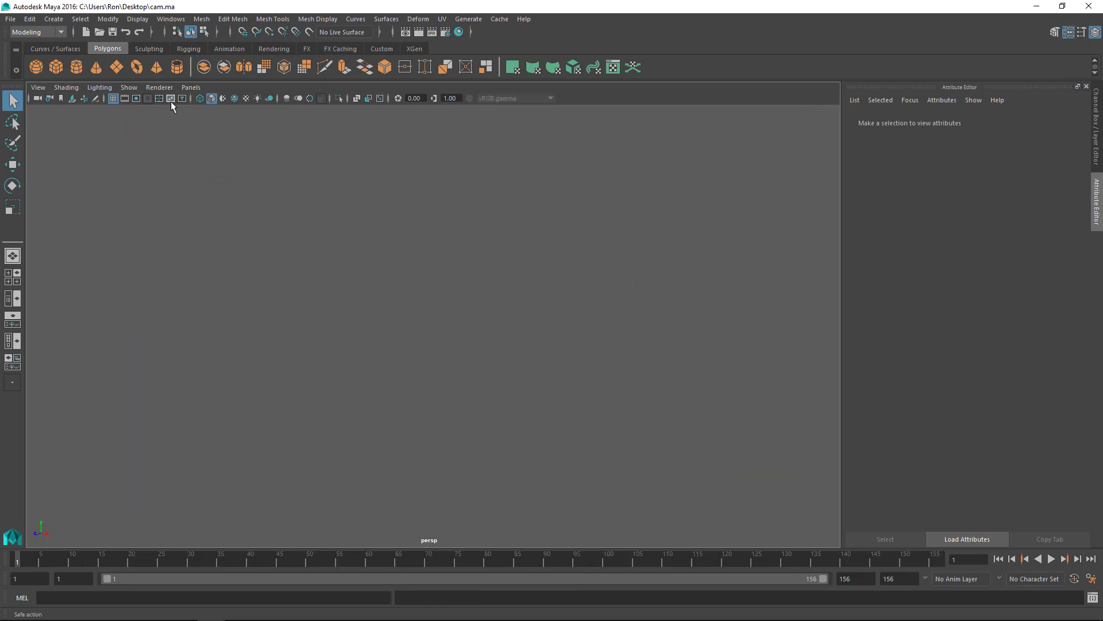
Step: Look through ProjectionCam and play back the camera animation
{"action": "left_click", "coordinate": [194, 90]}
{"action": "mouse_move", "coordinate": [221, 100]}
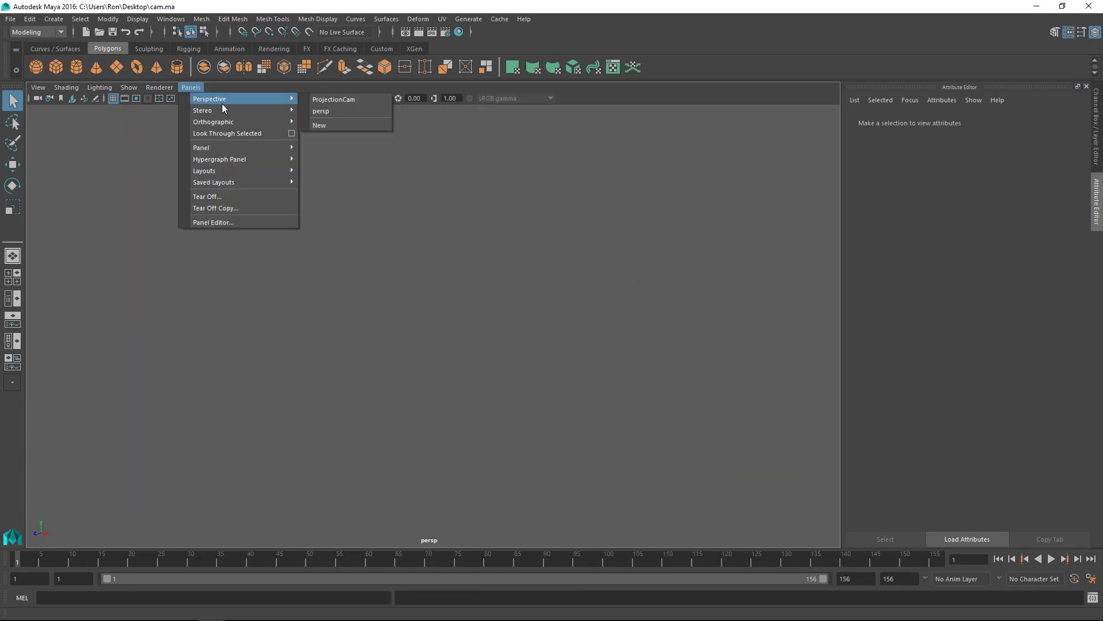
{"action": "left_click", "coordinate": [337, 102]}
{"action": "key", "text": "alt+v"}
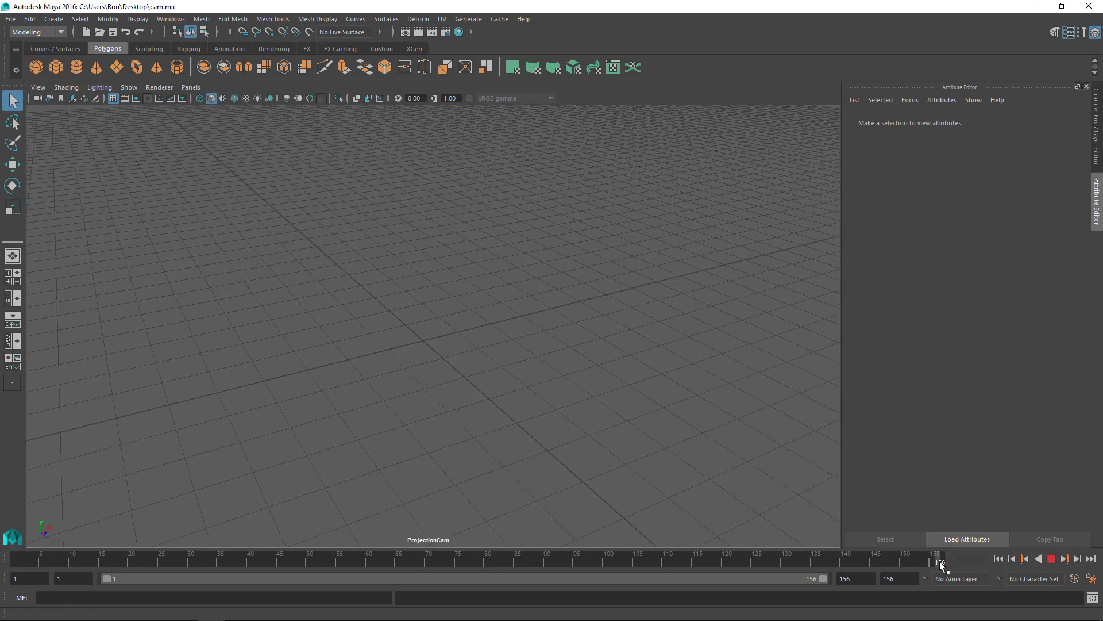
{"action": "key", "text": "alt+v"}
Step: Import obj.obj with the two cylinders and play the animation again
{"action": "left_click", "coordinate": [11, 19]}
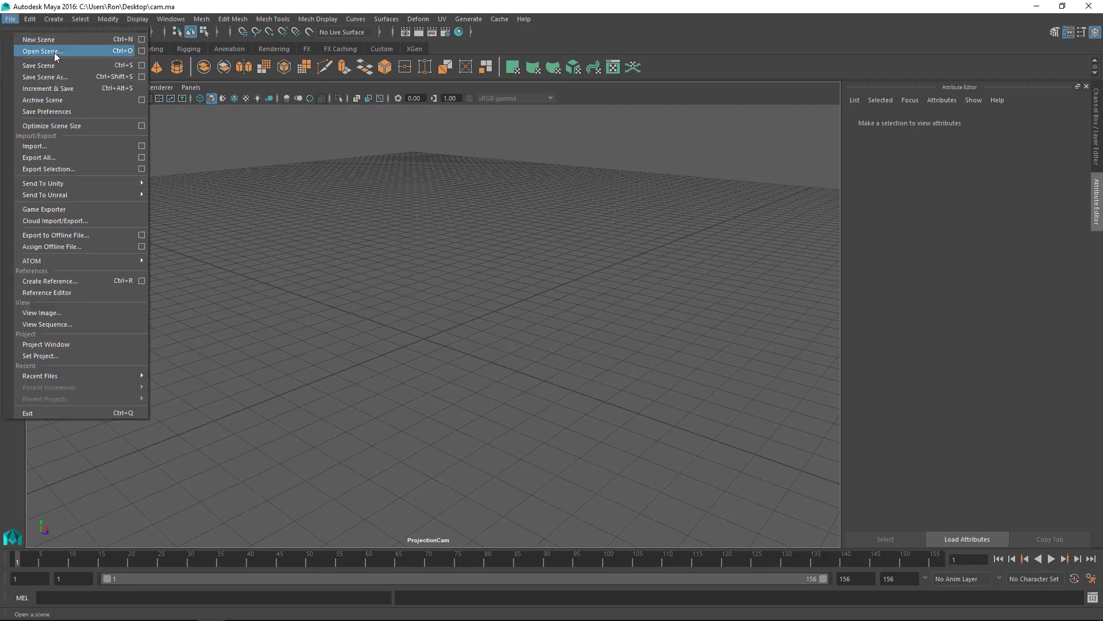
{"action": "left_click", "coordinate": [57, 145]}
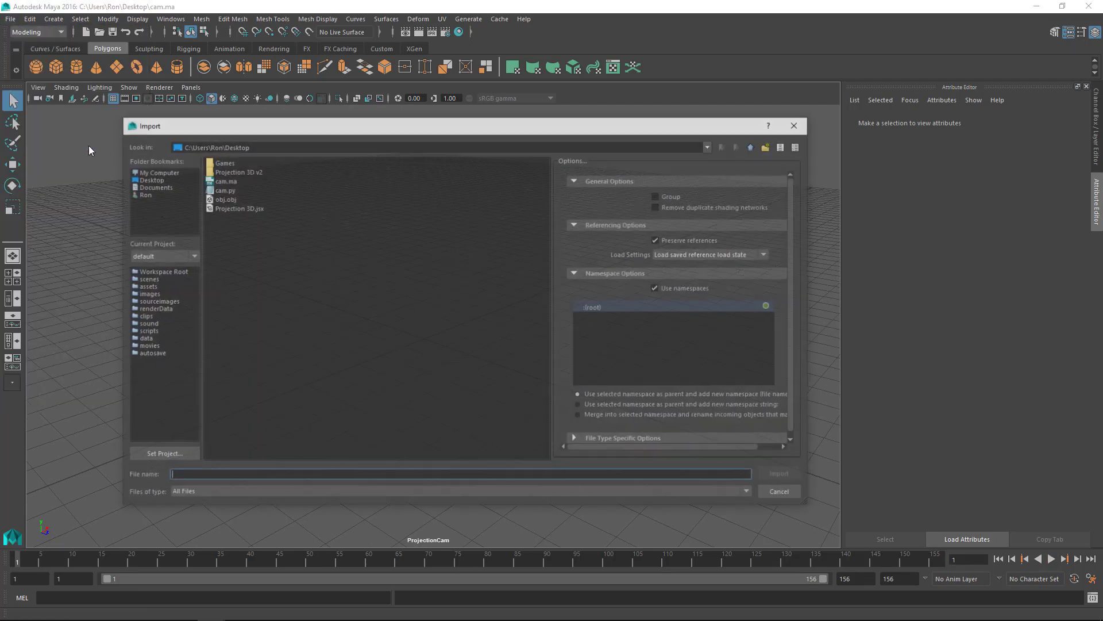
{"action": "double_click", "coordinate": [224, 198]}
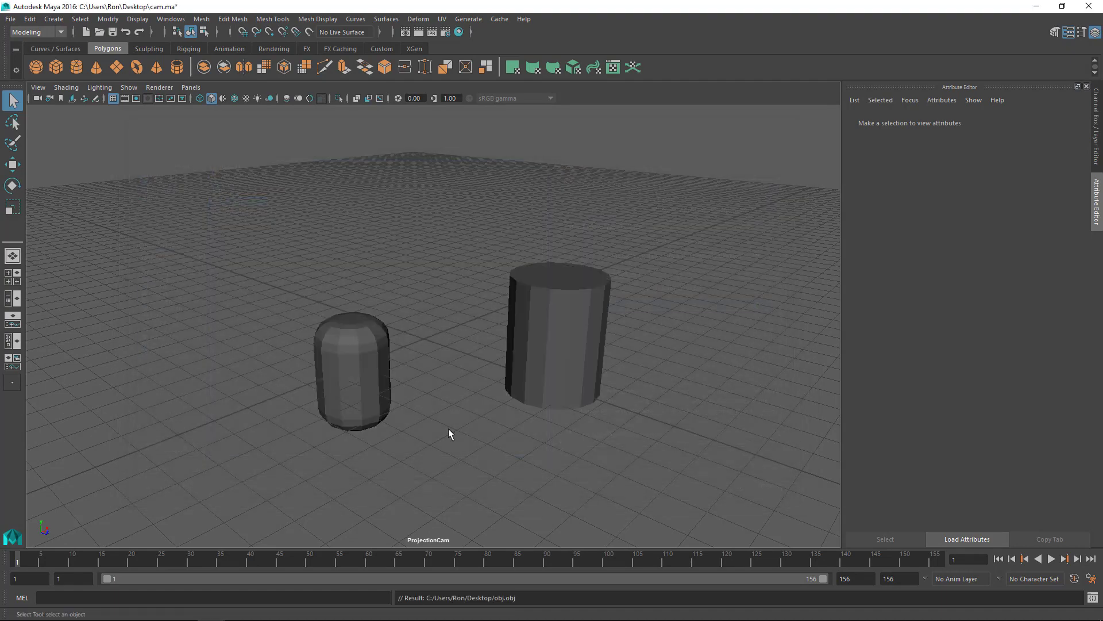
{"action": "left_click", "coordinate": [1051, 559]}
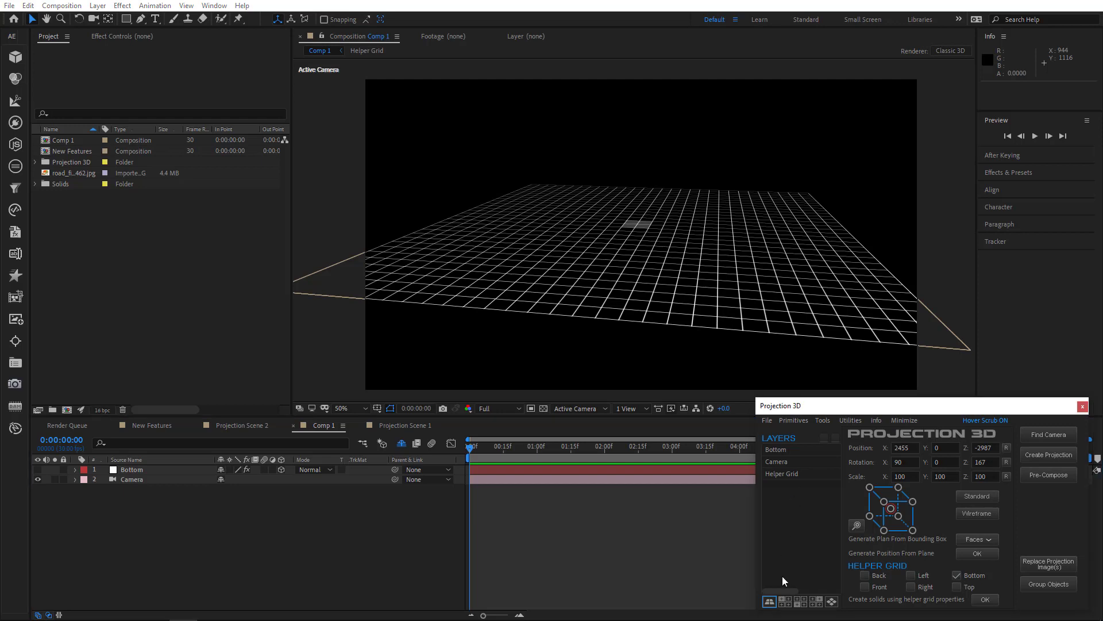
{"action": "left_click", "coordinate": [776, 602]}
{"action": "left_click", "coordinate": [785, 602]}
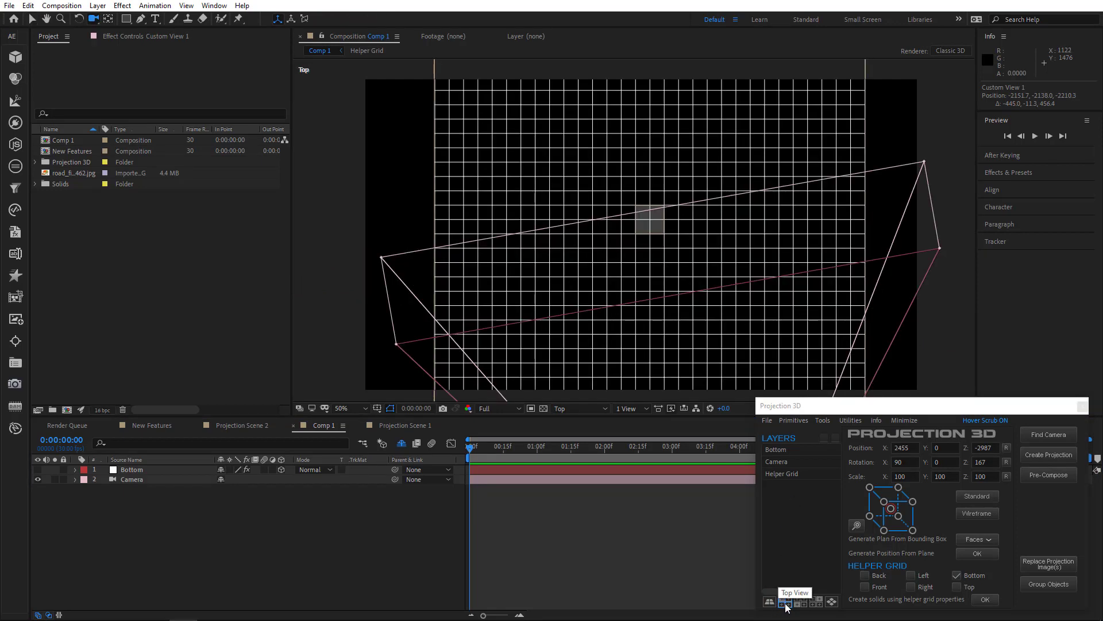
{"action": "left_click", "coordinate": [802, 602]}
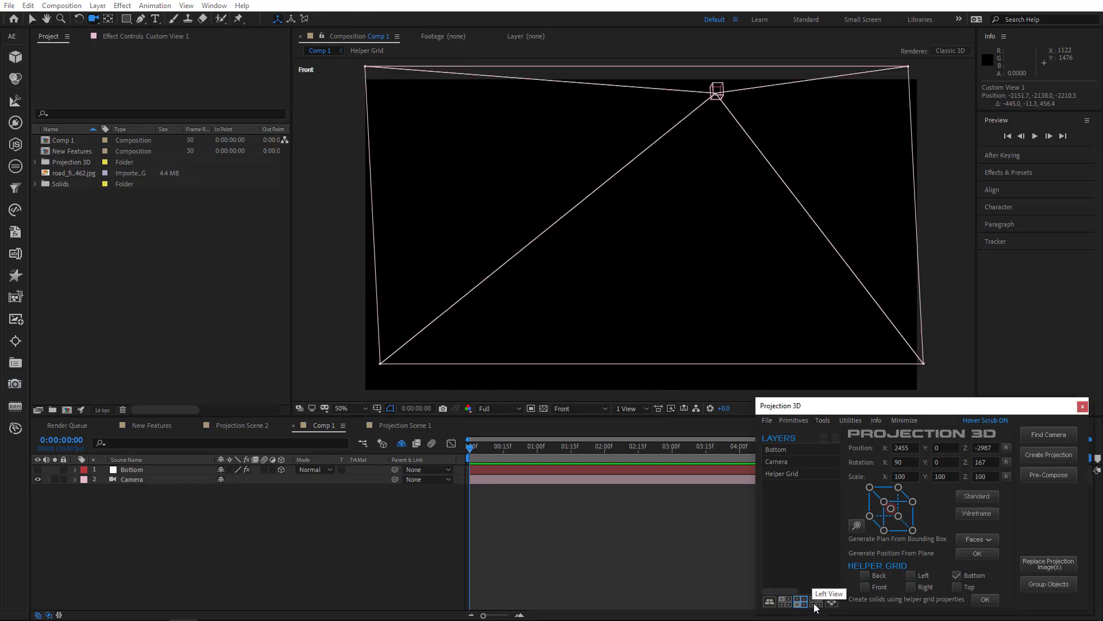
{"action": "left_click", "coordinate": [816, 601]}
{"action": "left_click", "coordinate": [831, 601]}
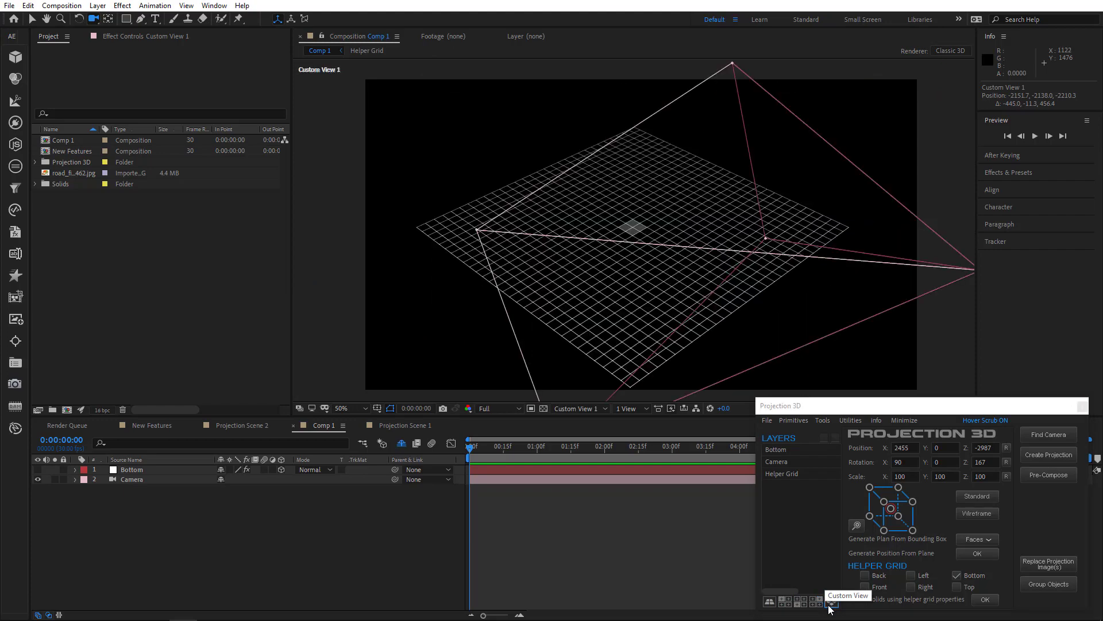
{"action": "left_click", "coordinate": [769, 601]}
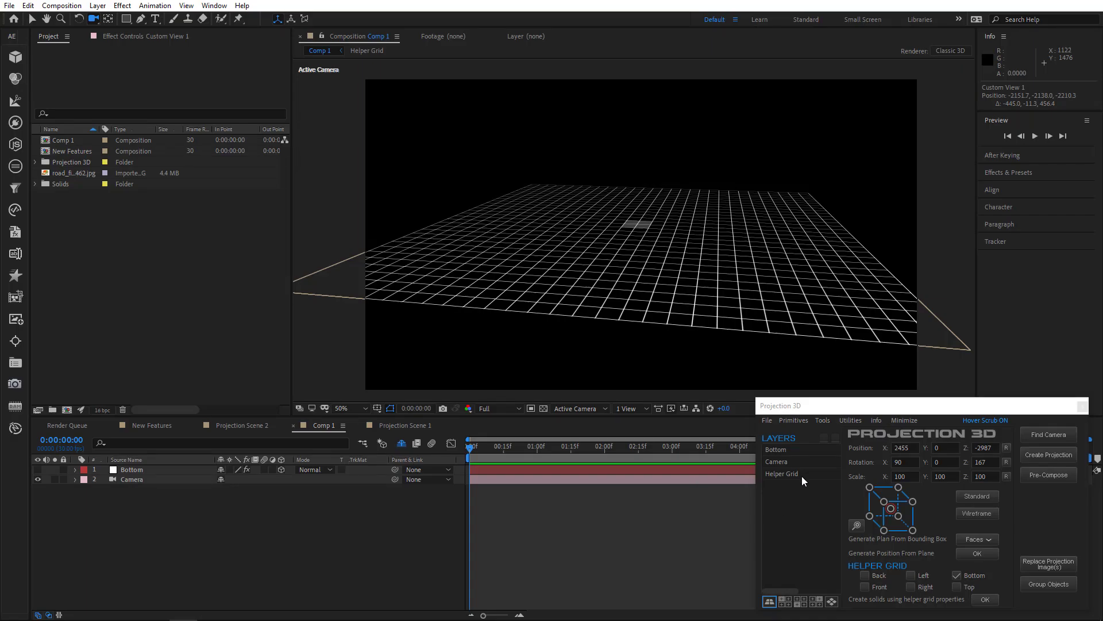
Step: Toggle visibility of the Helper Grid, Camera and Bottom layers, and briefly solo the grid
{"action": "left_click", "coordinate": [784, 473]}
{"action": "left_click", "coordinate": [835, 437]}
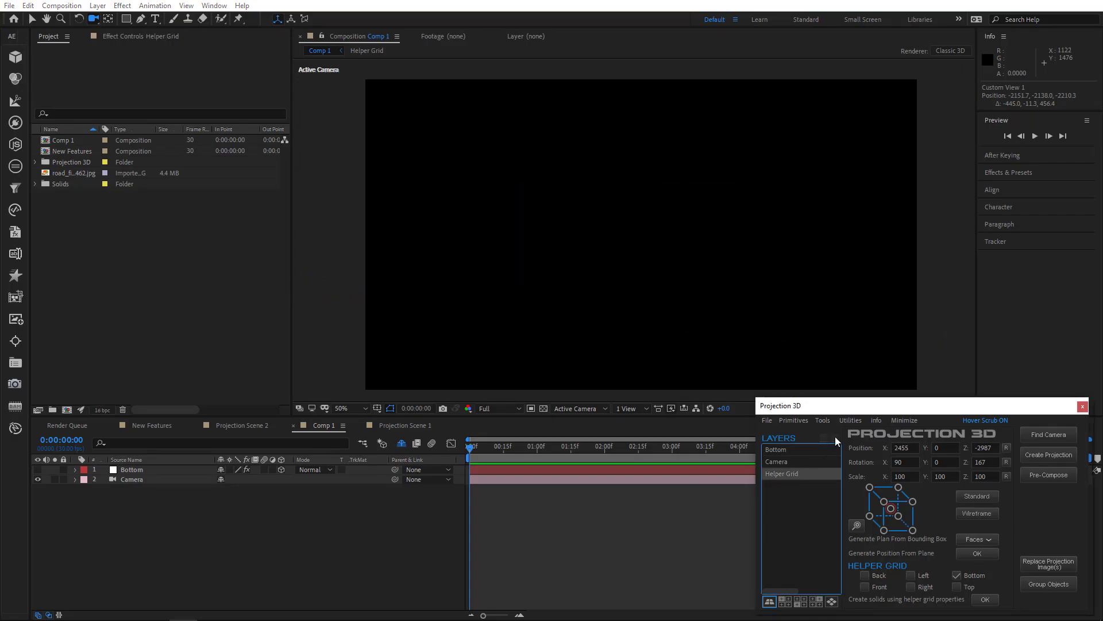
{"action": "left_click", "coordinate": [836, 437]}
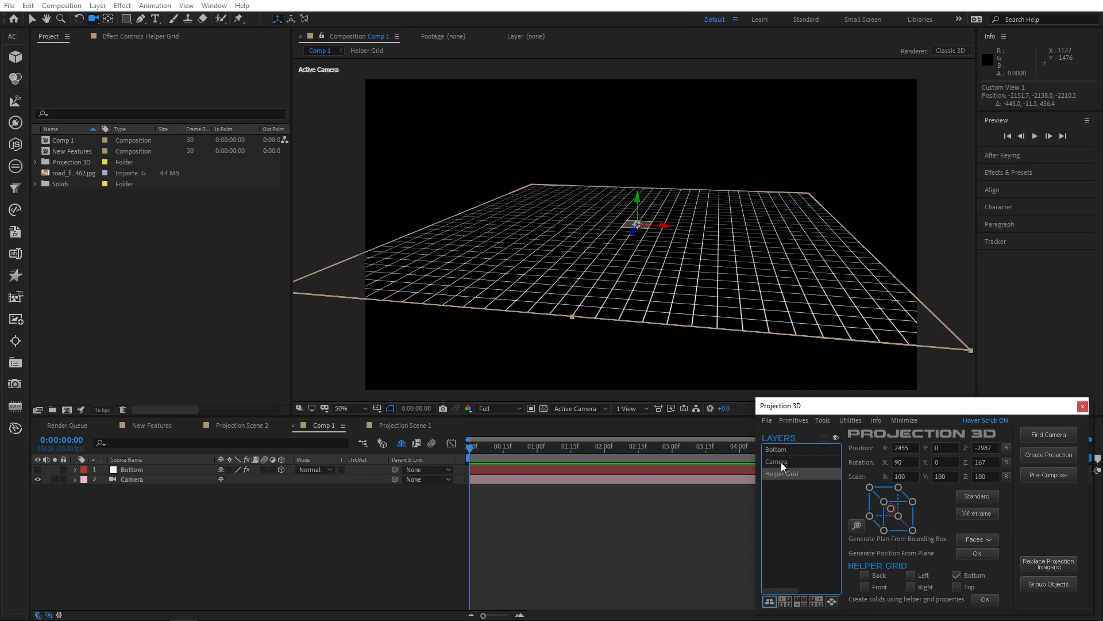
{"action": "left_click", "coordinate": [781, 462]}
{"action": "left_click", "coordinate": [834, 437]}
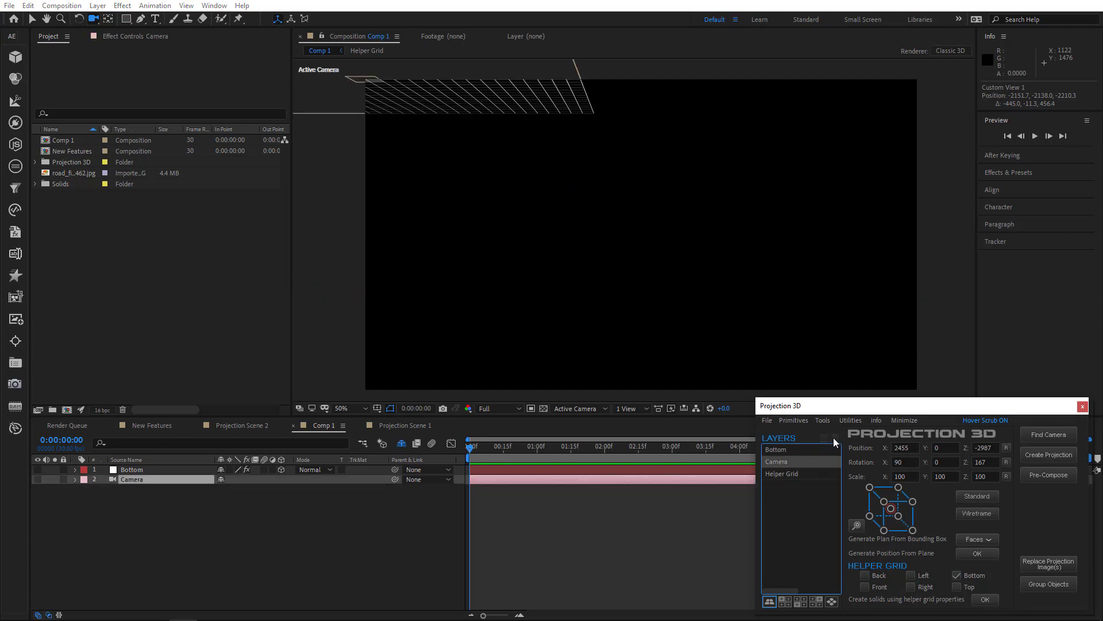
{"action": "left_click", "coordinate": [833, 436]}
{"action": "left_click", "coordinate": [782, 451]}
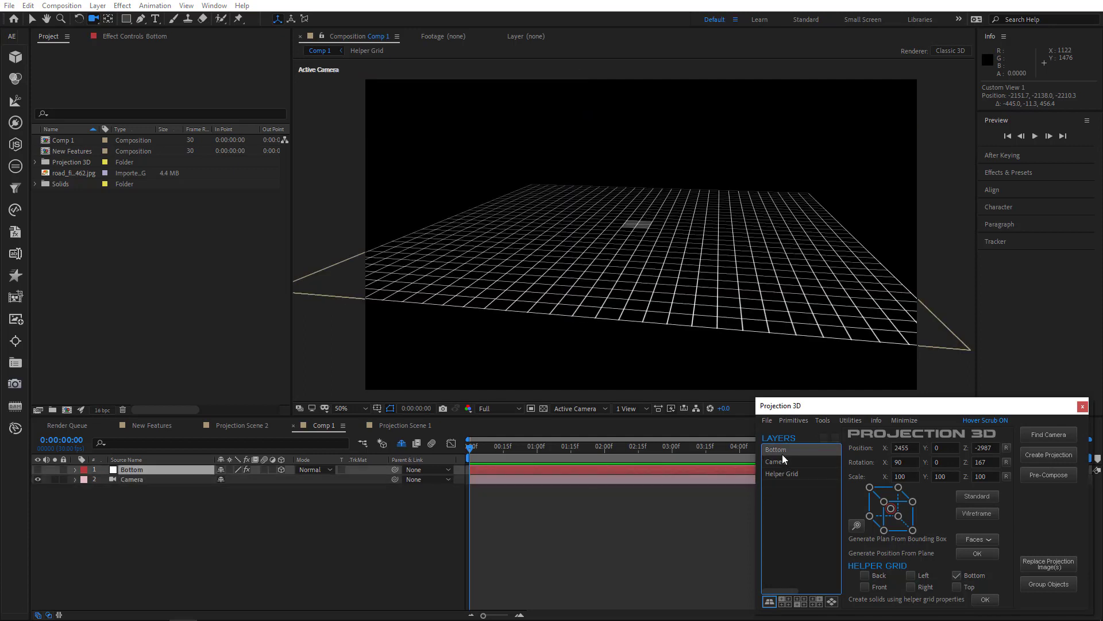
{"action": "left_click", "coordinate": [836, 438]}
{"action": "left_click", "coordinate": [834, 438]}
{"action": "left_click", "coordinate": [834, 438]}
{"action": "left_click", "coordinate": [822, 437]}
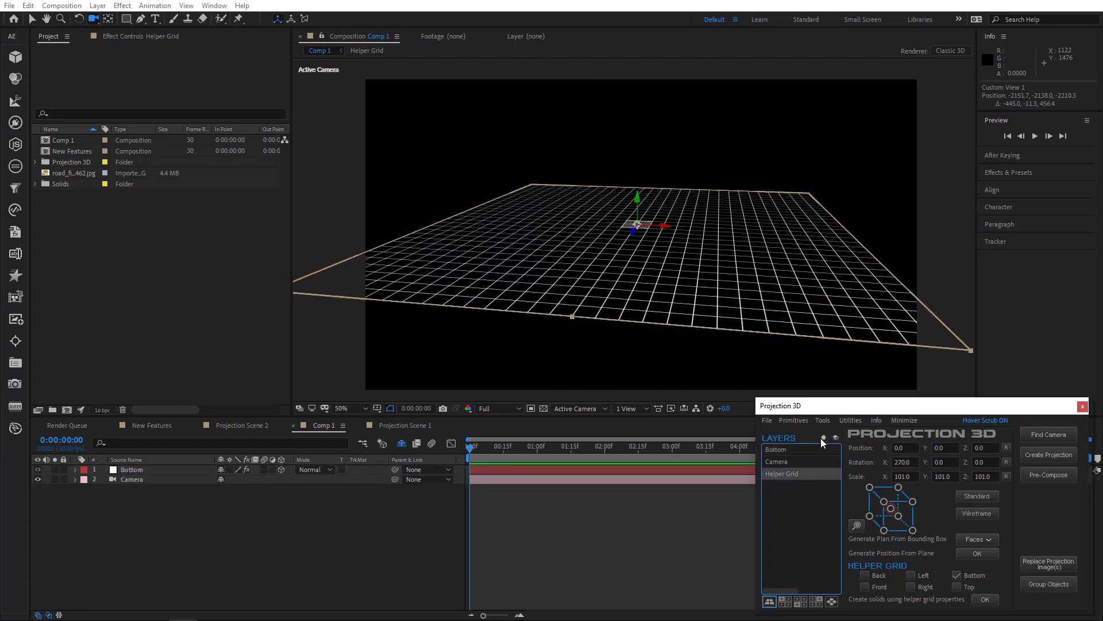
{"action": "left_click", "coordinate": [823, 439]}
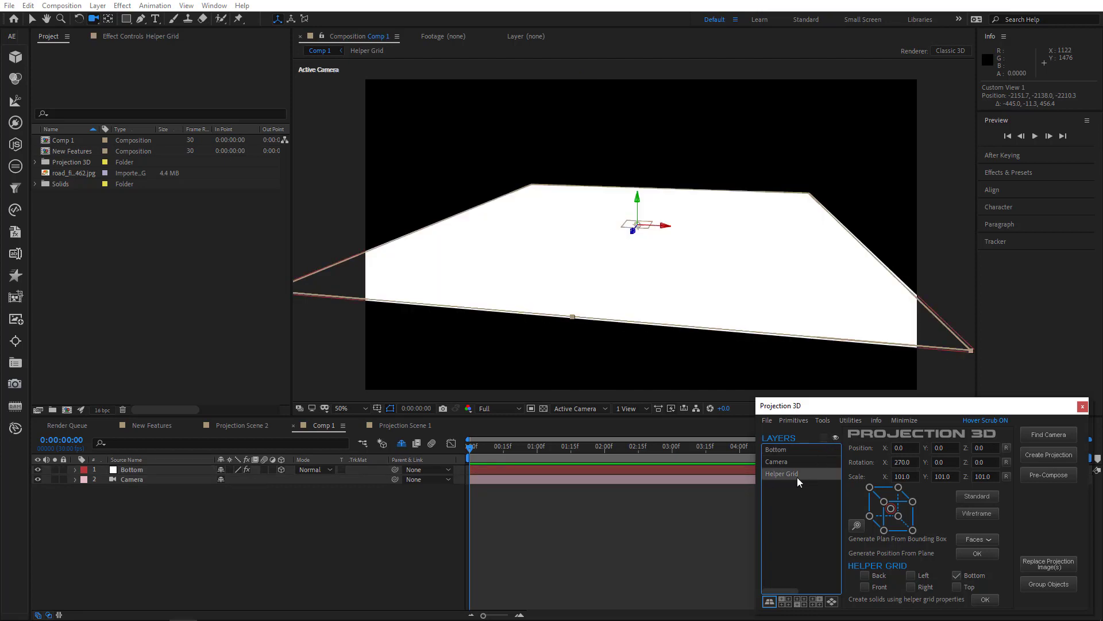
Step: Hide and reshow the Bottom and Camera layers together, then bring up the Primitives list
{"action": "left_click_drag", "start_coordinate": [794, 481], "coordinate": [796, 448]}
{"action": "left_click", "coordinate": [836, 437]}
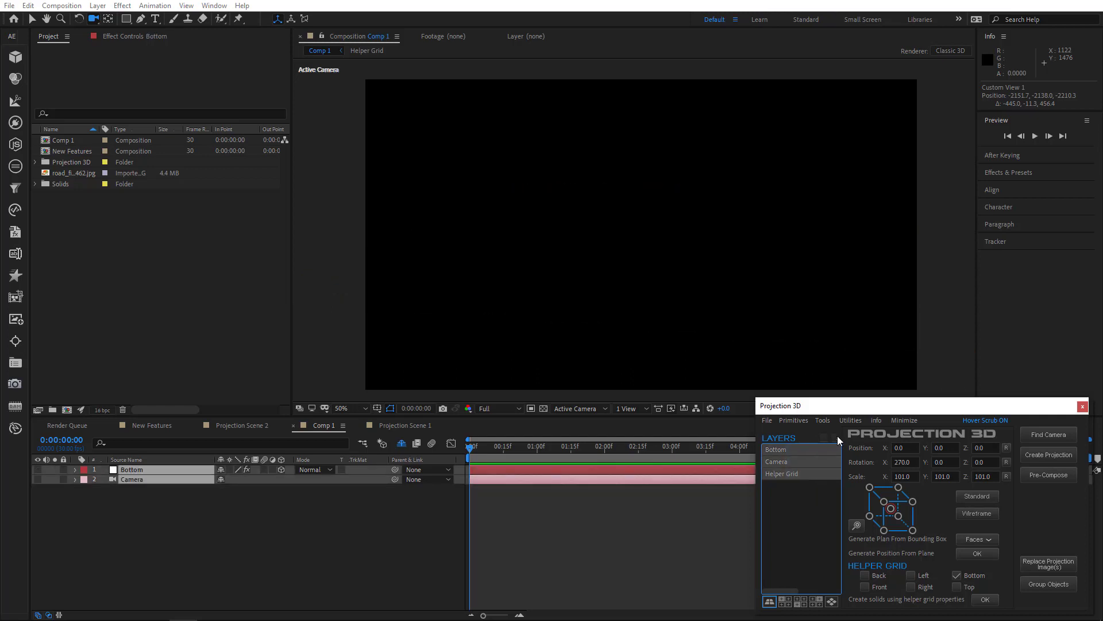
{"action": "left_click", "coordinate": [830, 435]}
{"action": "left_click", "coordinate": [789, 498]}
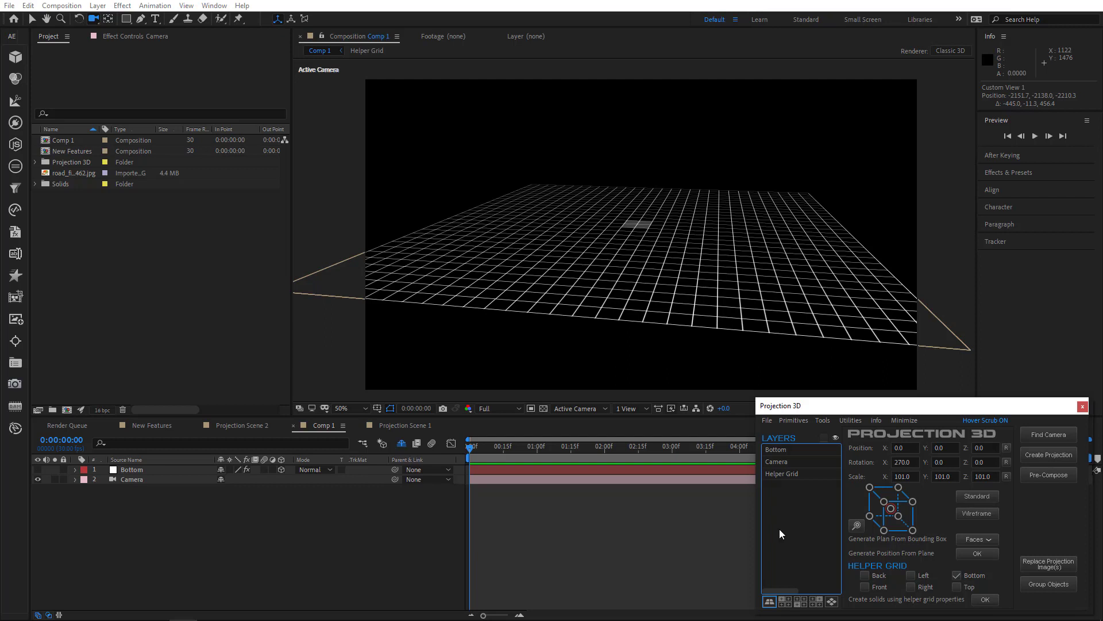
{"action": "left_click", "coordinate": [800, 421]}
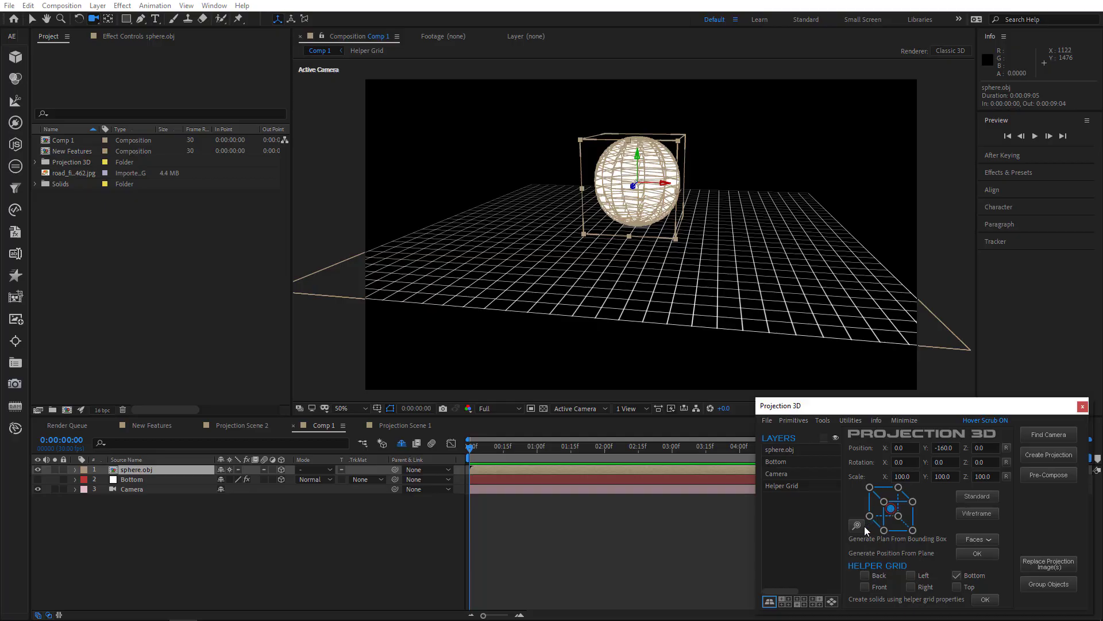
Step: In Edit Anchor Point, try the sphere's corner, bottom, right and top anchors, returning to centre
{"action": "left_click", "coordinate": [857, 526]}
{"action": "left_click_drag", "start_coordinate": [561, 204], "coordinate": [964, 169]}
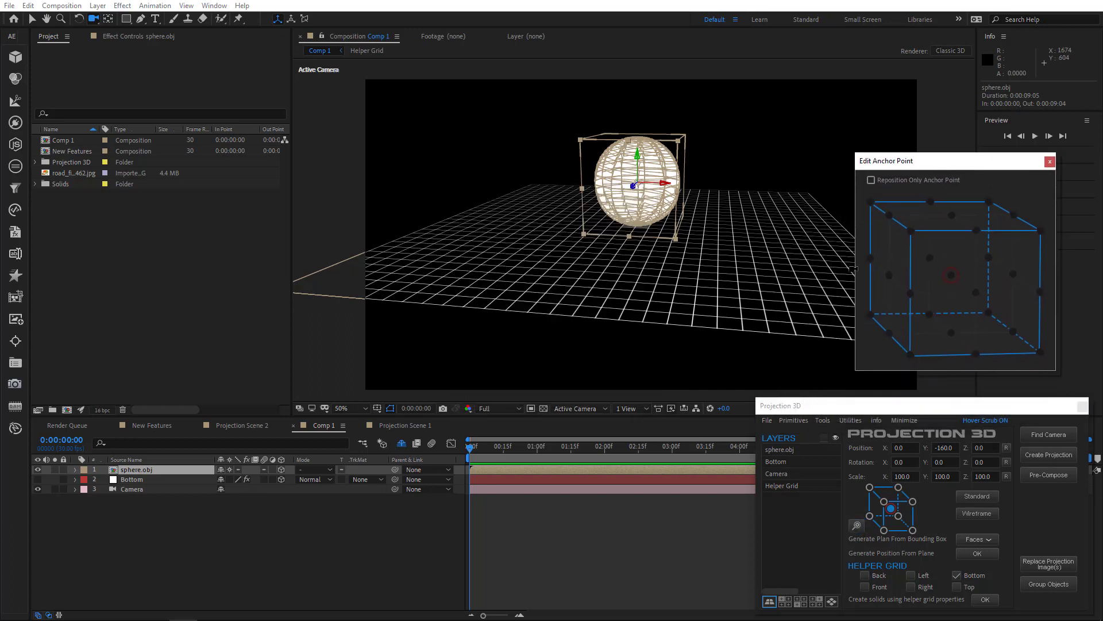
{"action": "left_click", "coordinate": [890, 334]}
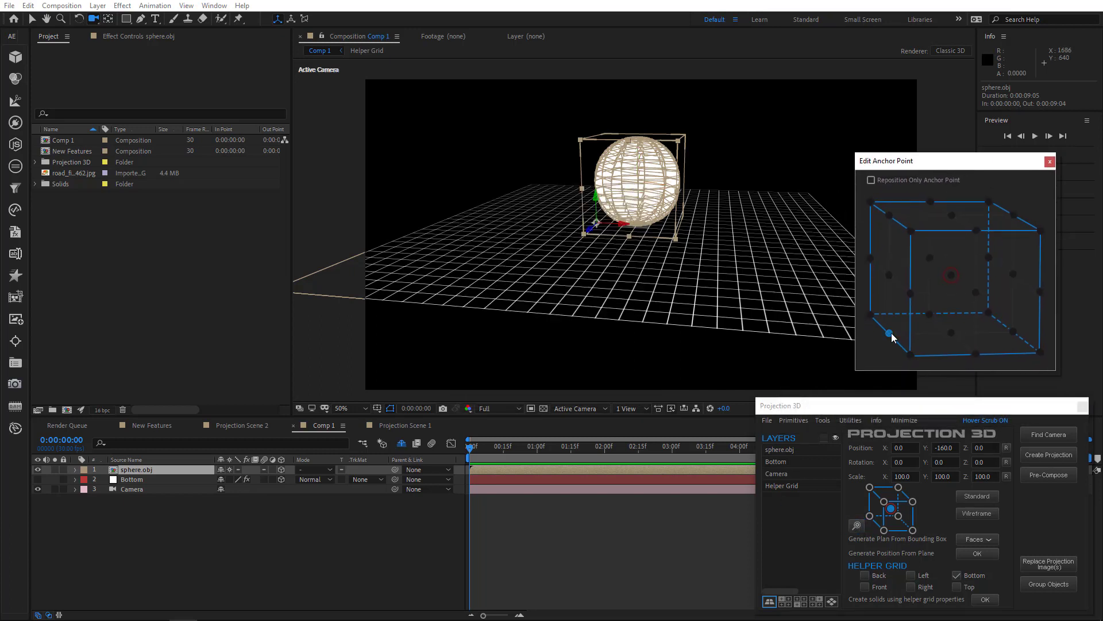
{"action": "left_click", "coordinate": [951, 333]}
{"action": "left_click", "coordinate": [1013, 275]}
{"action": "left_click", "coordinate": [976, 293]}
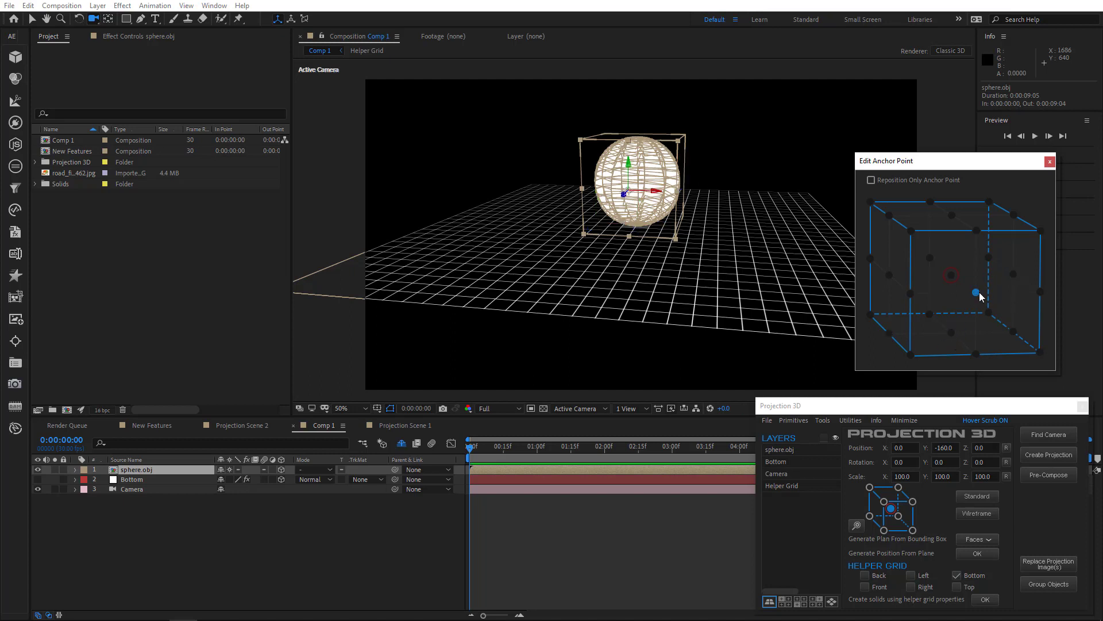
{"action": "left_click", "coordinate": [951, 216]}
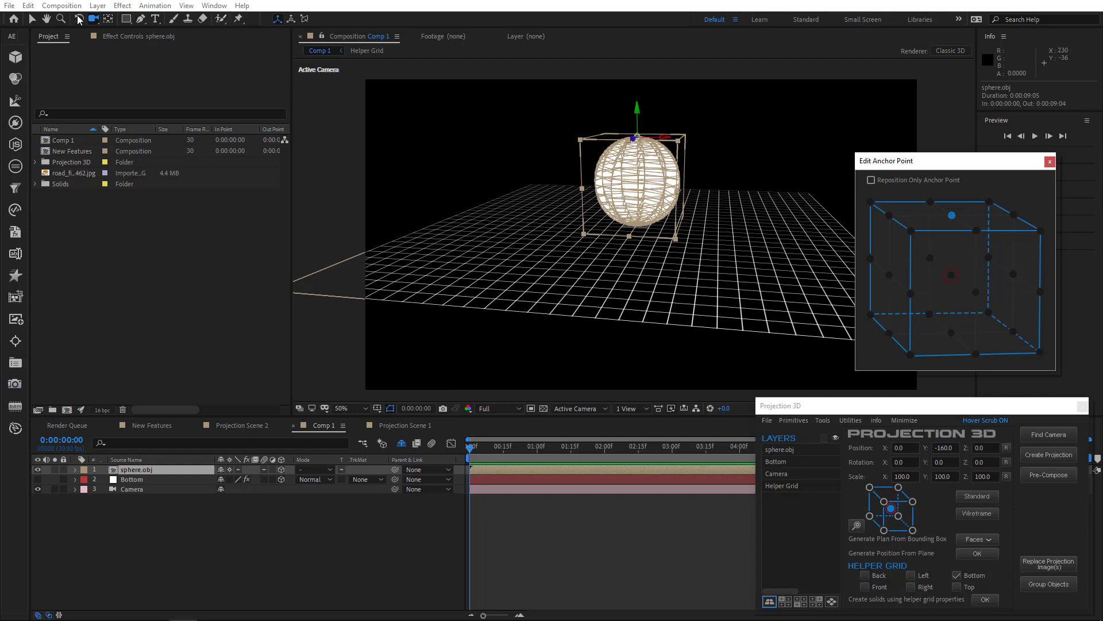
{"action": "mouse_move", "coordinate": [575, 241]}
{"action": "left_mouse_down"}
{"action": "mouse_move", "coordinate": [577, 299]}
{"action": "mouse_move", "coordinate": [592, 236]}
{"action": "left_mouse_up"}
{"action": "left_click", "coordinate": [951, 276]}
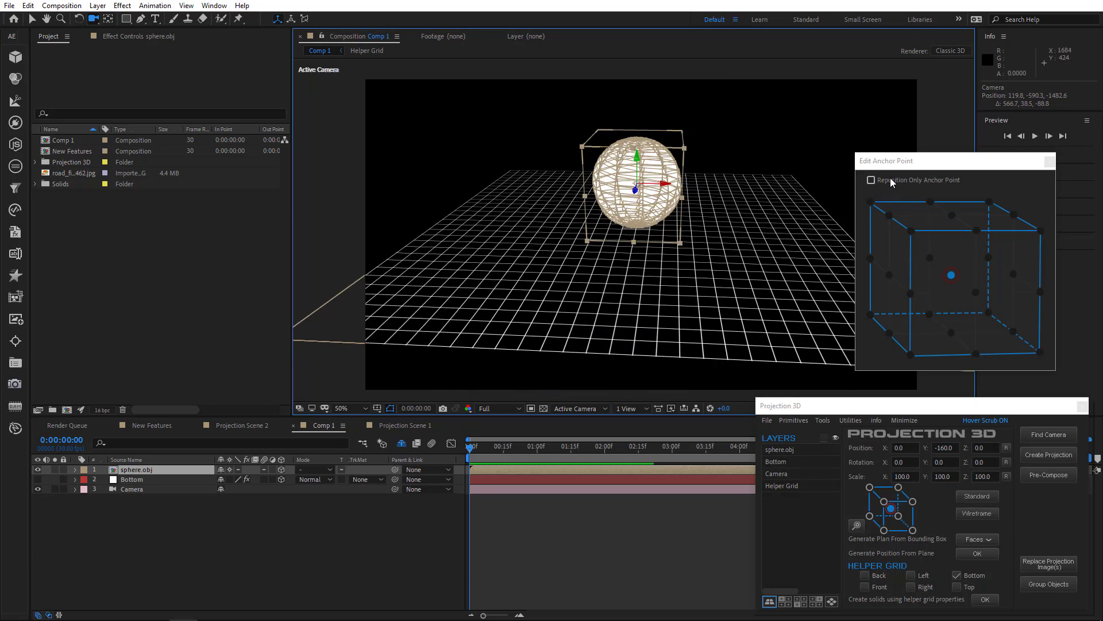
Step: Toggle the reposition option, try right, left, top and bottom anchors, and end at centre
{"action": "left_click", "coordinate": [947, 181]}
{"action": "left_click", "coordinate": [1014, 275]}
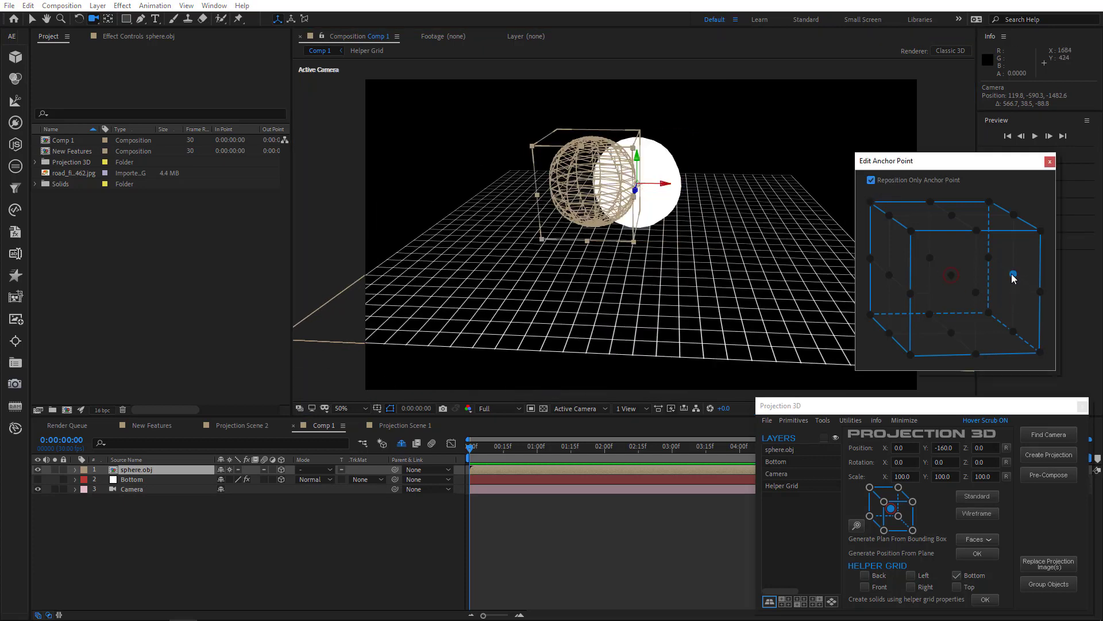
{"action": "left_click", "coordinate": [890, 275]}
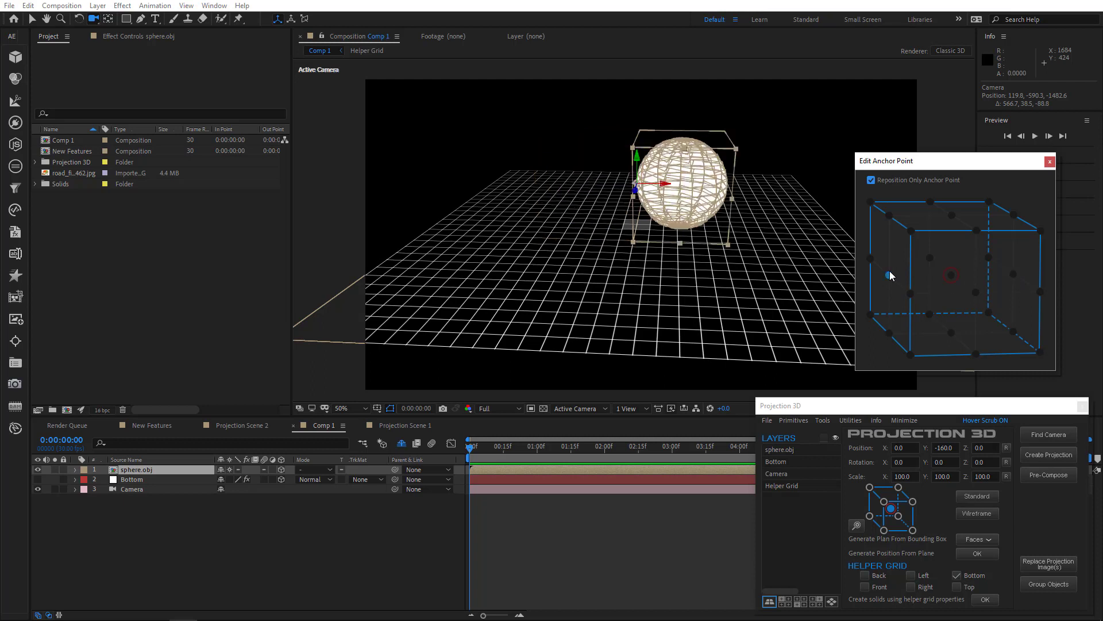
{"action": "left_click", "coordinate": [951, 216]}
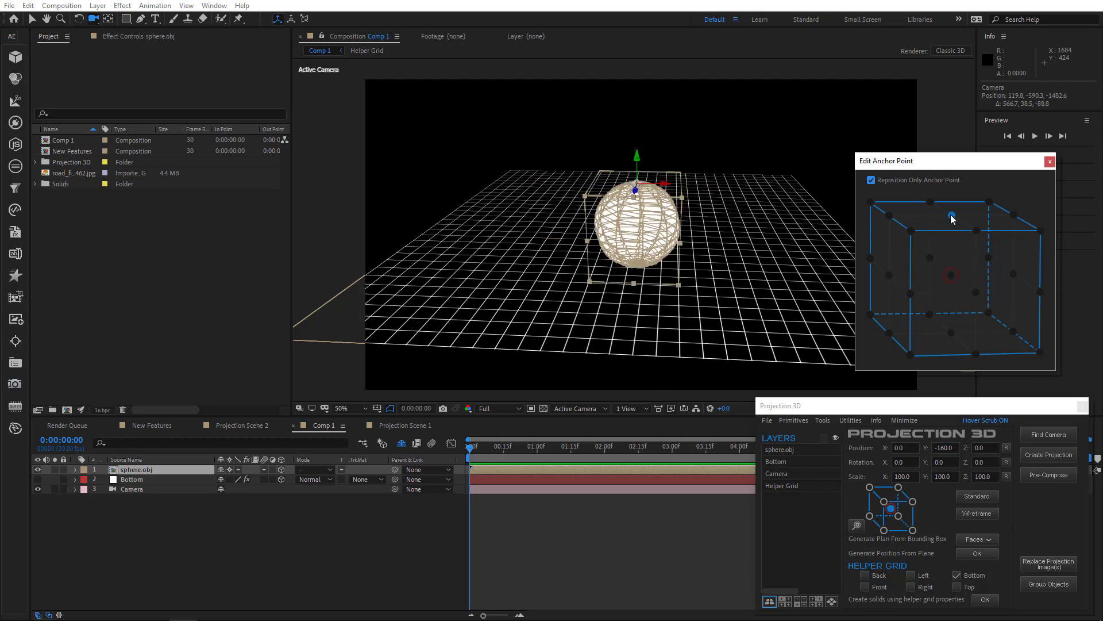
{"action": "left_click", "coordinate": [951, 332]}
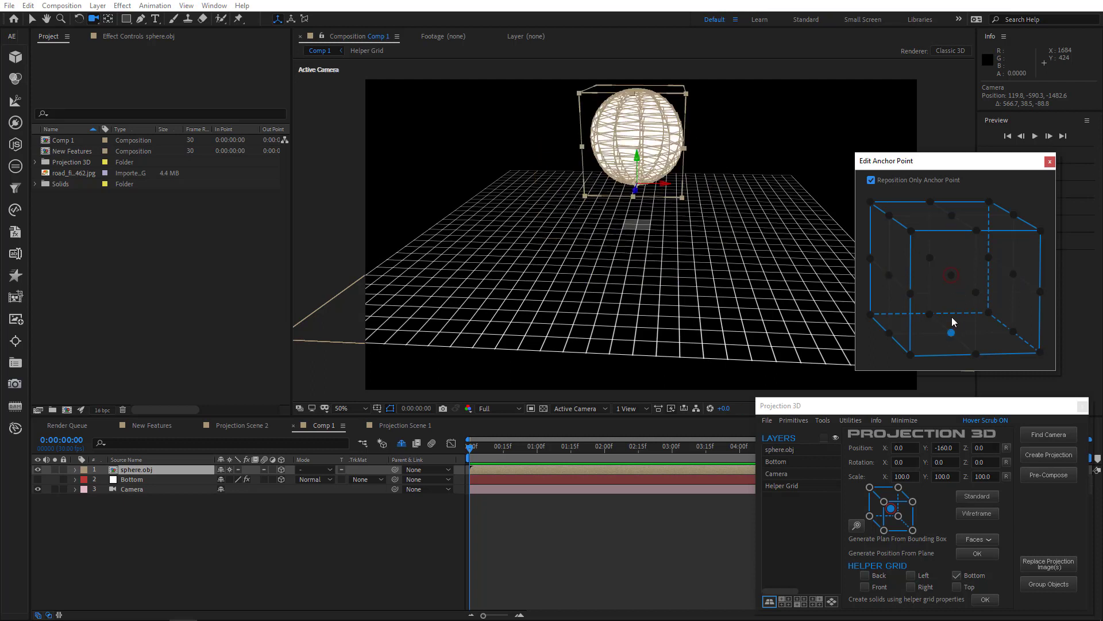
{"action": "left_click", "coordinate": [951, 275]}
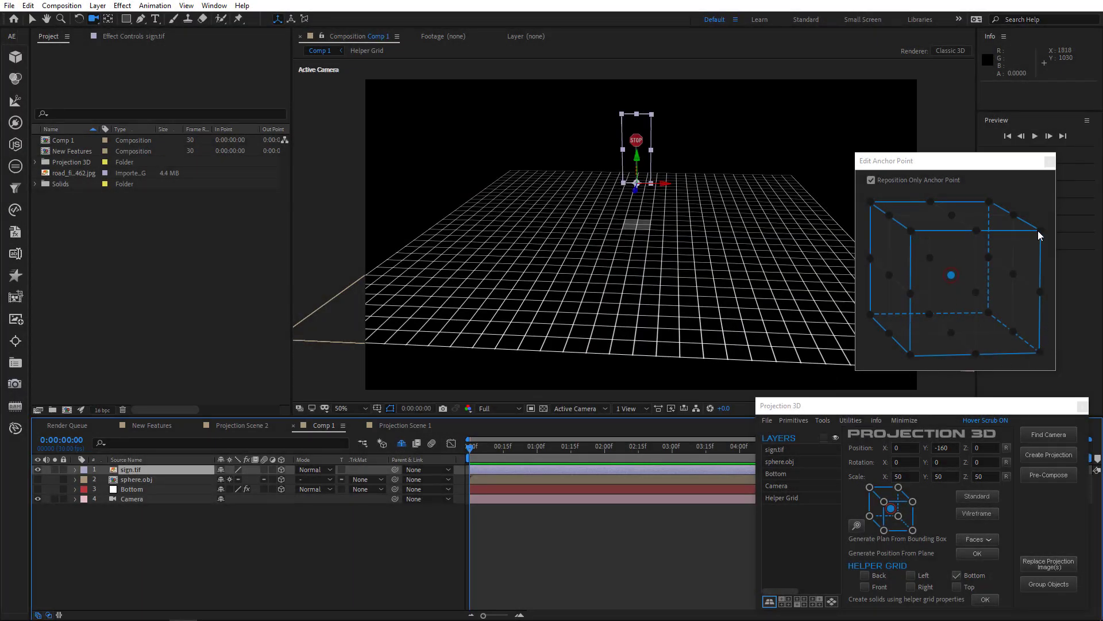
Step: Move the sign.tif stop sign's anchor point to its bottom edge
{"action": "left_click", "coordinate": [976, 231]}
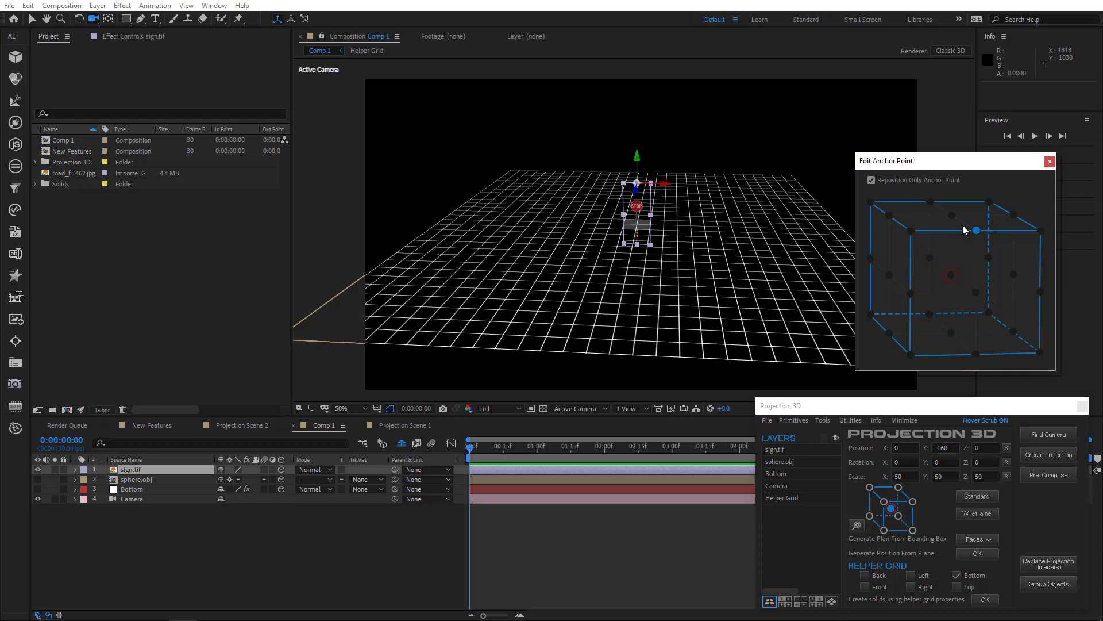
{"action": "left_click", "coordinate": [976, 293]}
{"action": "left_click", "coordinate": [976, 355]}
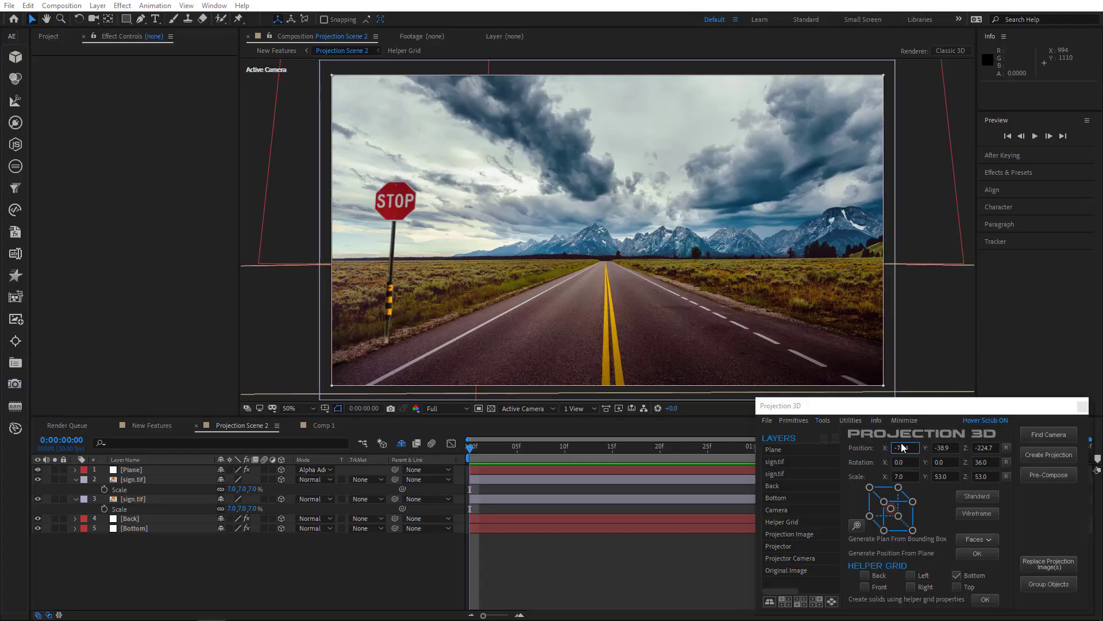
Step: Minimize the Projection 3D panel, then preview the New Features camera move and stop it
{"action": "left_click", "coordinate": [854, 421]}
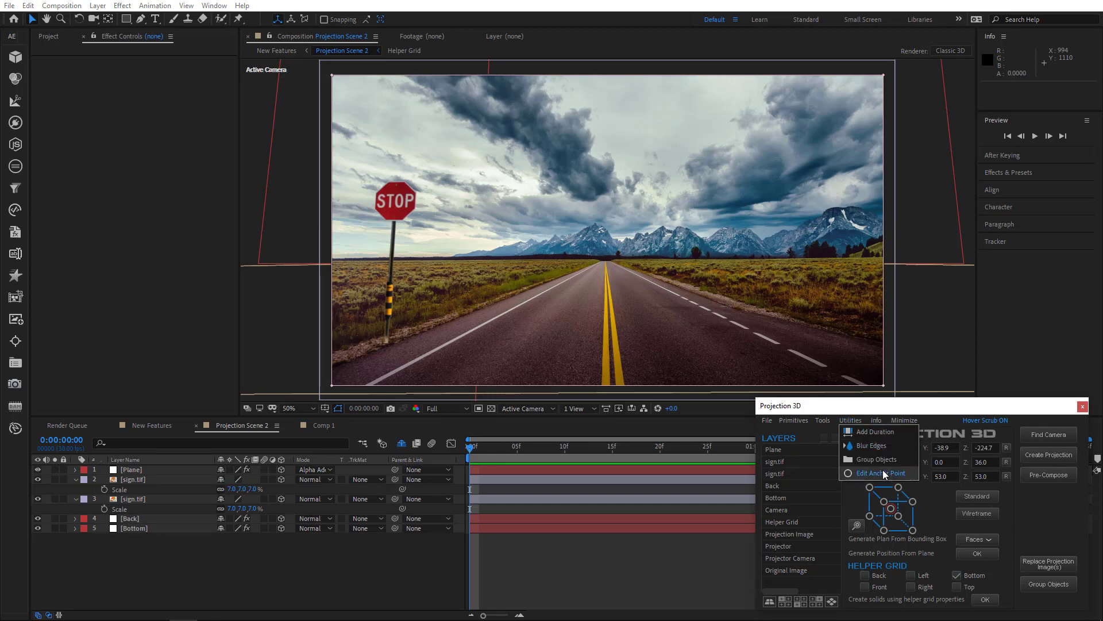
{"action": "left_click", "coordinate": [913, 421]}
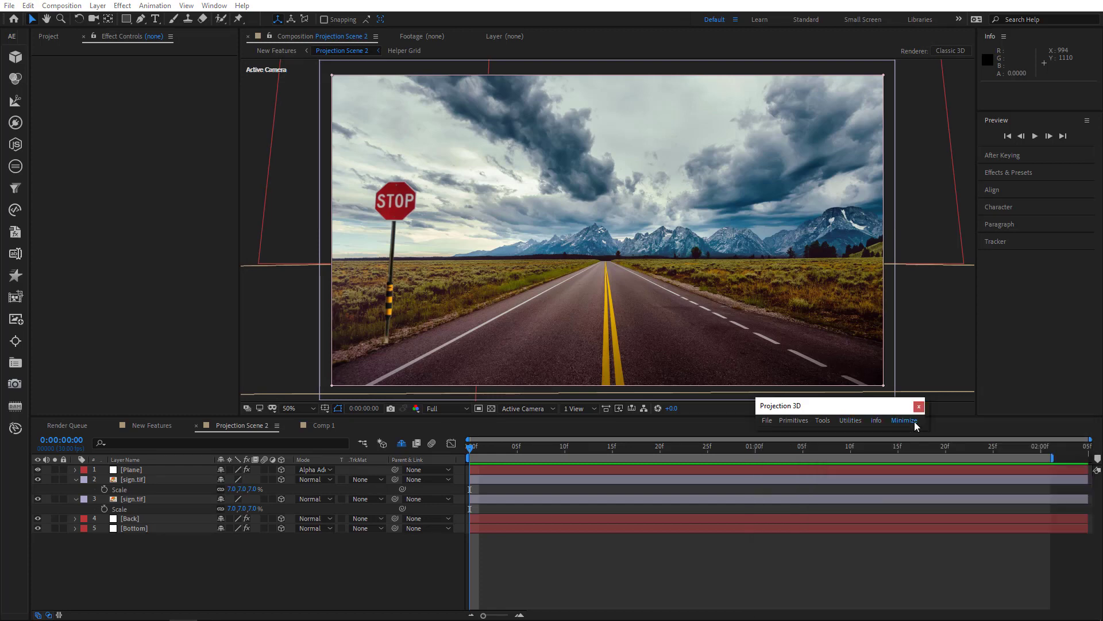
{"action": "left_click", "coordinate": [151, 425]}
{"action": "left_click", "coordinate": [338, 563]}
{"action": "key", "text": "space"}
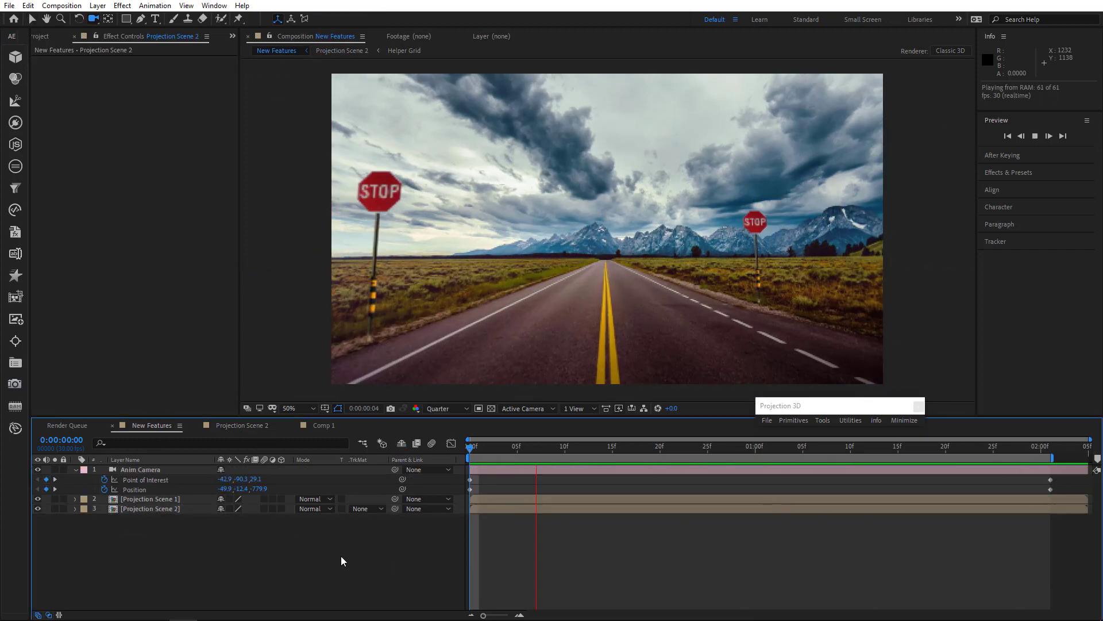
{"action": "key", "text": "space"}
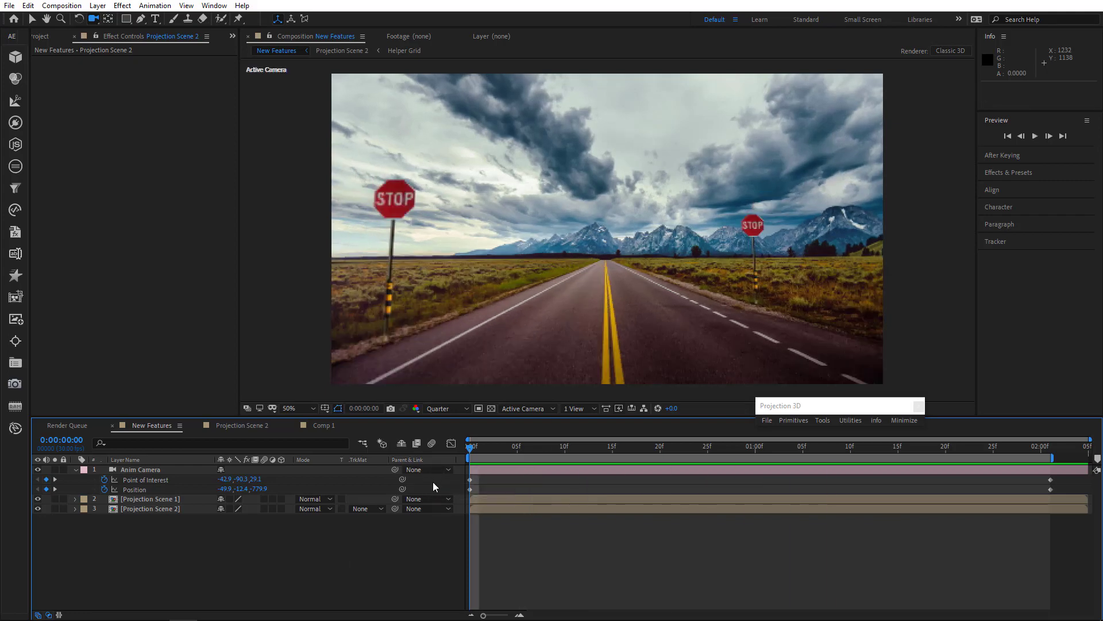
Step: Change the New Features composition duration to 0:00:08:05 in Composition Settings
{"action": "right_click", "coordinate": [379, 549]}
{"action": "left_click", "coordinate": [451, 441]}
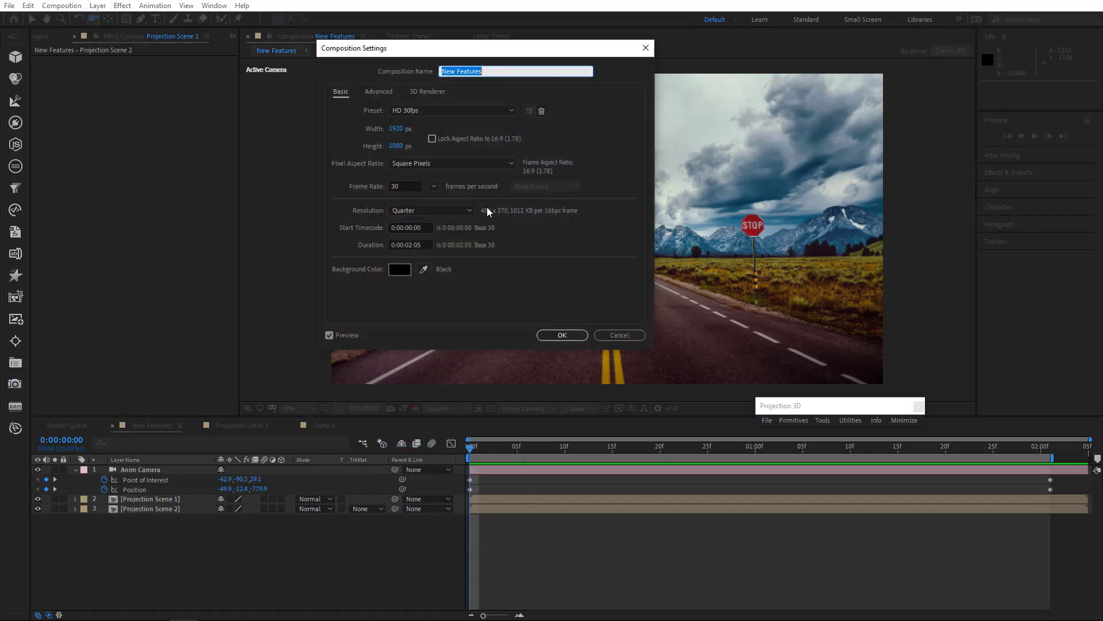
{"action": "left_click", "coordinate": [414, 244]}
{"action": "type", "text": "805"}
{"action": "left_click", "coordinate": [561, 334]}
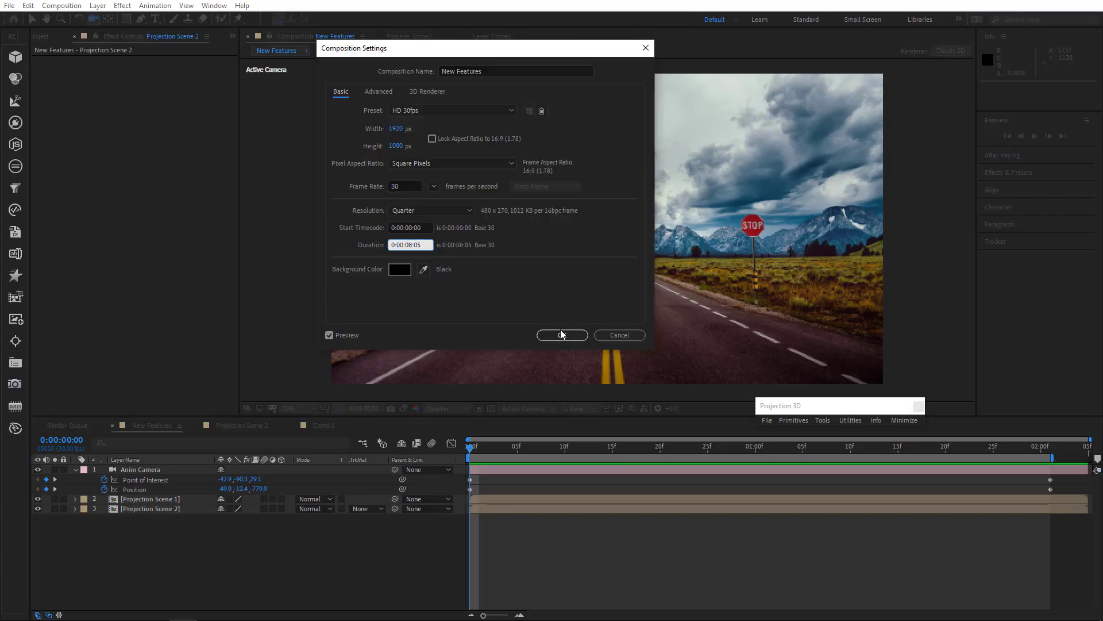
{"action": "left_click", "coordinate": [561, 335]}
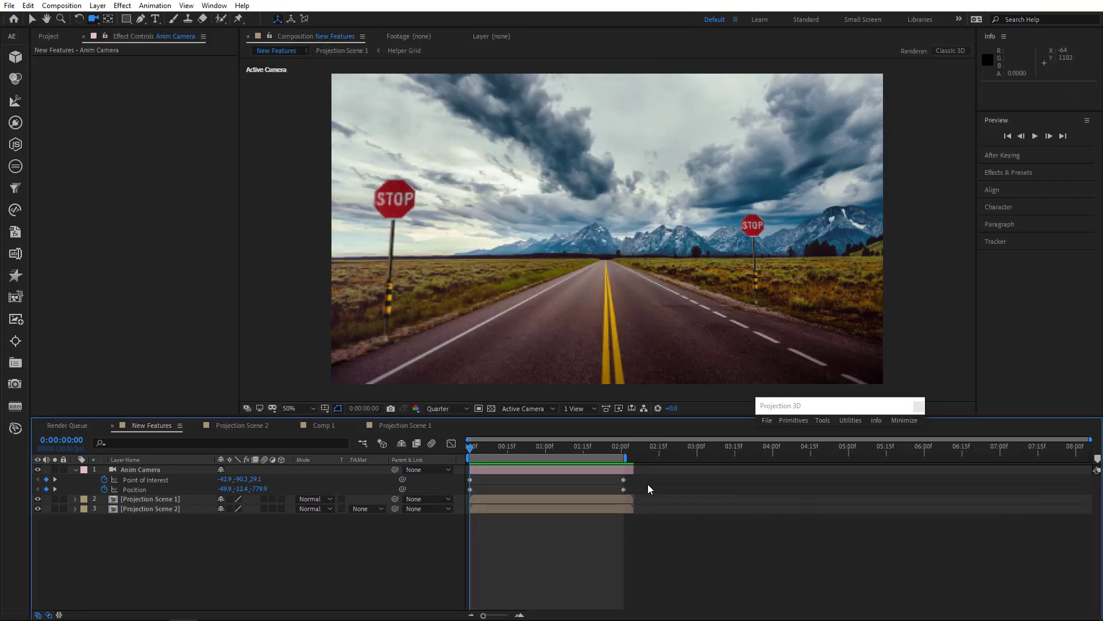
Step: Apply Add Duration, drag the Anim Camera end keyframes to about 5:15, and preview
{"action": "left_click", "coordinate": [840, 423]}
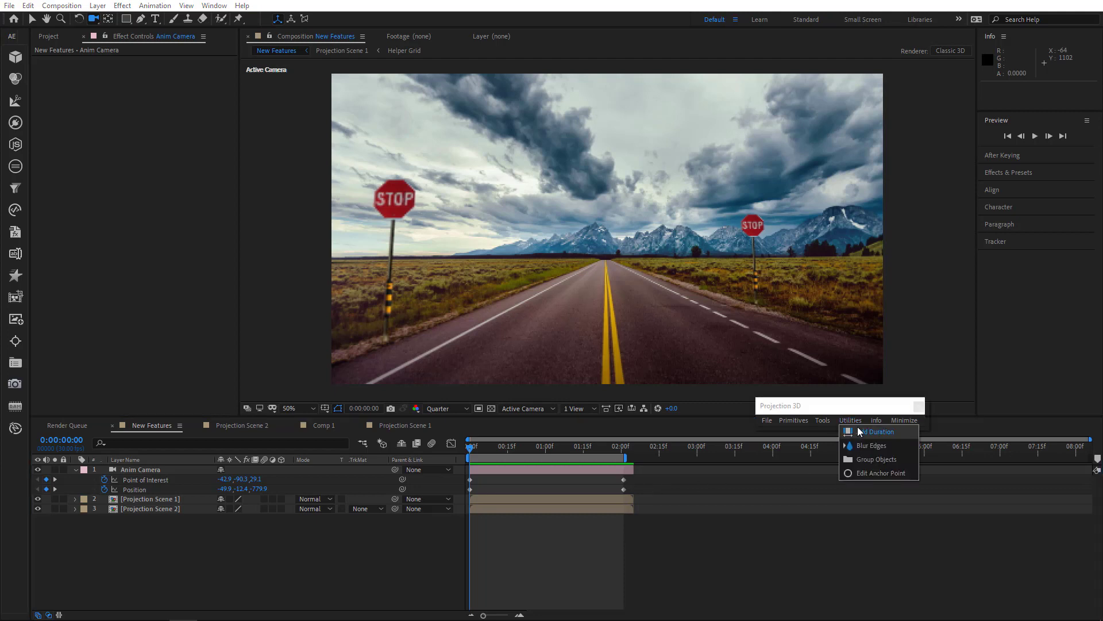
{"action": "left_click", "coordinate": [862, 428]}
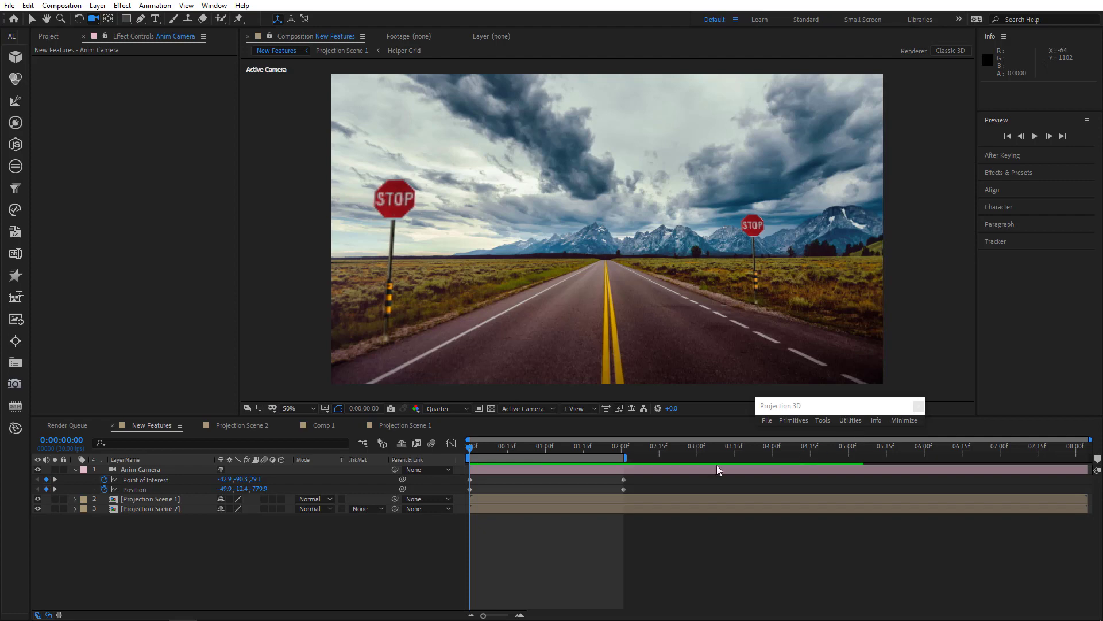
{"action": "left_click_drag", "start_coordinate": [610, 479], "coordinate": [885, 484]}
{"action": "left_click_drag", "start_coordinate": [626, 458], "coordinate": [890, 458]}
{"action": "key", "text": "space"}
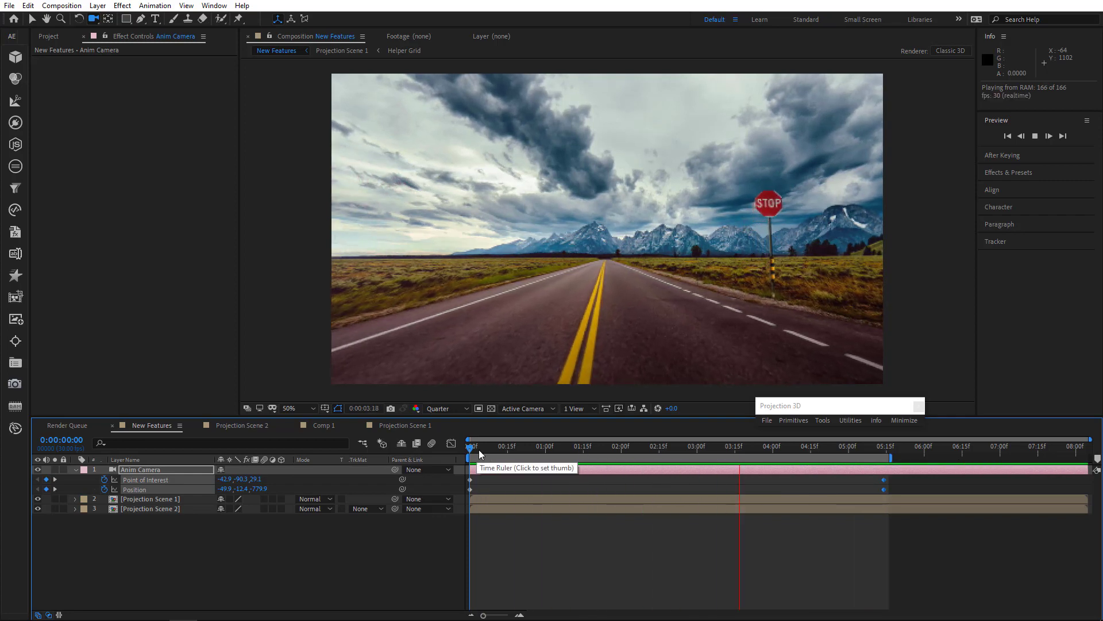
{"action": "key", "text": "space"}
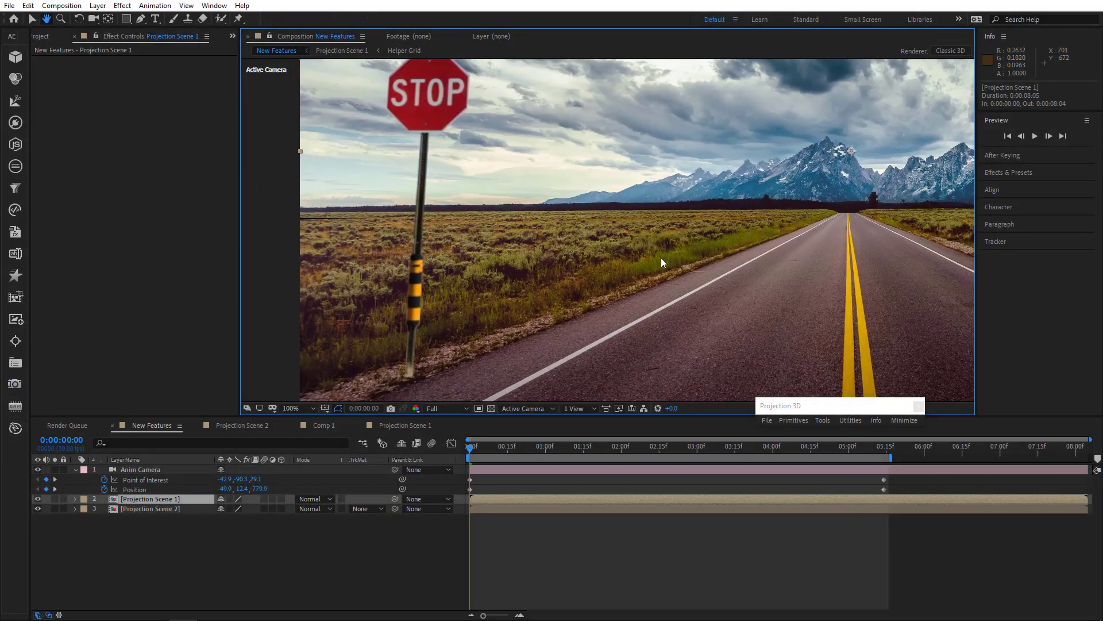
Step: Apply Blur Edges to Projection Scene 1 and solo it to compare with Size off
{"action": "left_click", "coordinate": [848, 420]}
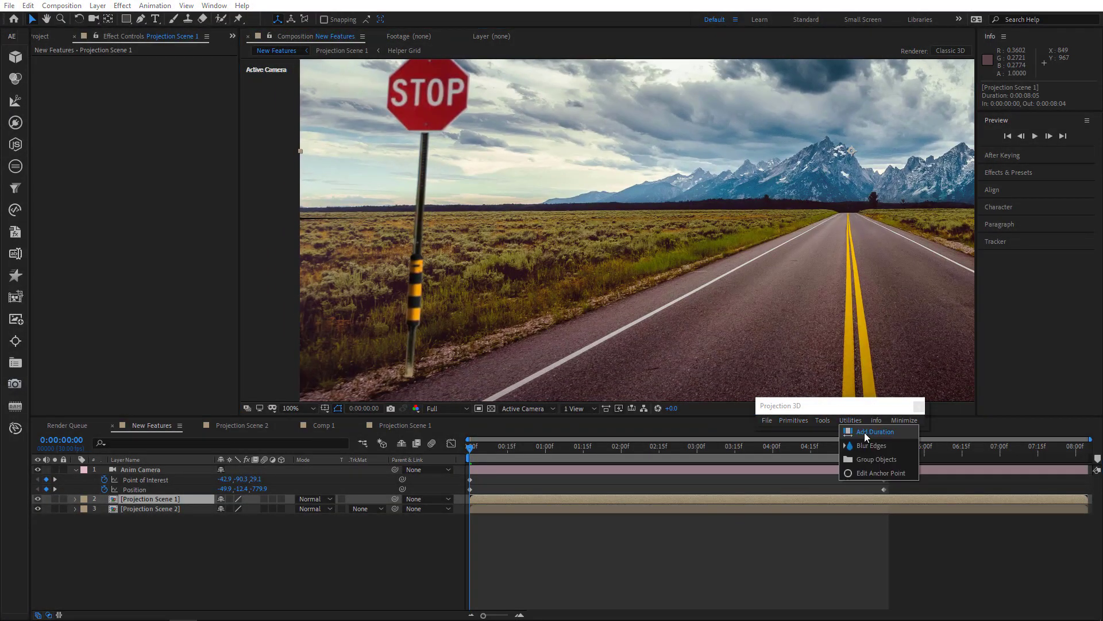
{"action": "left_click", "coordinate": [873, 446]}
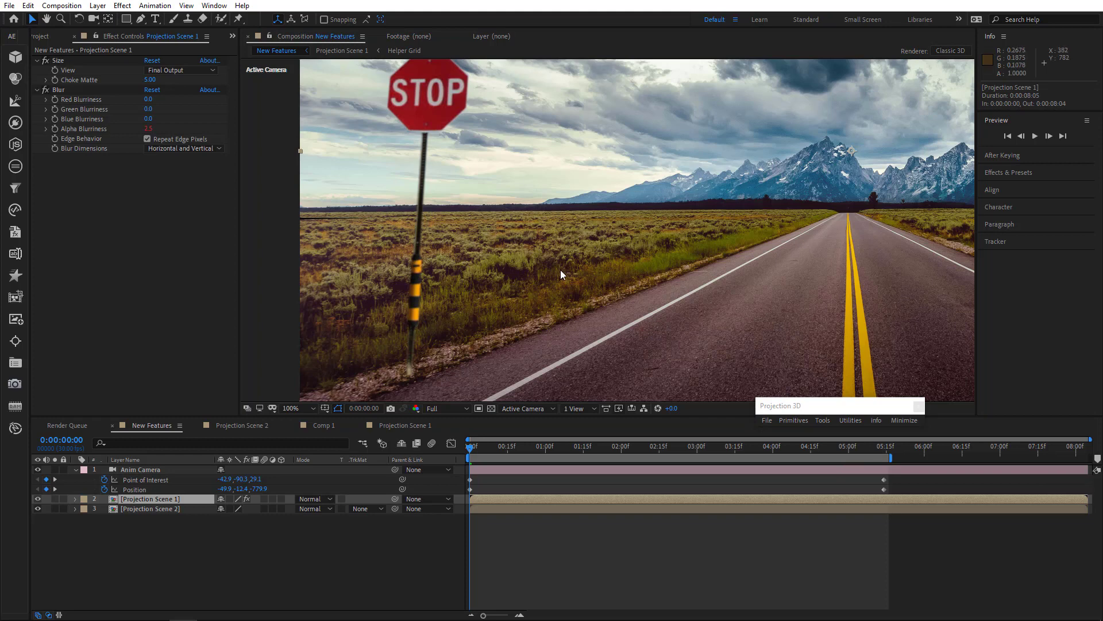
{"action": "left_click", "coordinate": [55, 499]}
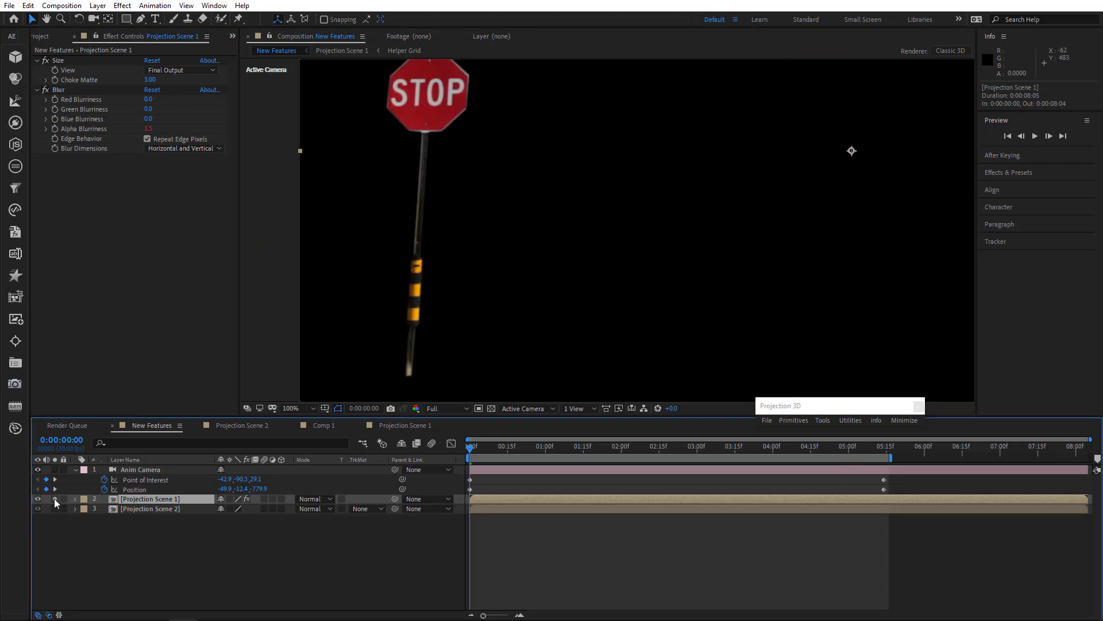
{"action": "left_click", "coordinate": [47, 62]}
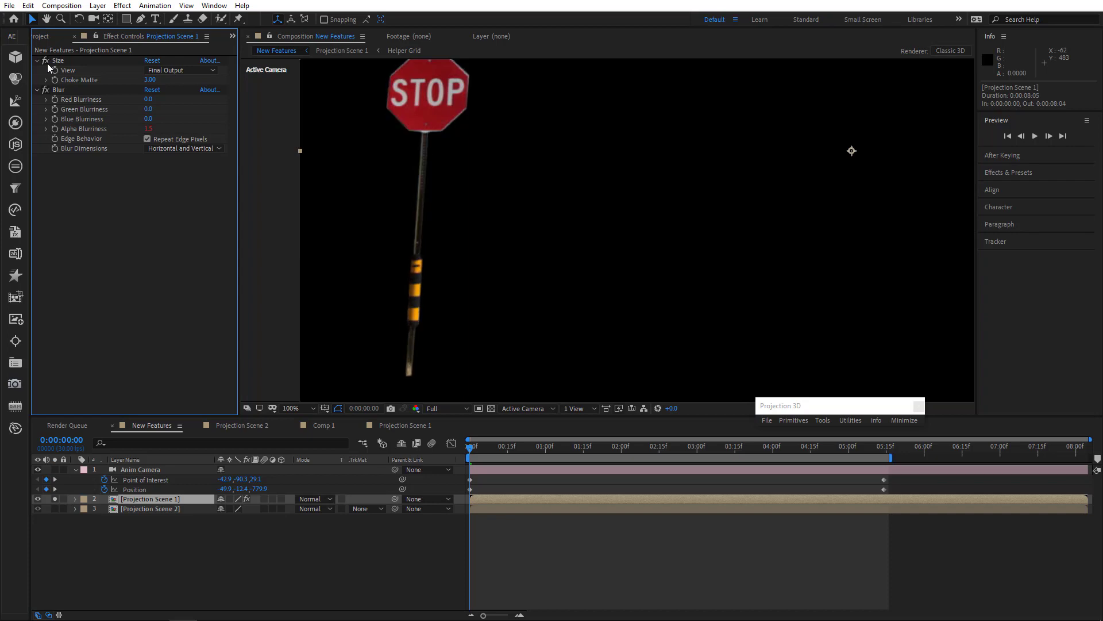
{"action": "left_click", "coordinate": [56, 499]}
Step: Zoom out to 50% and pan to center the road scene
{"action": "key", "text": "comma"}
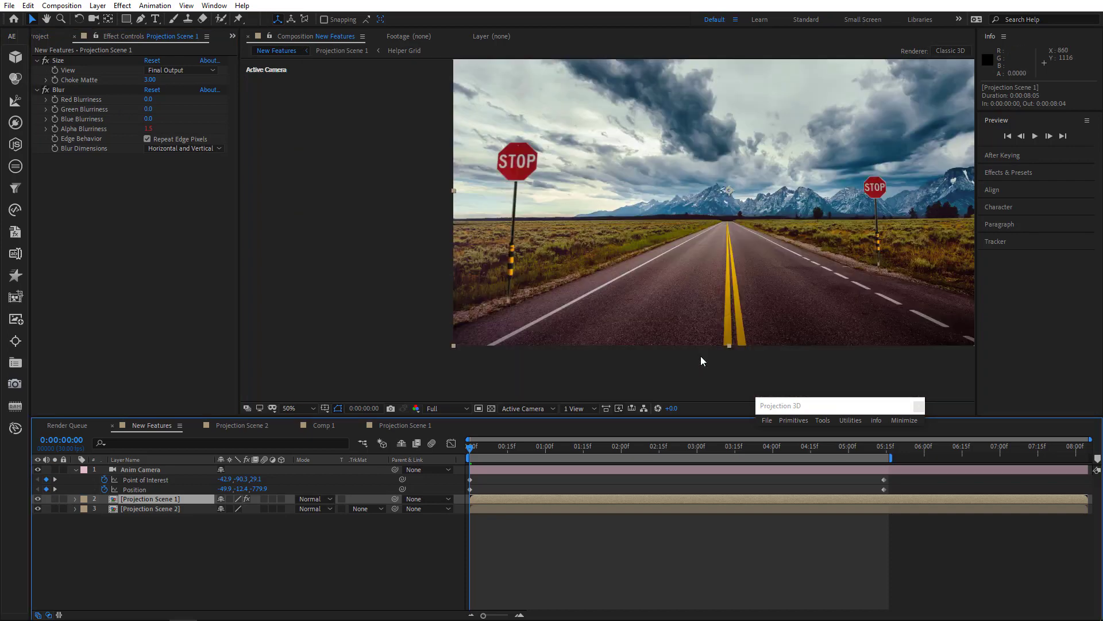
{"action": "key", "text": "h"}
{"action": "left_click_drag", "start_coordinate": [688, 344], "coordinate": [581, 379]}
Step: Expand the Projection 3D panel to full size and minimize it again
{"action": "key", "text": "v"}
{"action": "left_click", "coordinate": [850, 420]}
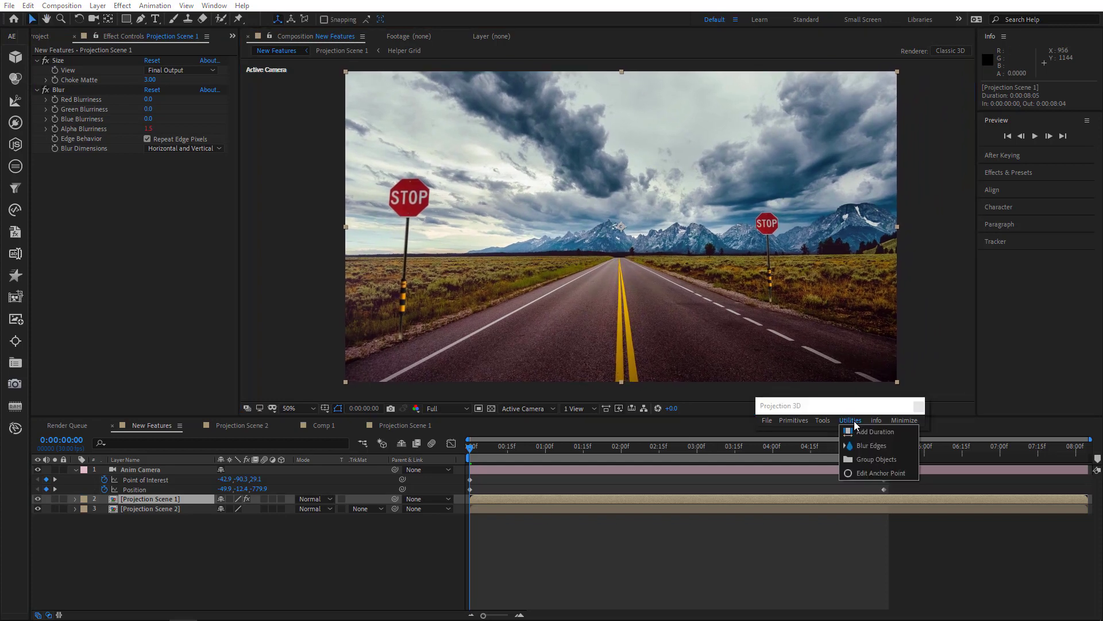
{"action": "left_click", "coordinate": [893, 421]}
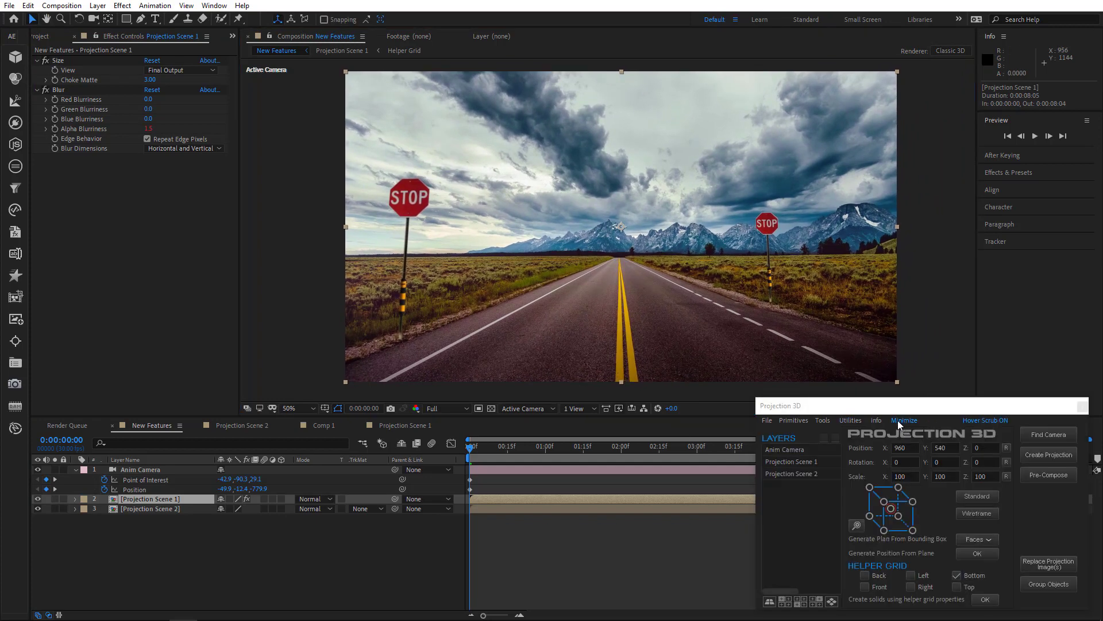
{"action": "left_click", "coordinate": [847, 421]}
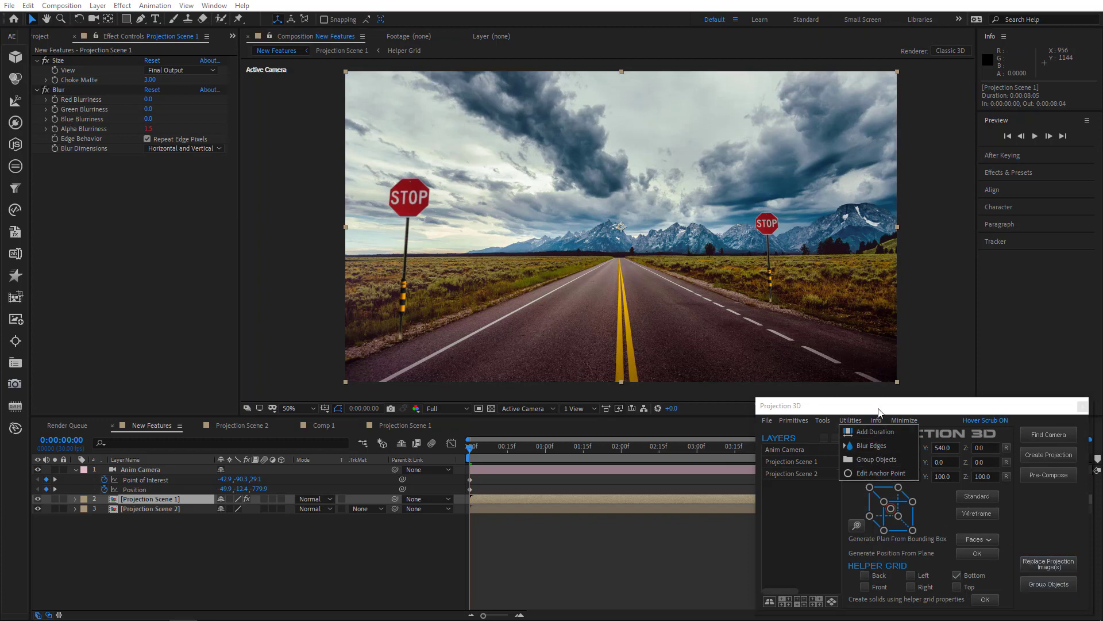
{"action": "left_click", "coordinate": [891, 420]}
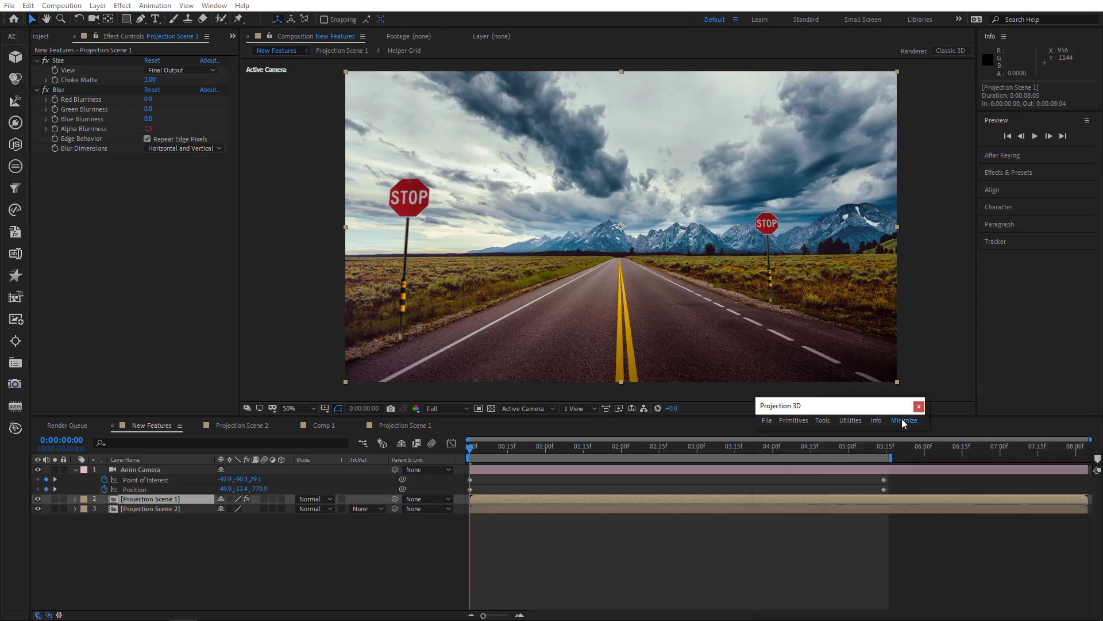
Step: Open and close the Edit Anchor Point editor, re-expand the panel, and deselect Projection Scene 1
{"action": "left_click", "coordinate": [851, 420]}
{"action": "left_click", "coordinate": [868, 473]}
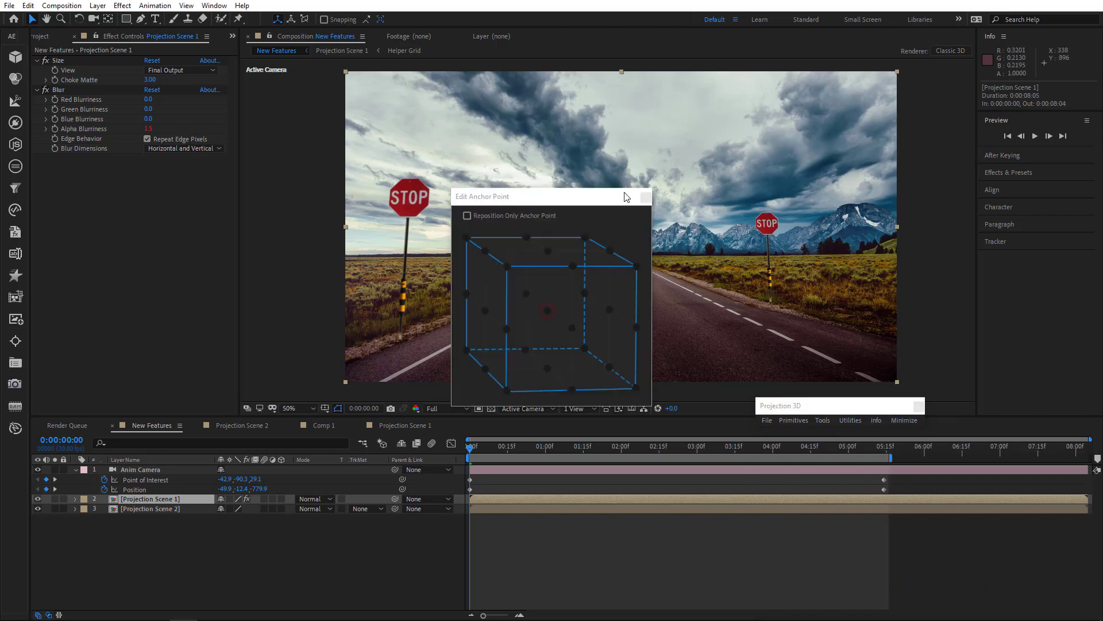
{"action": "left_click", "coordinate": [647, 196]}
{"action": "left_click", "coordinate": [895, 422]}
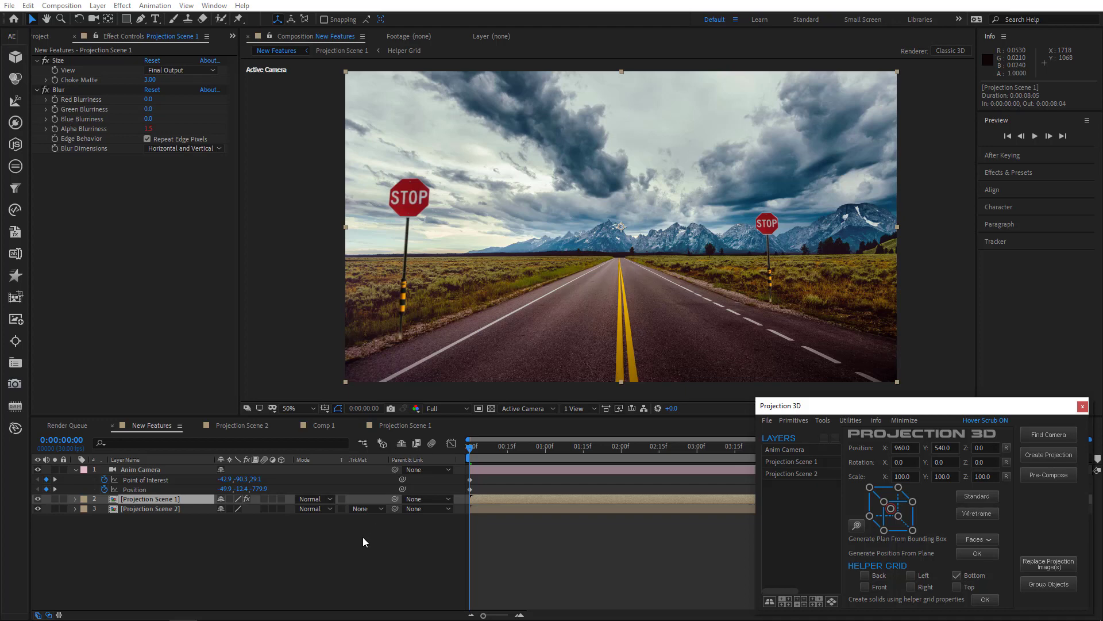
{"action": "left_click", "coordinate": [191, 537]}
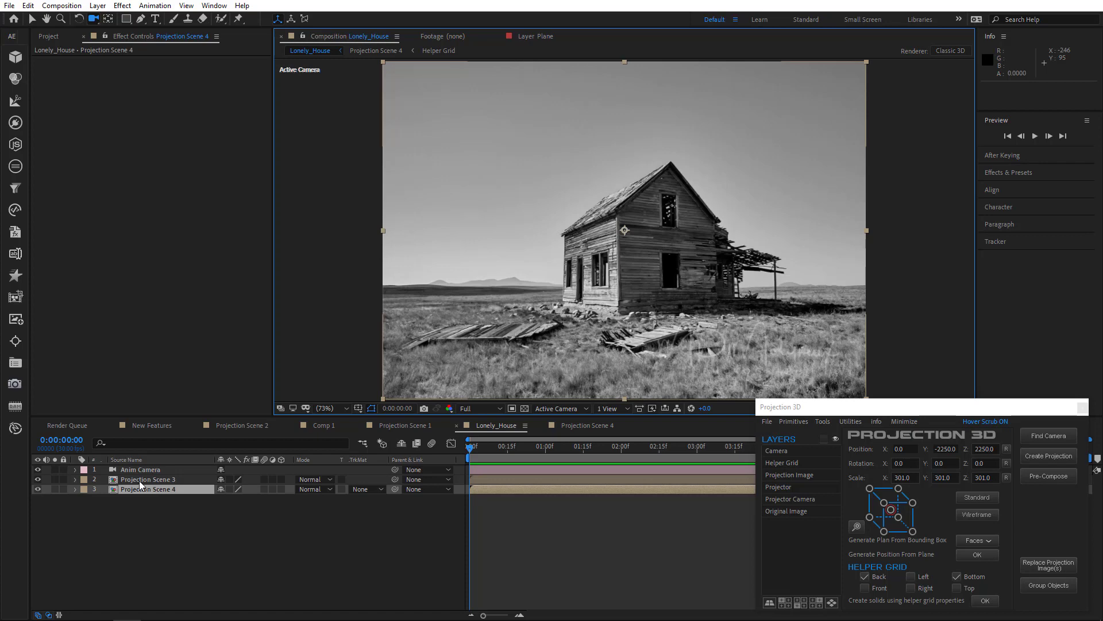
Step: Open the Projection Scene 3 precomp and create the Bottom ground solid from the helper grid
{"action": "left_click", "coordinate": [140, 480]}
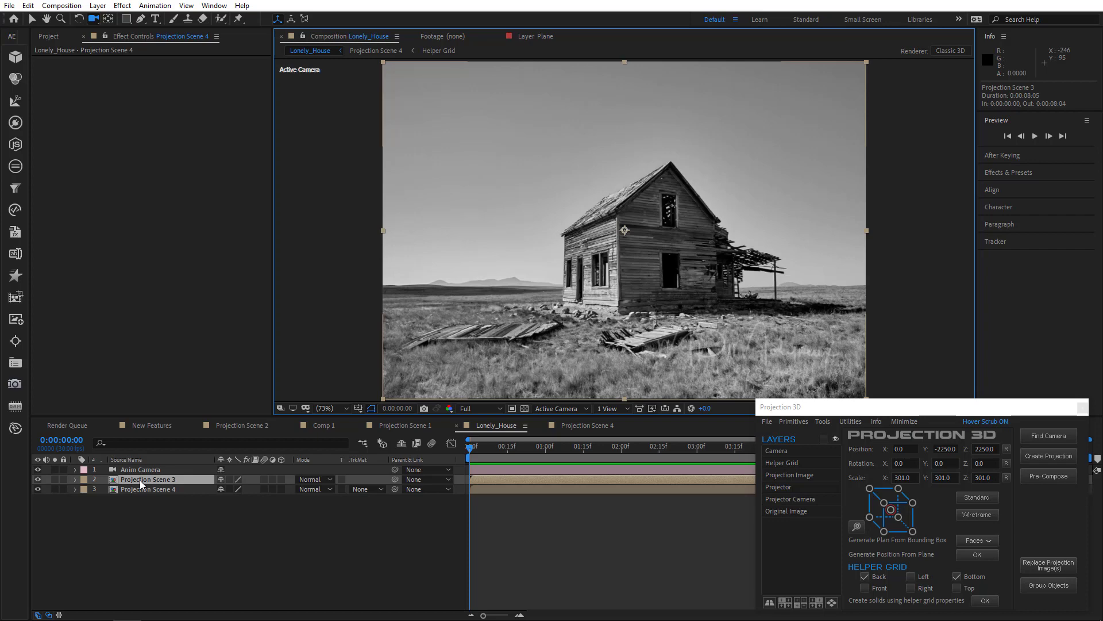
{"action": "double_click", "coordinate": [140, 481]}
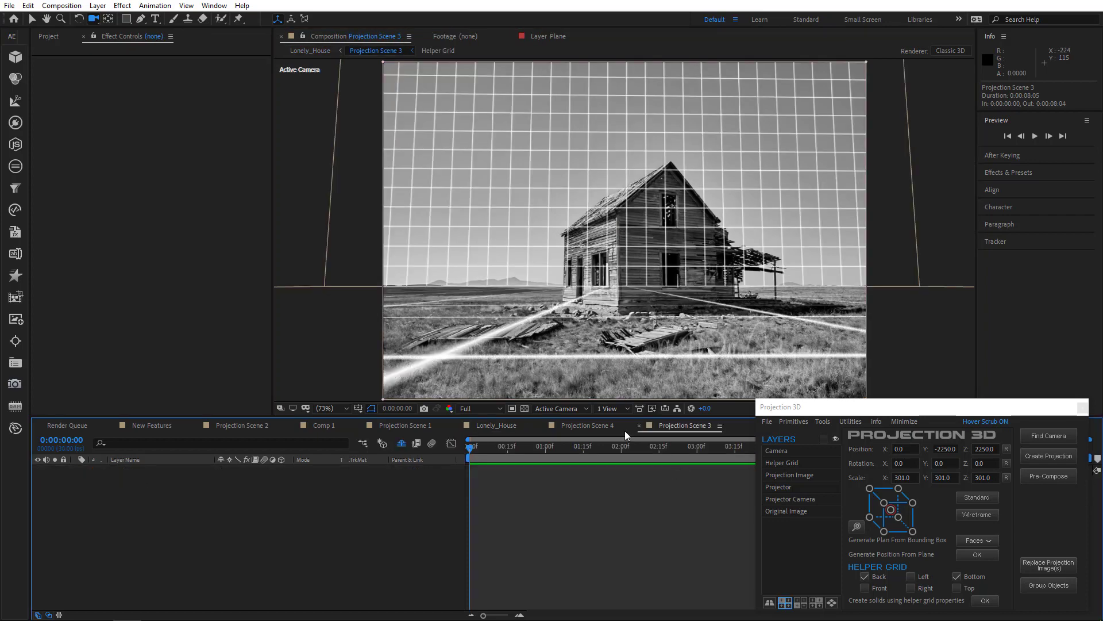
{"action": "left_click", "coordinate": [986, 600]}
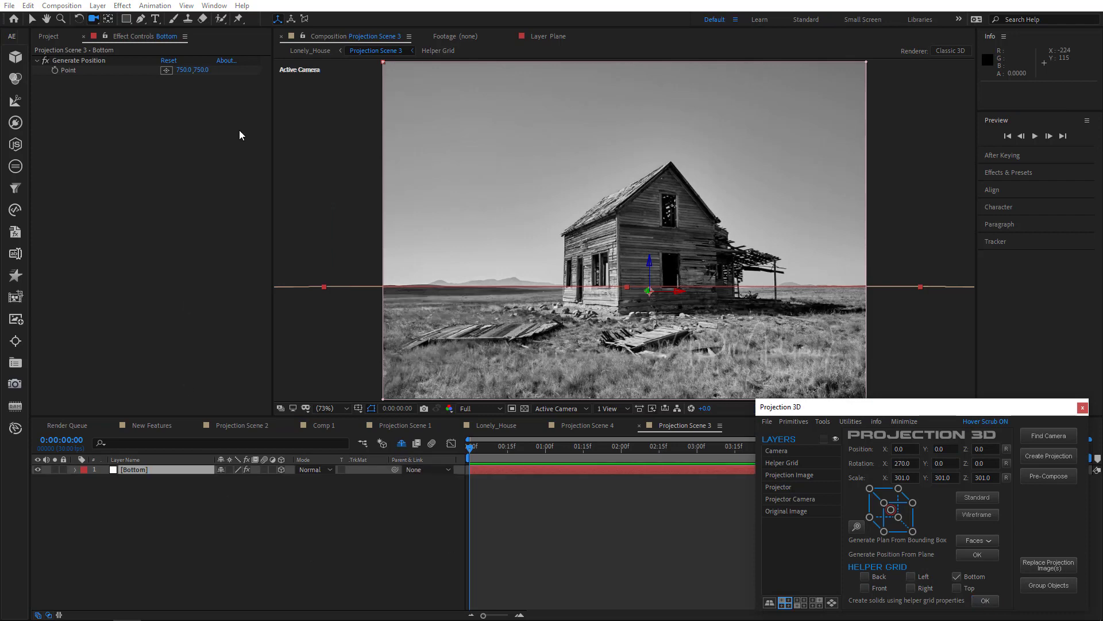
Step: Duplicate Generate Position and pick both points at the house's wall base
{"action": "left_click", "coordinate": [88, 62]}
{"action": "key", "text": "ctrl+d"}
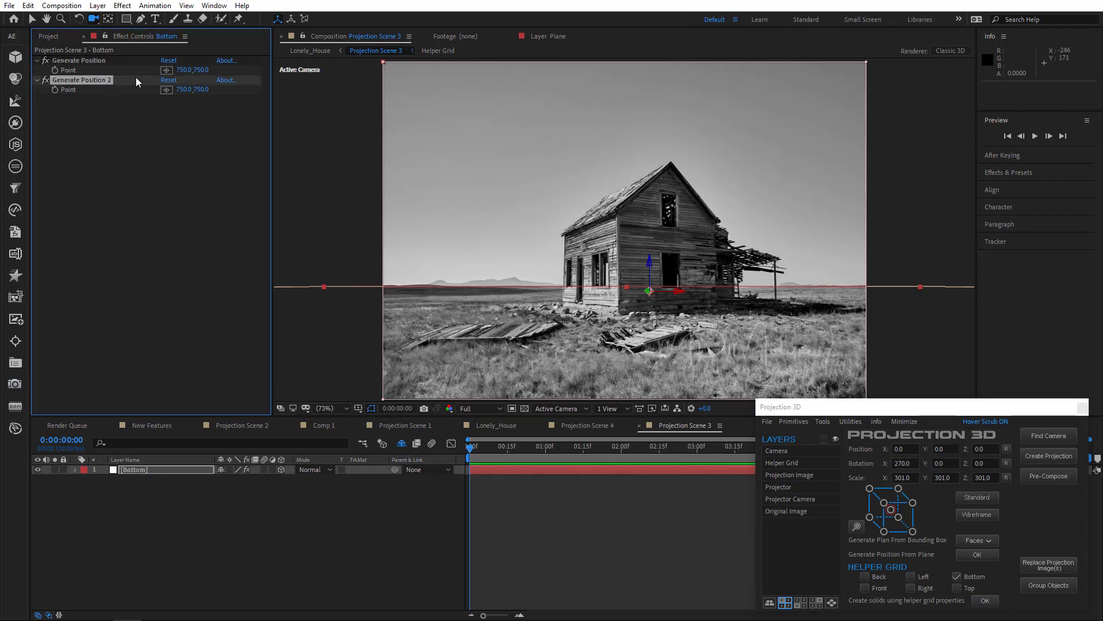
{"action": "left_click", "coordinate": [87, 61]}
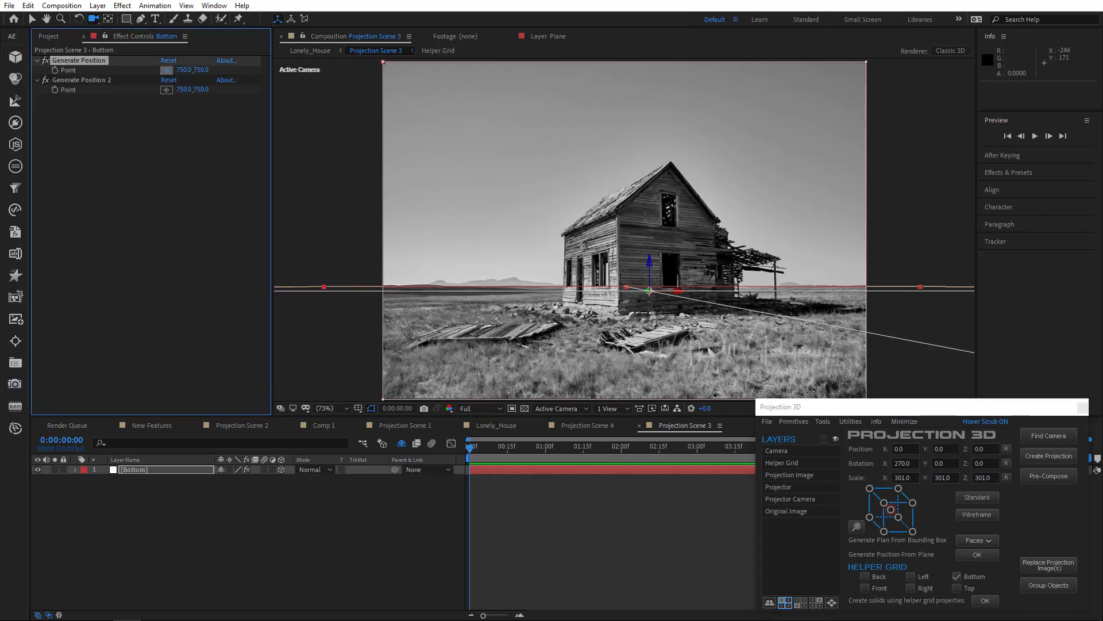
{"action": "left_click", "coordinate": [620, 313]}
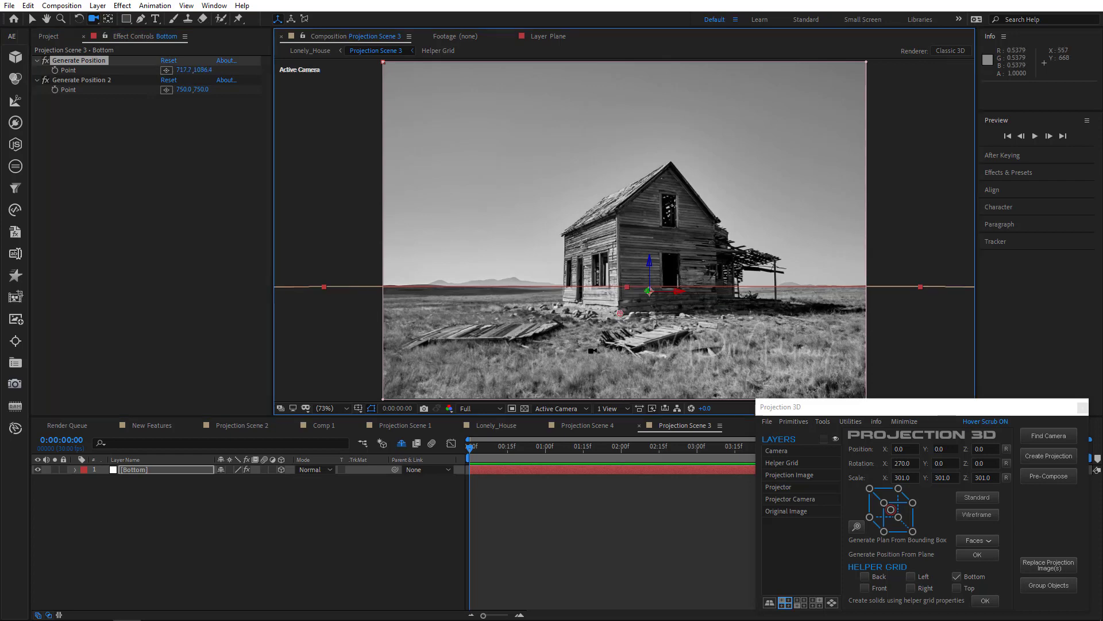
{"action": "left_click", "coordinate": [166, 89]}
{"action": "left_click", "coordinate": [561, 308]}
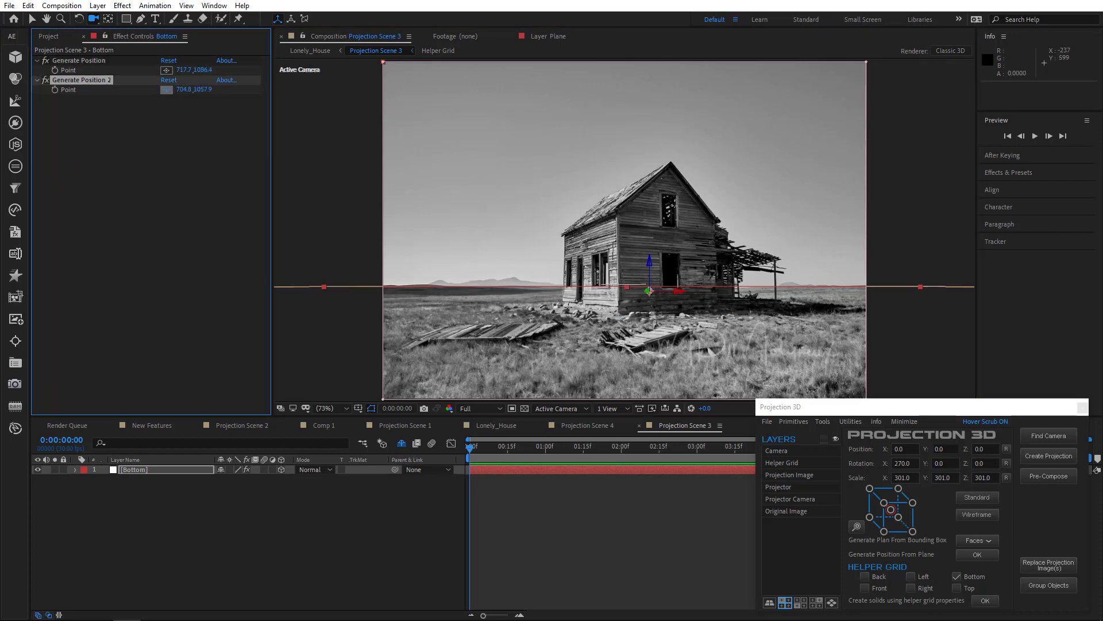
Step: Zoom in and fine-tune the points to 717.5, 1093.9 and 701.5, 1050.9
{"action": "key", "text": "v"}
{"action": "scroll", "coordinate": [562, 274], "scroll_direction": "up", "scroll_amount": 1}
{"action": "key", "text": "period"}
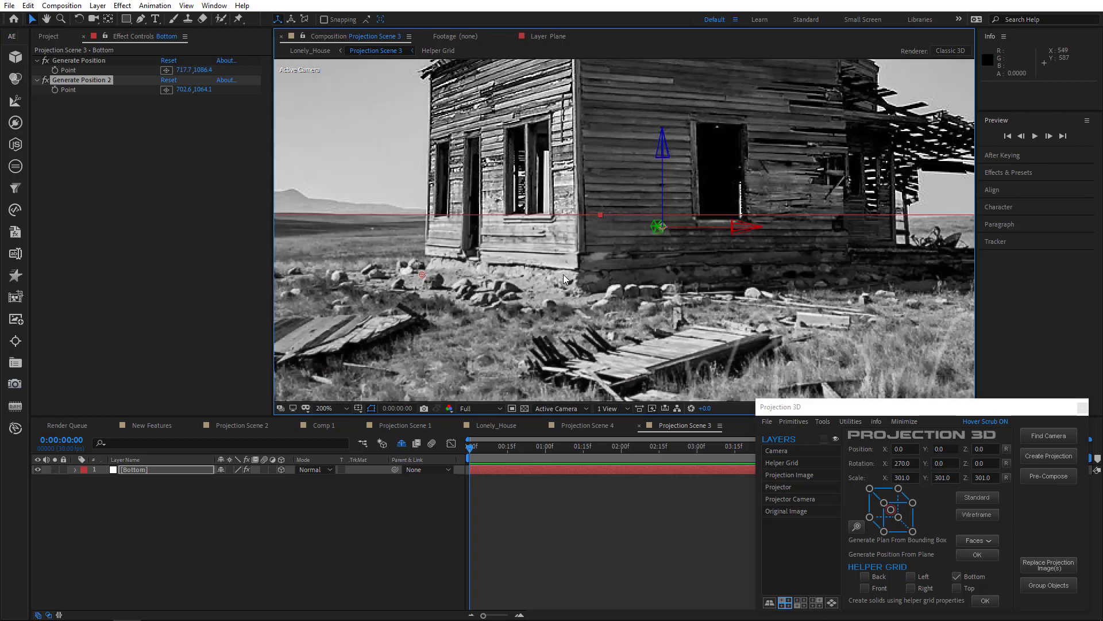
{"action": "left_click_drag", "start_coordinate": [419, 271], "coordinate": [455, 278]}
{"action": "left_click", "coordinate": [79, 61]}
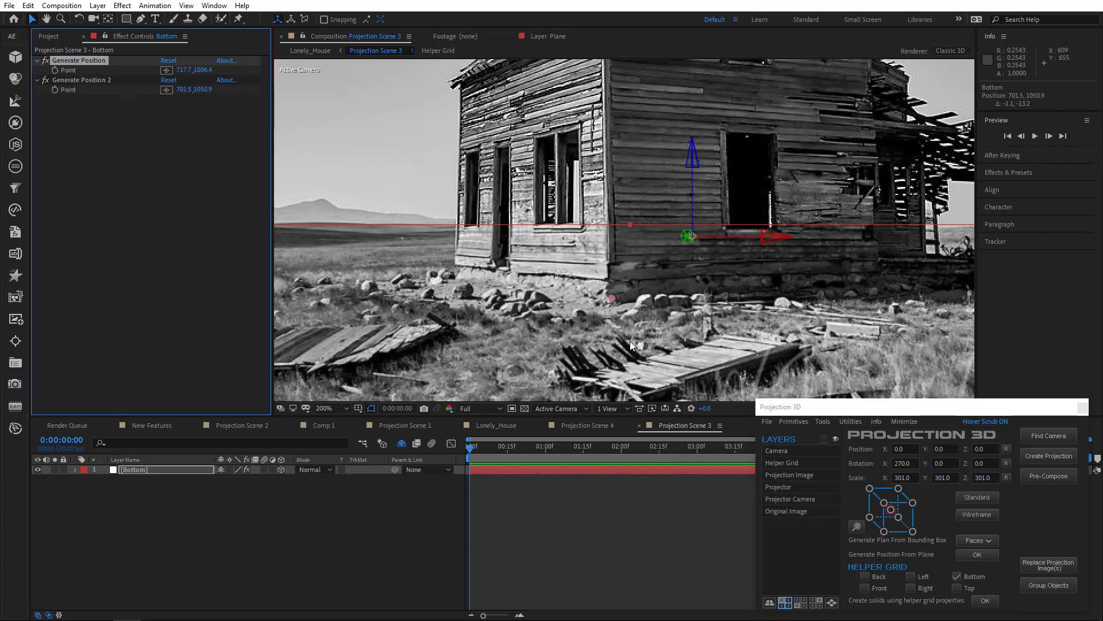
{"action": "left_click_drag", "start_coordinate": [623, 307], "coordinate": [609, 301]}
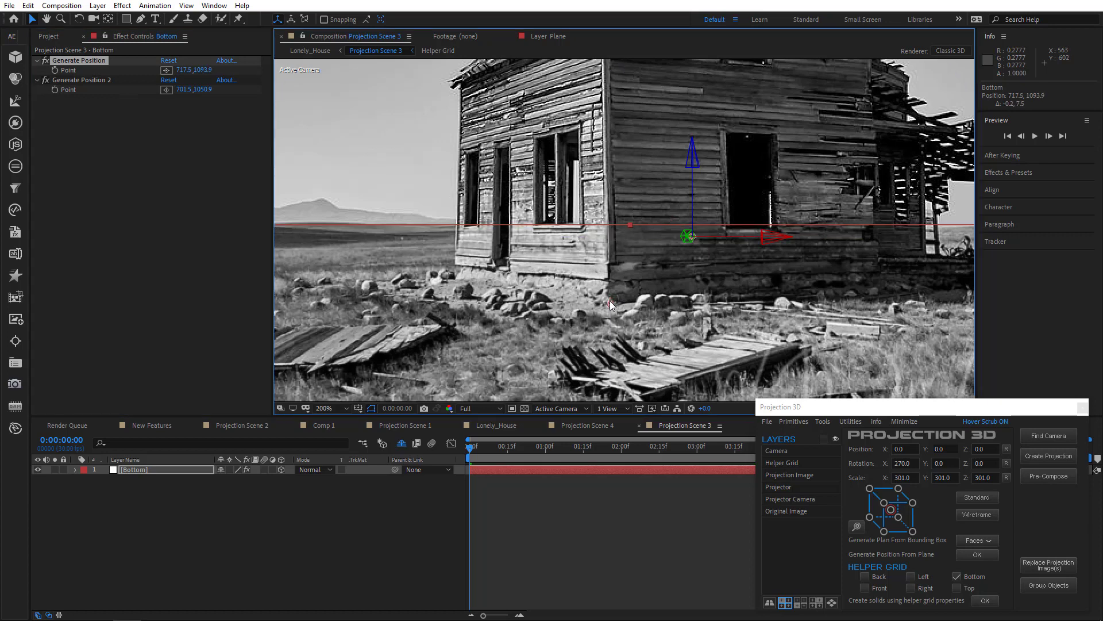
Step: Generate a Plane from both Generate Position points and check it in the top view
{"action": "left_click", "coordinate": [107, 81], "text": "shift"}
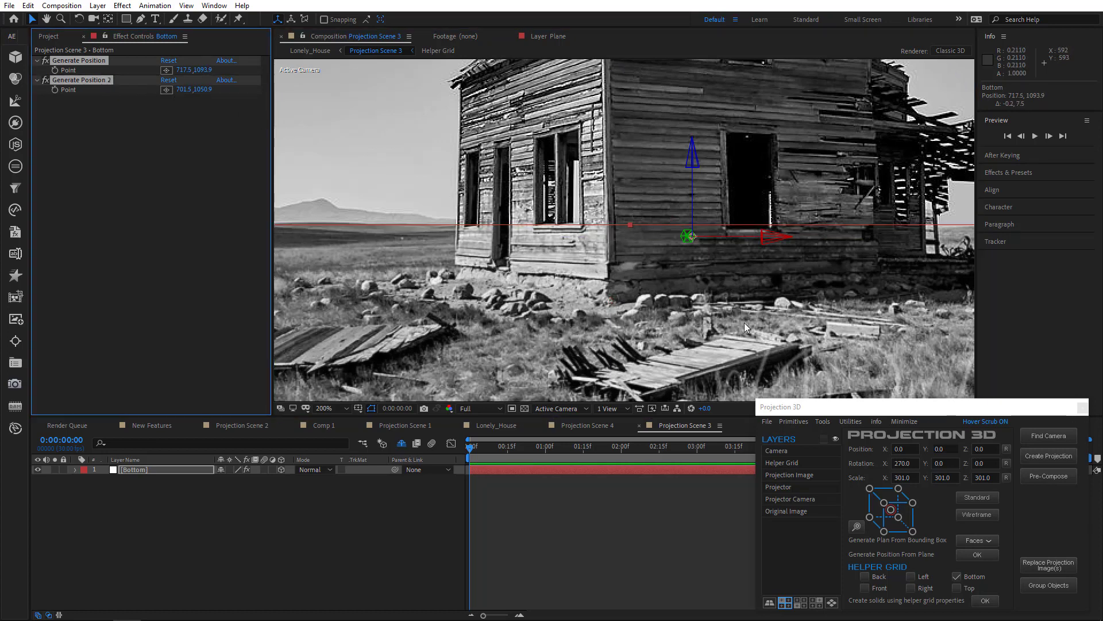
{"action": "left_click", "coordinate": [821, 421]}
{"action": "left_click", "coordinate": [844, 511]}
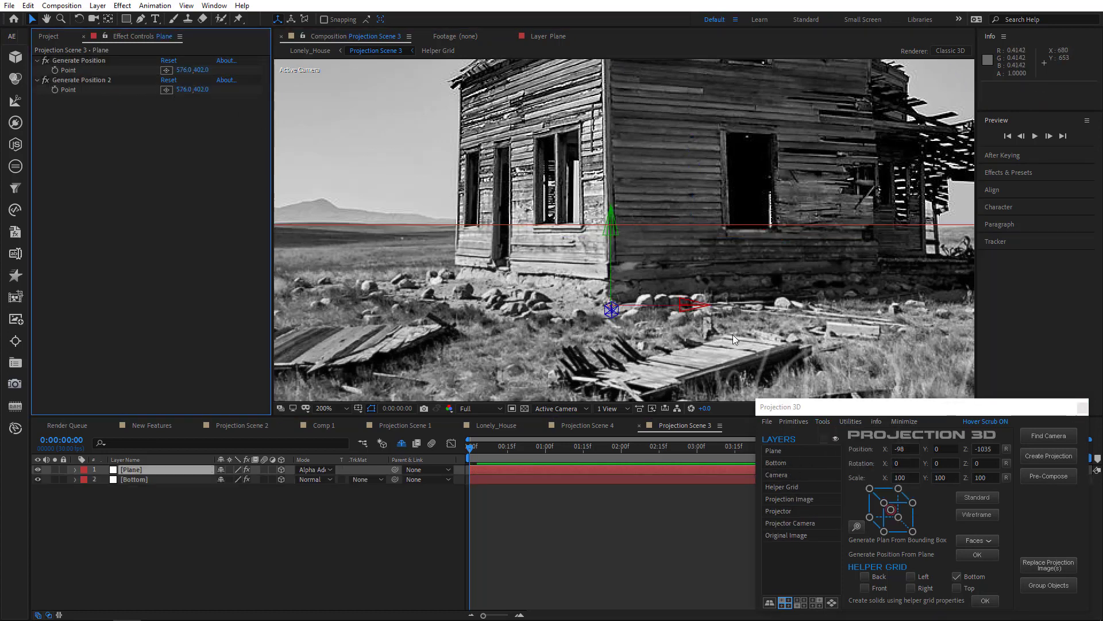
{"action": "left_click", "coordinate": [567, 407]}
{"action": "left_click", "coordinate": [550, 489]}
{"action": "key", "text": "c"}
{"action": "scroll", "coordinate": [624, 230], "scroll_direction": "down", "scroll_amount": 4}
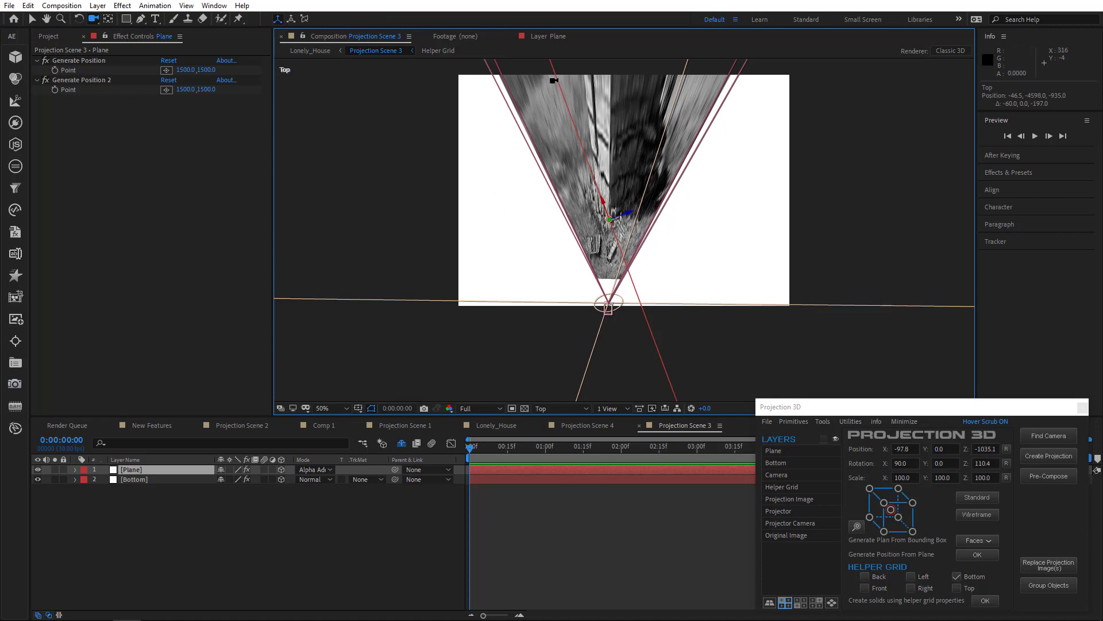
{"action": "left_click", "coordinate": [770, 602]}
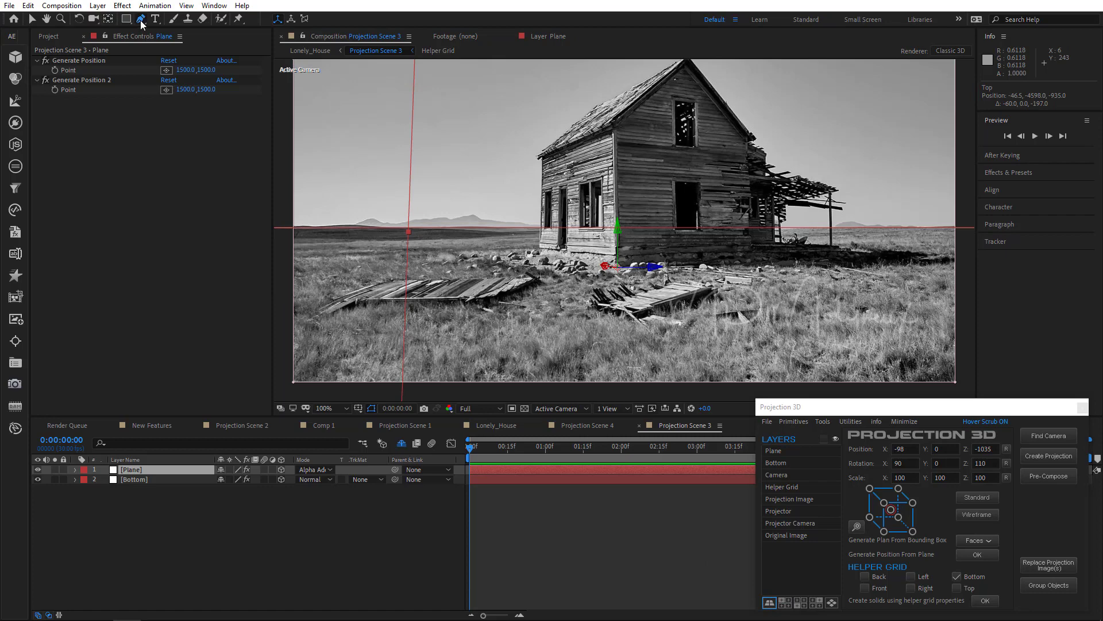
Step: Draw a four-point Pen mask tracing the house's left wall on the Plane
{"action": "left_click", "coordinate": [141, 20]}
{"action": "key", "text": "period"}
{"action": "left_click_drag", "start_coordinate": [642, 188], "coordinate": [630, 264]}
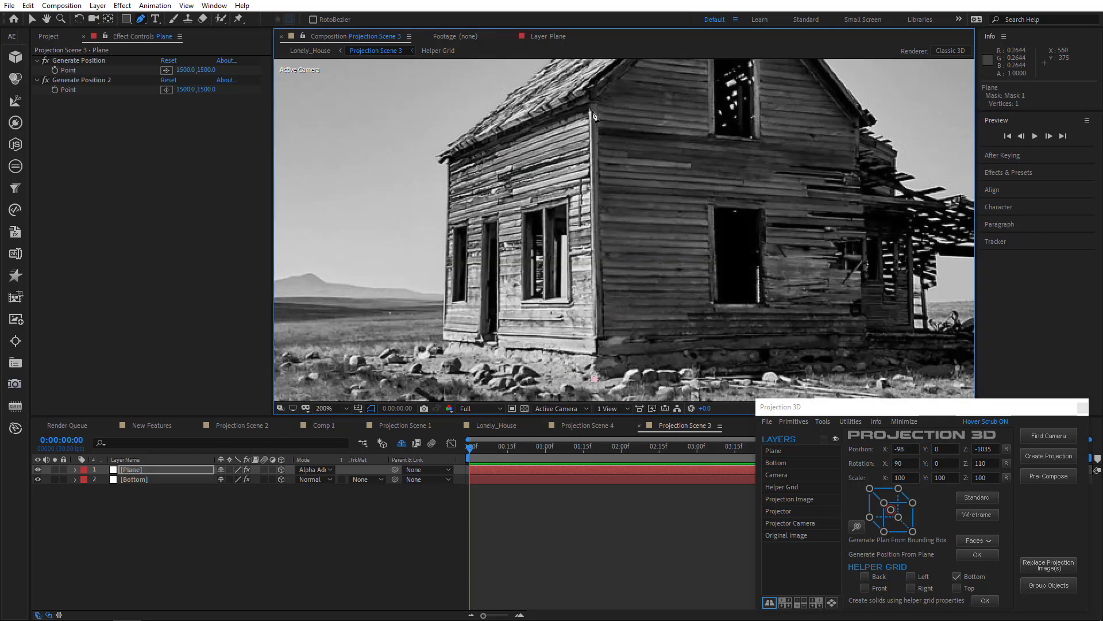
{"action": "left_click", "coordinate": [591, 95]}
{"action": "left_click", "coordinate": [448, 152]}
{"action": "left_click", "coordinate": [444, 350]}
{"action": "left_click", "coordinate": [593, 378]}
{"action": "left_click", "coordinate": [591, 95]}
Step: In the Extrude settings, enable front and back faces and select the Depth Size value
{"action": "left_click", "coordinate": [822, 422]}
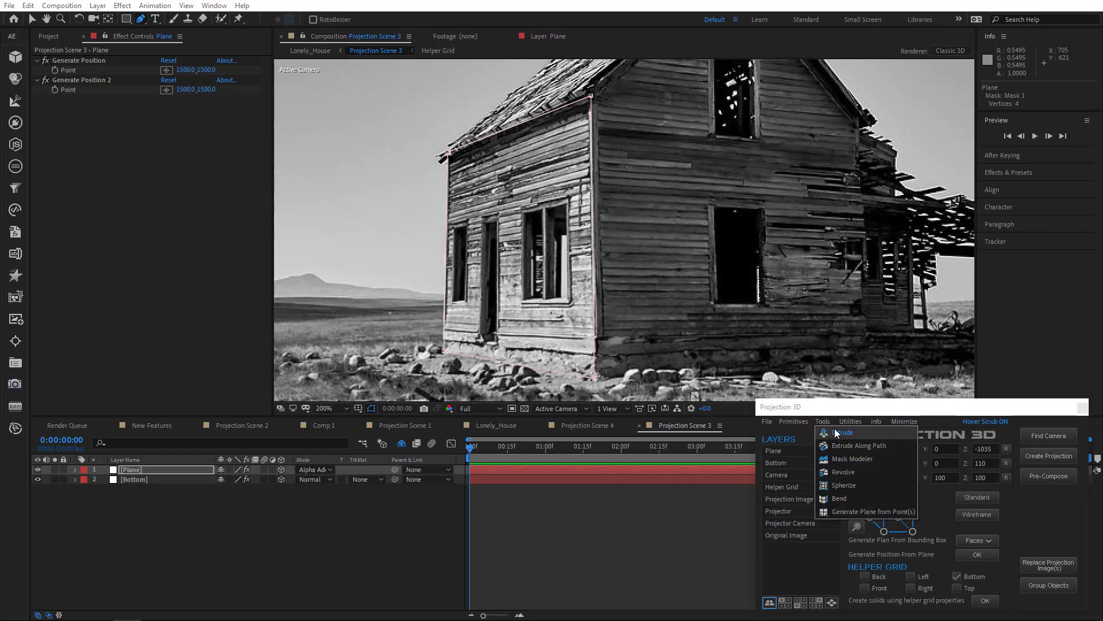
{"action": "left_click", "coordinate": [863, 431]}
{"action": "left_click_drag", "start_coordinate": [889, 418], "coordinate": [964, 255]}
{"action": "left_click", "coordinate": [917, 300]}
{"action": "left_click", "coordinate": [914, 313]}
{"action": "left_click_drag", "start_coordinate": [955, 267], "coordinate": [896, 263]}
Step: Enter depth 100, create the Plane Extruded surface, and scrub its Z scale to about 72%
{"action": "type", "text": "100"}
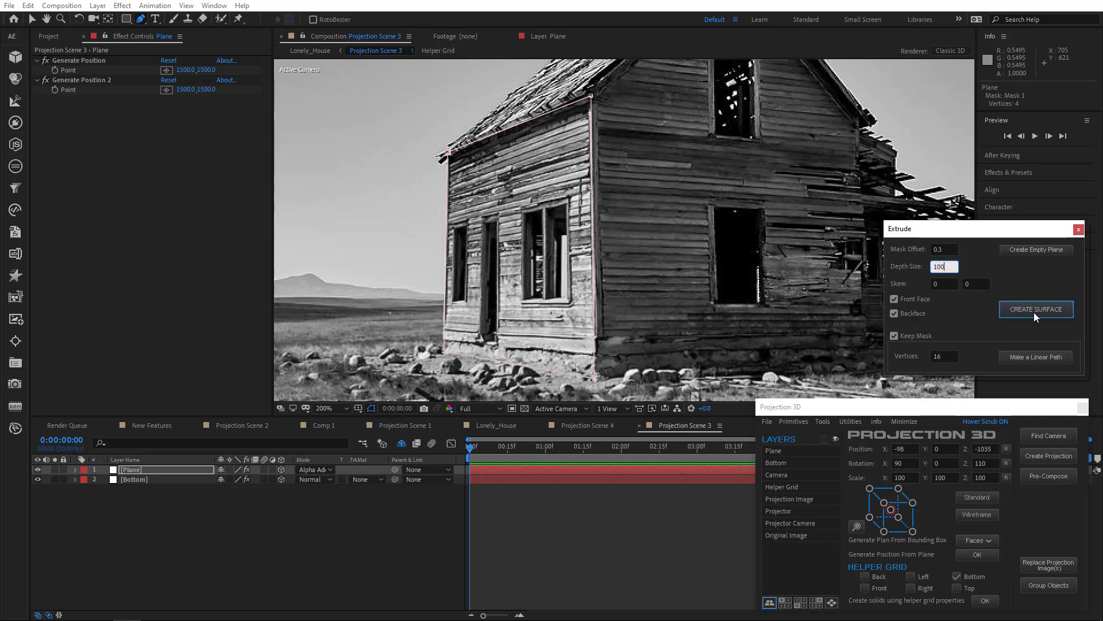
{"action": "left_click", "coordinate": [1034, 312]}
{"action": "scroll", "coordinate": [858, 280], "scroll_direction": "down", "scroll_amount": 2}
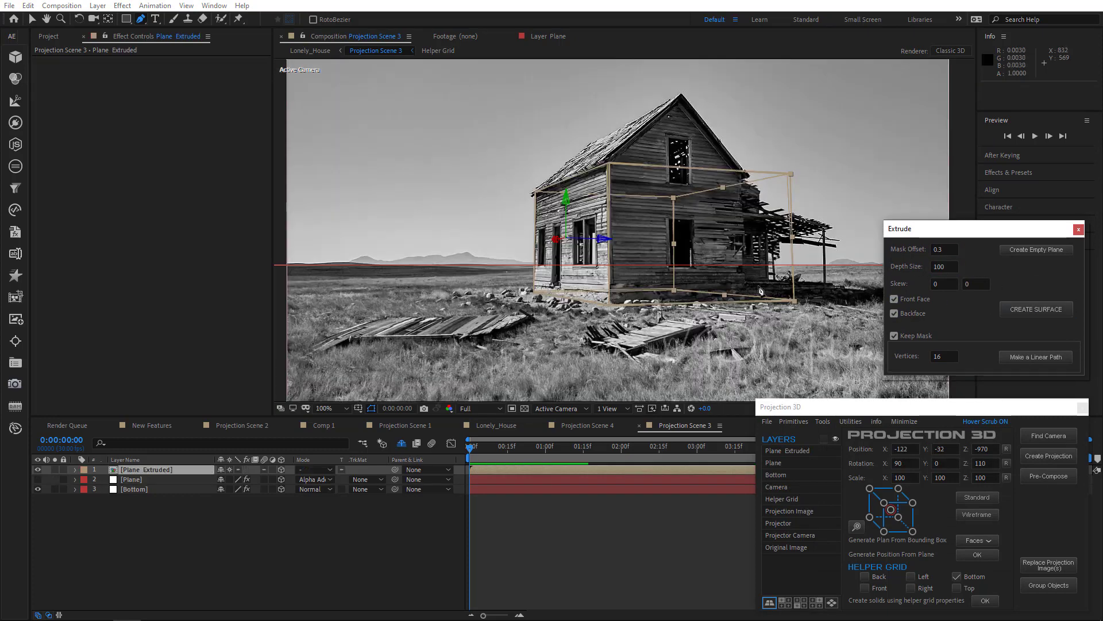
{"action": "left_click", "coordinate": [198, 472]}
{"action": "key", "text": "s"}
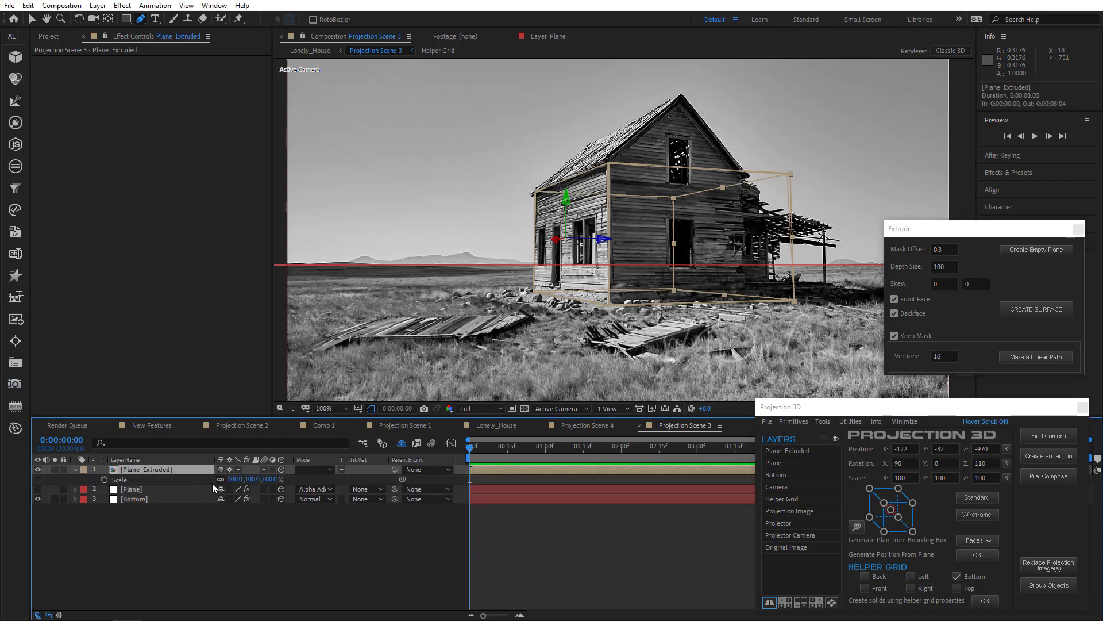
{"action": "left_click_drag", "start_coordinate": [269, 478], "coordinate": [252, 479]}
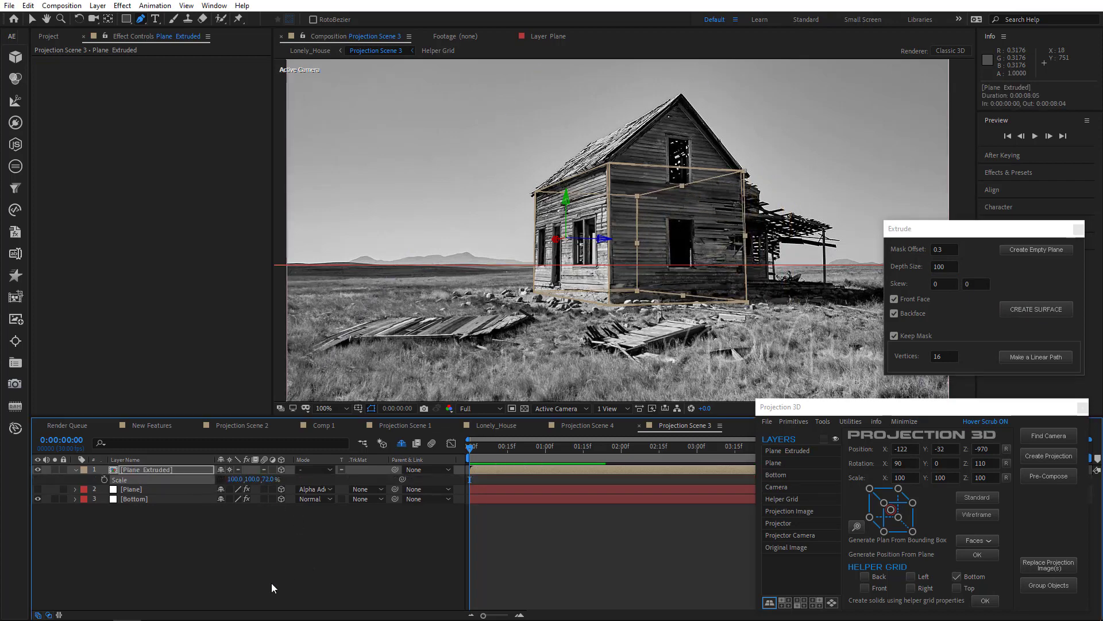